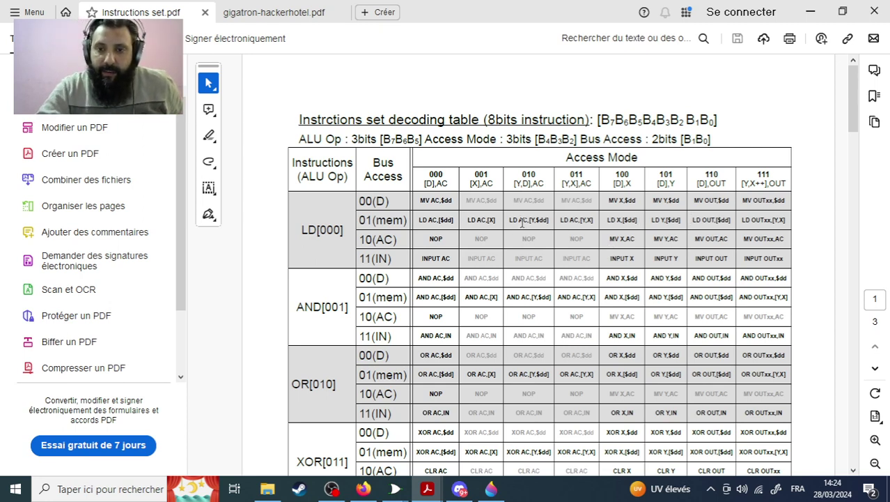
# Point out access mode 000 and its [D] and AC parts by selecting them in the instruction decoding table header.
pyautogui.moveTo(422, 178); pyautogui.dragTo(443, 175)
pyautogui.click(440, 175)
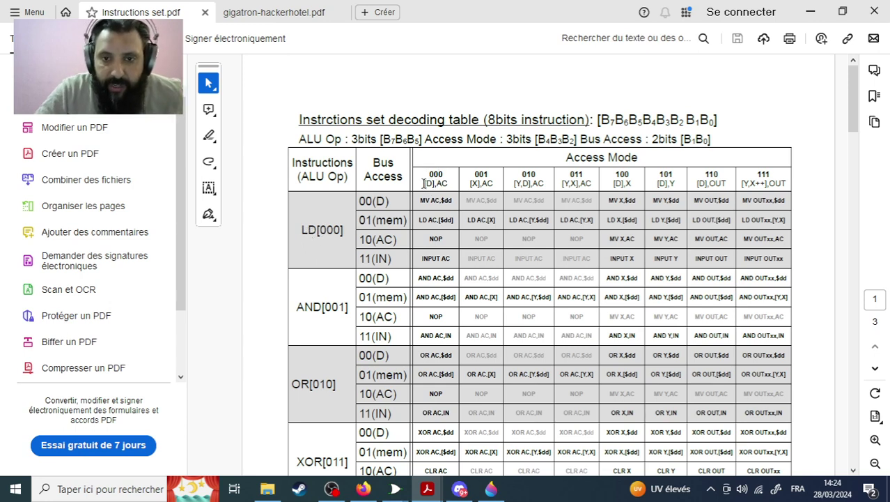
pyautogui.moveTo(423, 183); pyautogui.dragTo(449, 183)
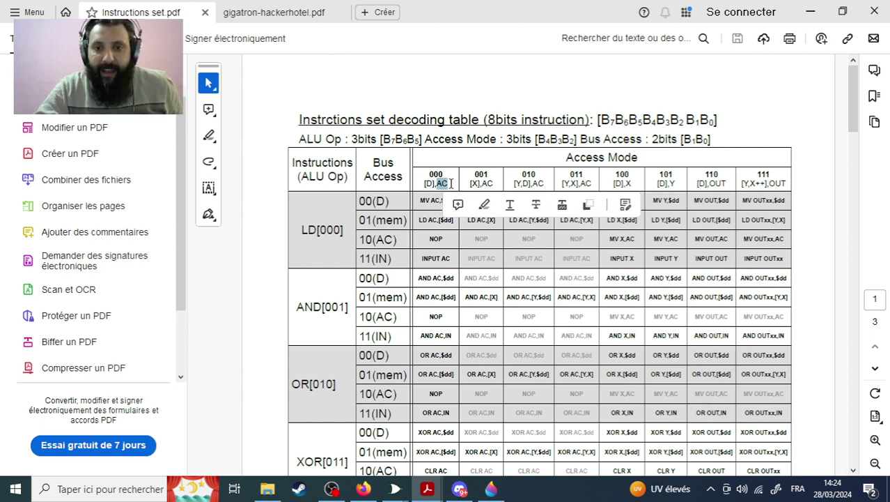
pyautogui.click(449, 184)
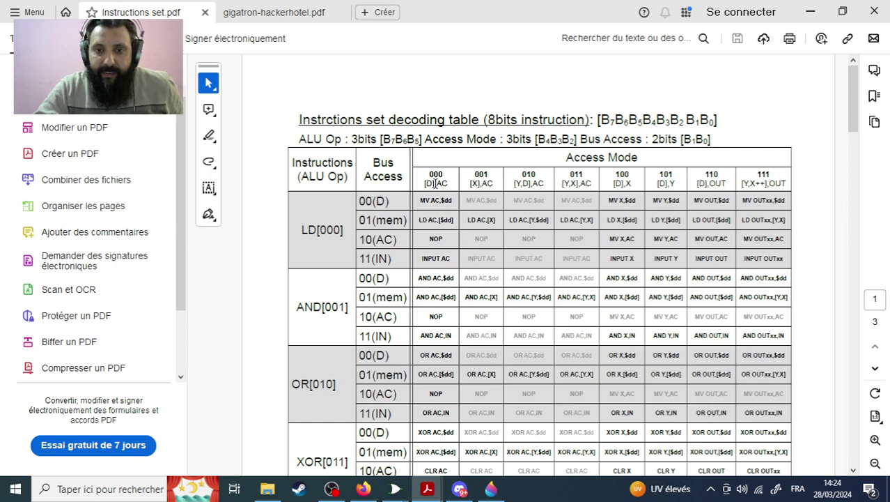
pyautogui.moveTo(436, 183); pyautogui.dragTo(423, 183)
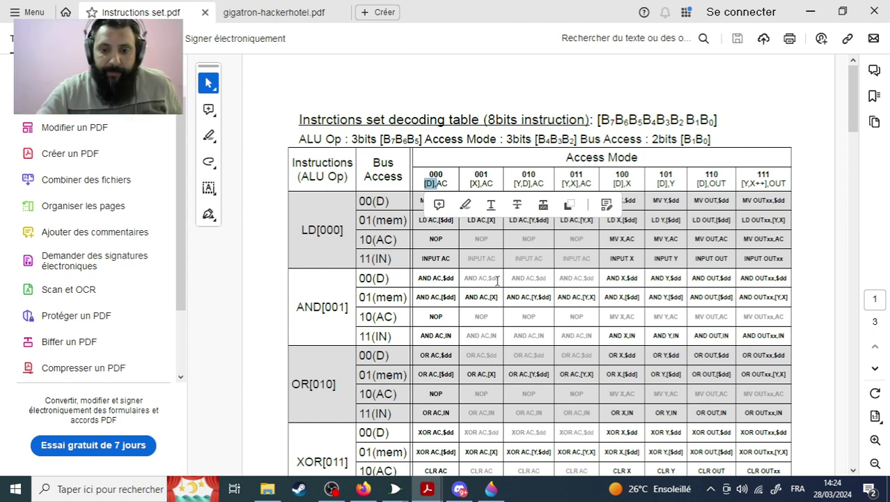
# Switch to gigatron-hackerhotel.pdf and review the Conditional branches slide and the adjacent table of ALU instructions.
pyautogui.moveTo(427, 488)
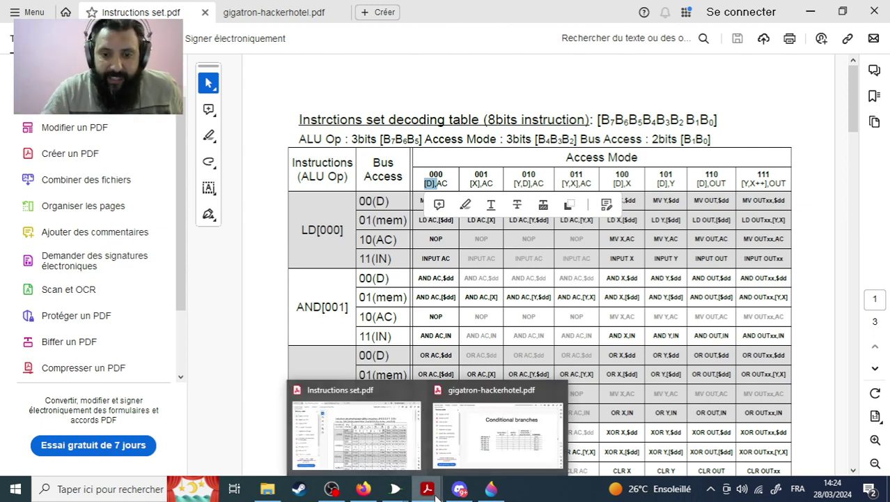
pyautogui.click(497, 438)
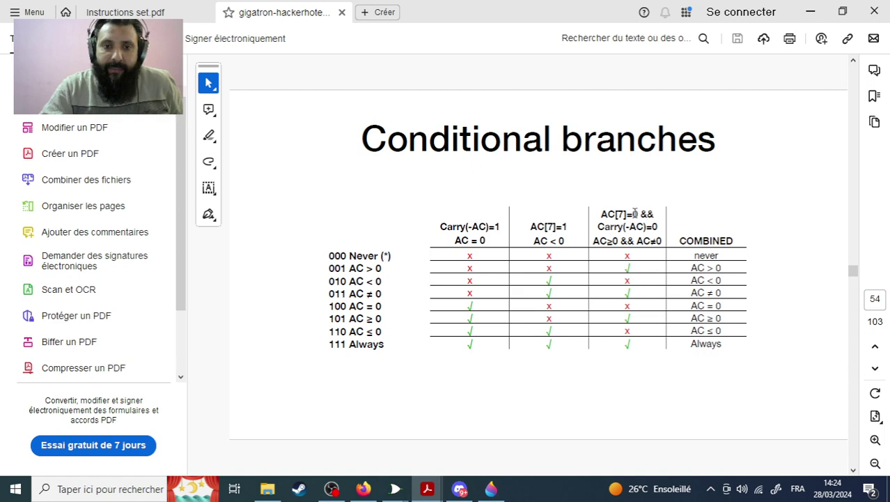
pyautogui.scroll(1, 609, 200)
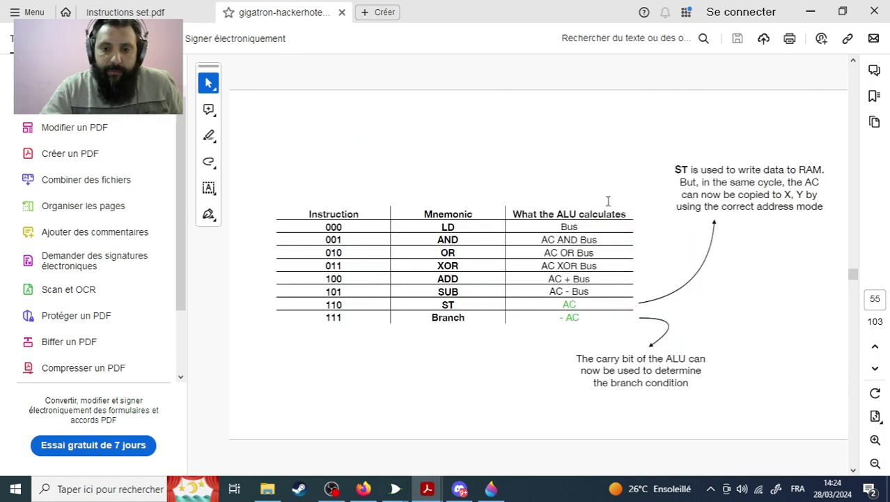
pyautogui.scroll(-1, 608, 201)
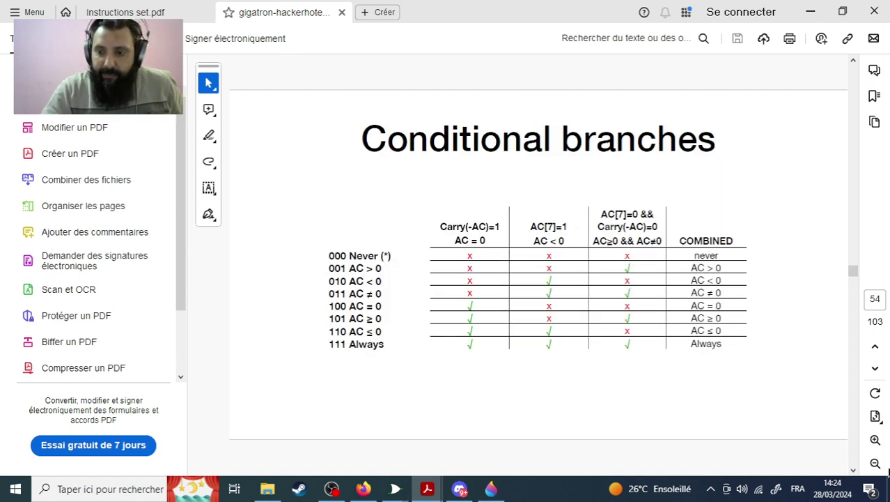
# Open the Megatrone Computer folder from the desktop and select gigatron-hackerhotel.pdf.
pyautogui.click(888, 484)
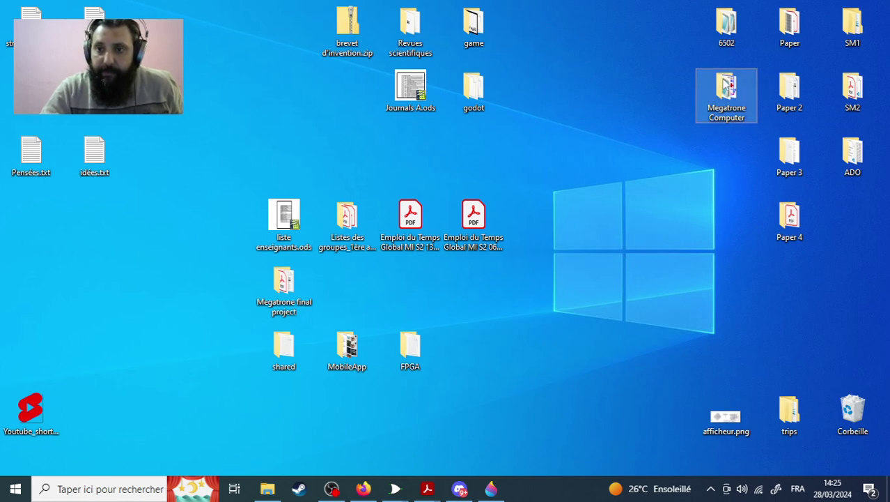
pyautogui.doubleClick(727, 88)
pyautogui.doubleClick(656, 94)
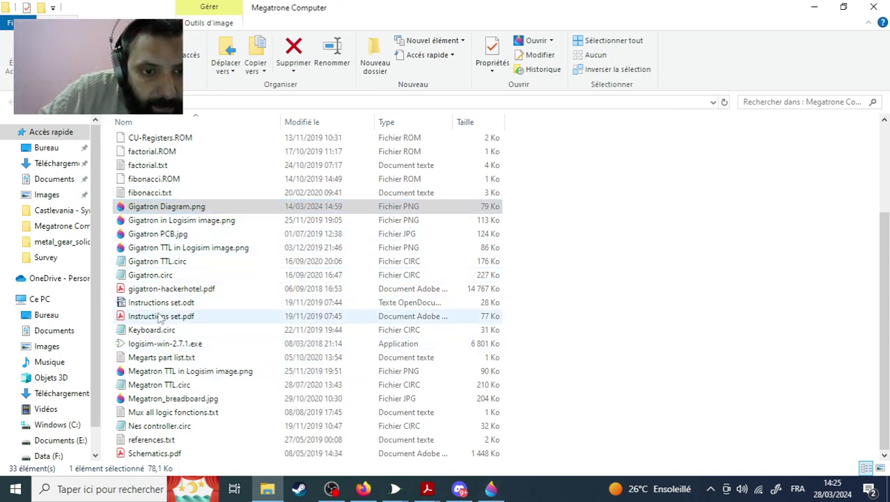
pyautogui.click(167, 289)
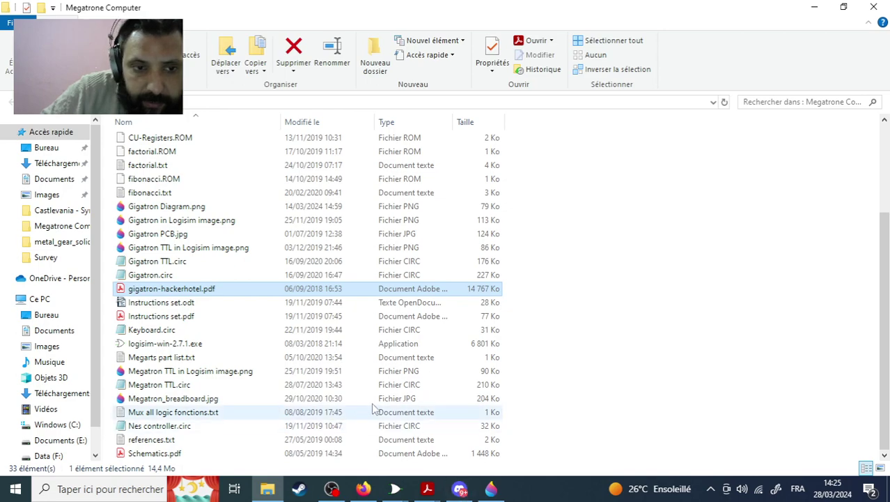
# Switch to Discord, show the général text channel and restore the window to a smaller size.
pyautogui.click(458, 491)
pyautogui.click(460, 492)
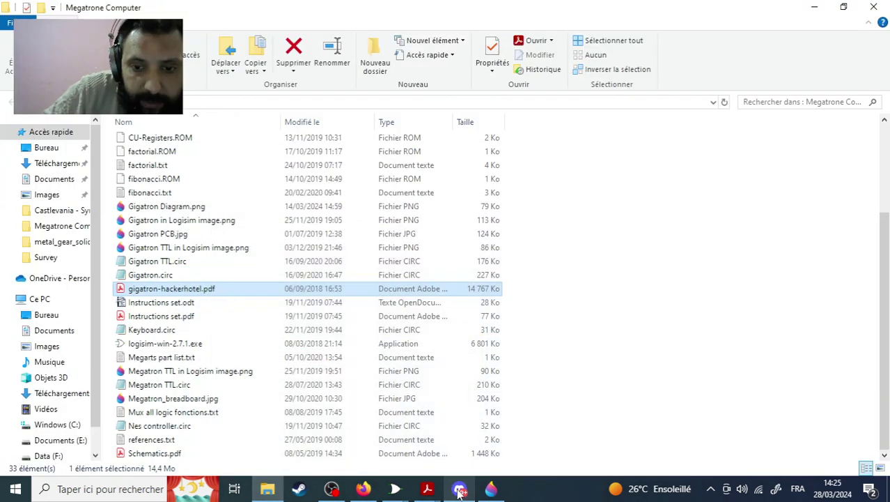
pyautogui.click(459, 492)
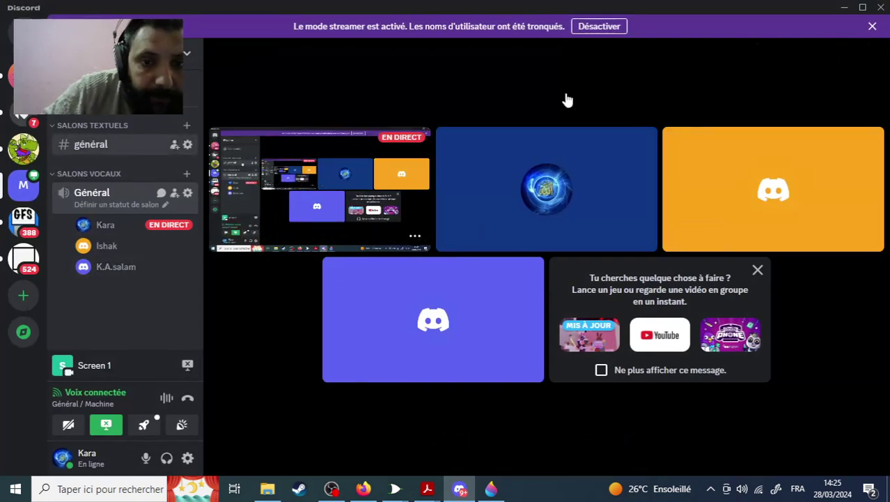
pyautogui.click(632, 102)
pyautogui.click(863, 7)
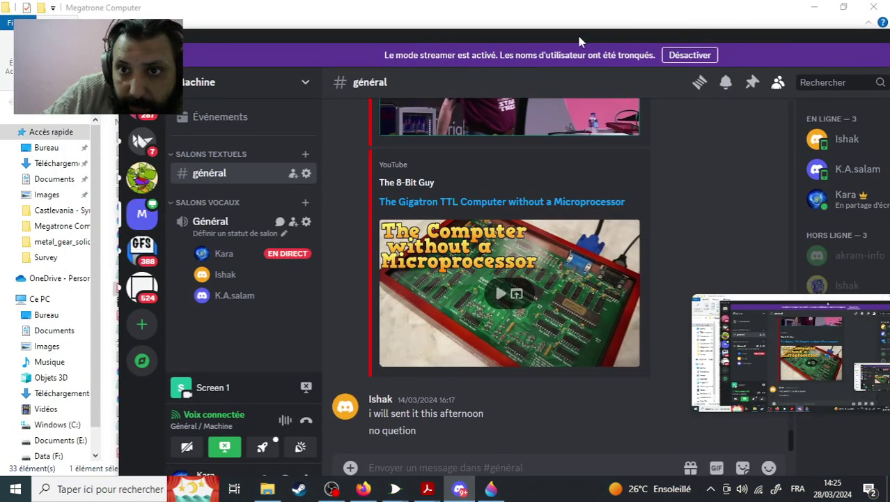
# Move the Discord window clear of the file list, attach gigatron-hackerhotel.pdf to a général channel message, and maximize Discord.
pyautogui.moveTo(578, 42); pyautogui.dragTo(641, 91)
pyautogui.moveTo(468, 37); pyautogui.dragTo(589, 61)
pyautogui.moveTo(172, 288); pyautogui.dragTo(609, 419)
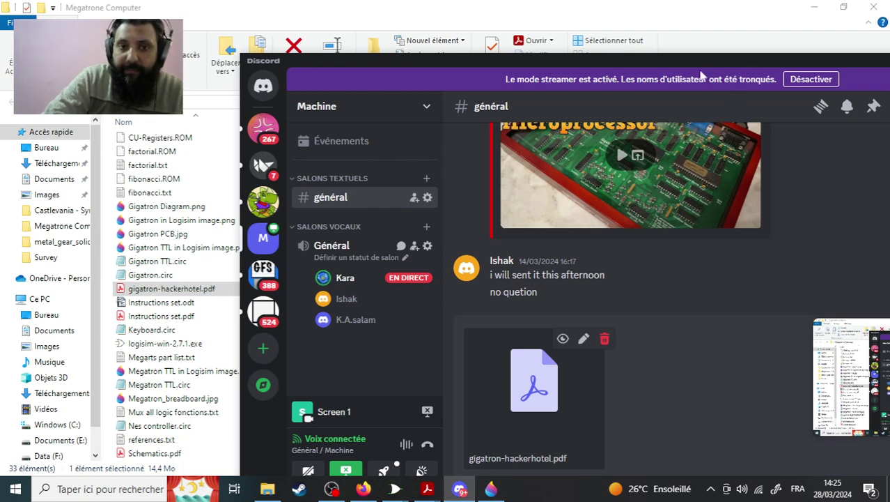
pyautogui.doubleClick(729, 61)
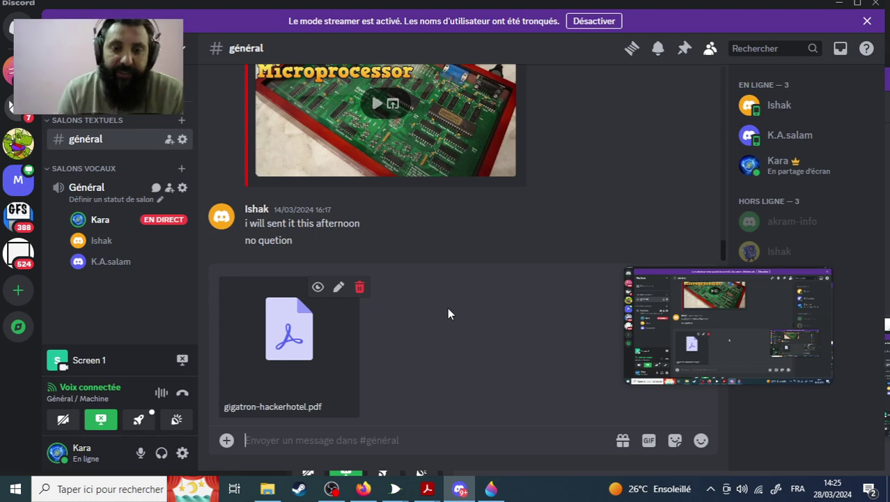
# Minimize Discord and return to gigatron-hackerhotel.pdf to review the Instructions and operands slides.
pyautogui.click(841, 5)
pyautogui.moveTo(427, 488)
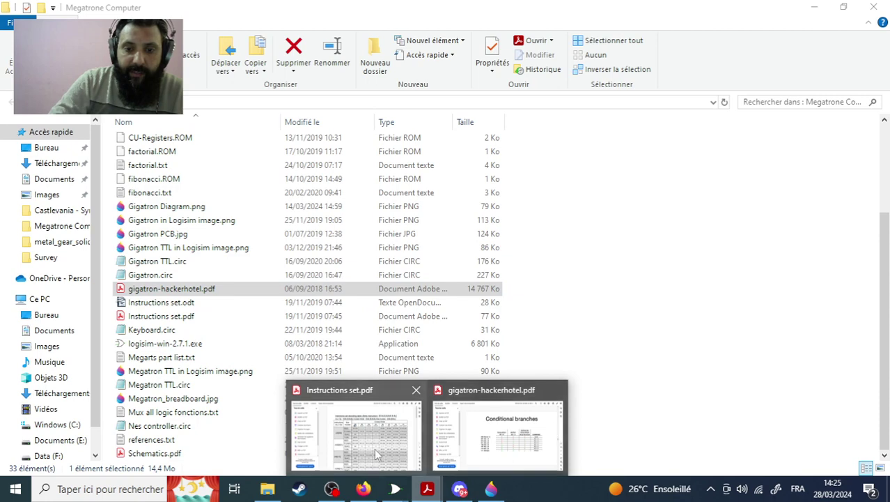
pyautogui.click(484, 446)
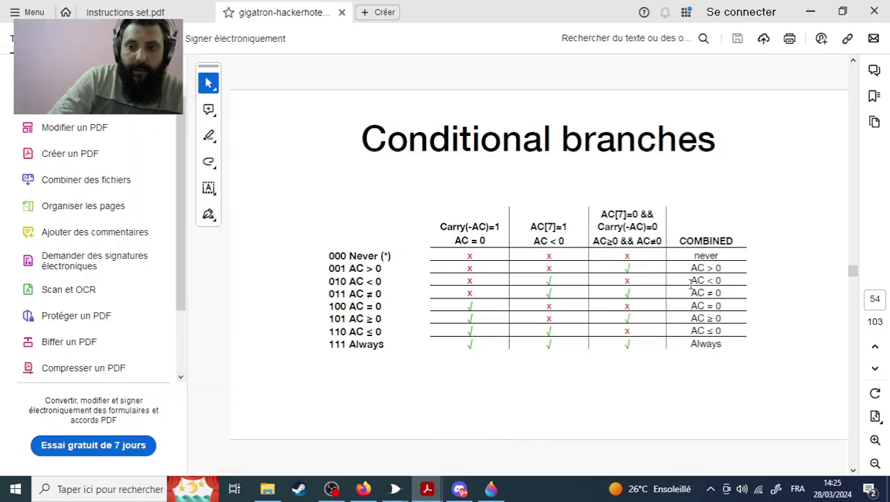
pyautogui.scroll(2, 693, 285)
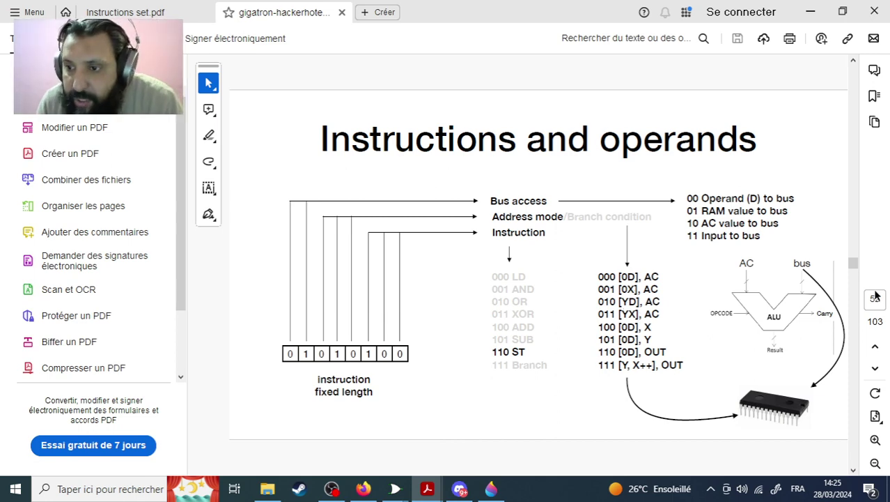
pyautogui.scroll(2, 655, 303)
pyautogui.scroll(-2, 655, 298)
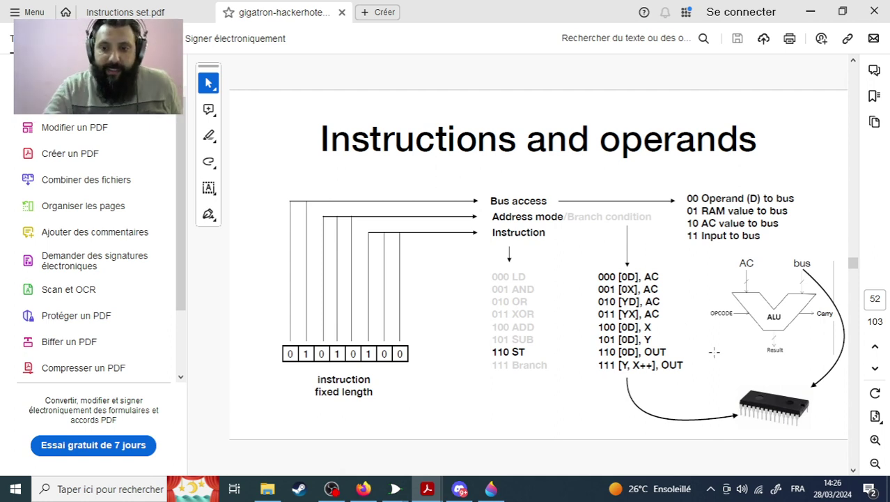
# Page through the ALU instruction and Conditional branches slides up to the Address mode table on page 58.
pyautogui.press('Right')
pyautogui.press('Right')
pyautogui.press('Right')
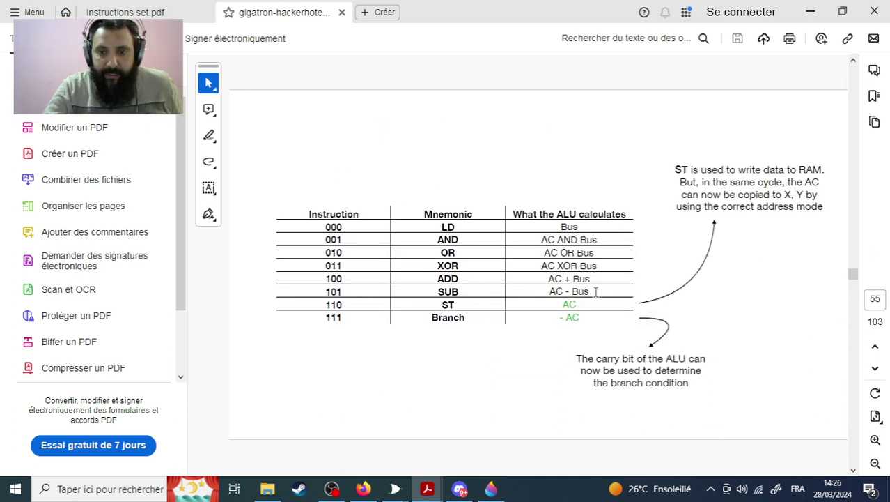
pyautogui.press('Left')
pyautogui.press('Left')
pyautogui.press('Right')
pyautogui.press('Right')
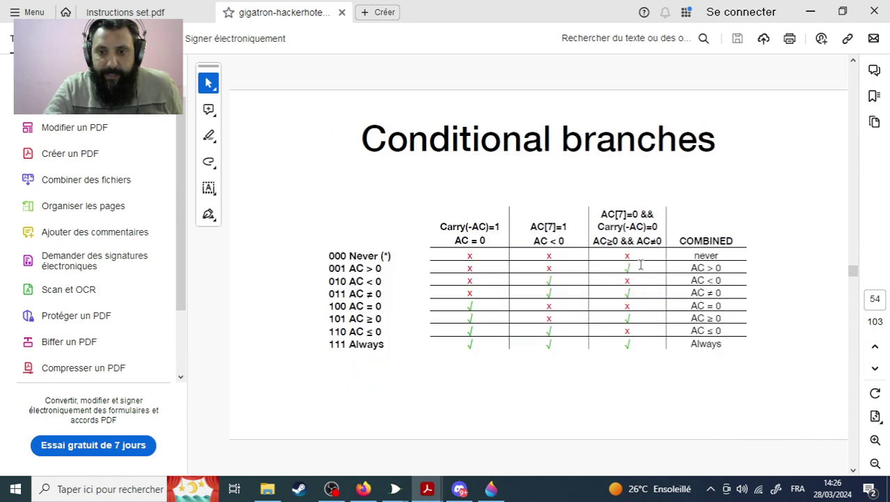
pyautogui.press('Right')
pyautogui.press('Right')
pyautogui.press('Right')
pyautogui.press('Right')
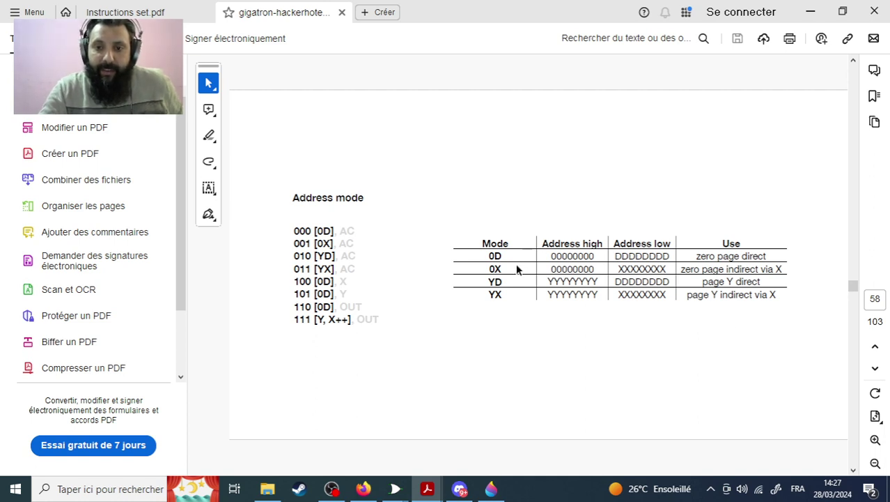
# Point out the 0D mode in the address mode table by selecting it whole and its characters separately.
pyautogui.doubleClick(493, 256)
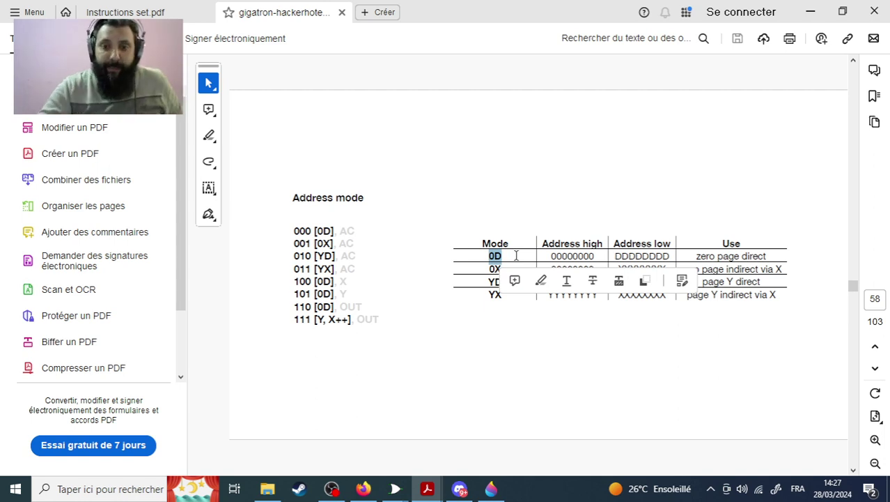
pyautogui.moveTo(503, 270); pyautogui.dragTo(503, 257)
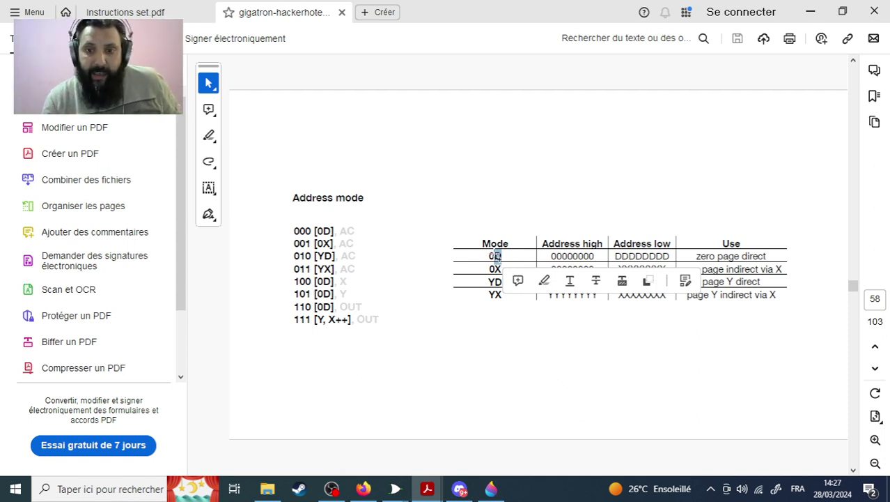
pyautogui.click(488, 255)
pyautogui.moveTo(488, 255); pyautogui.dragTo(496, 256)
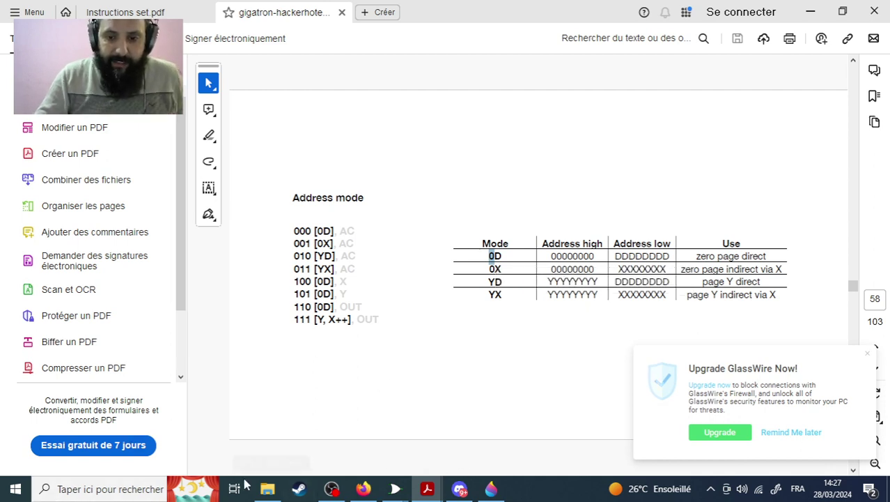
# Launch Paint 3D and create a new blank canvas.
pyautogui.click(104, 490)
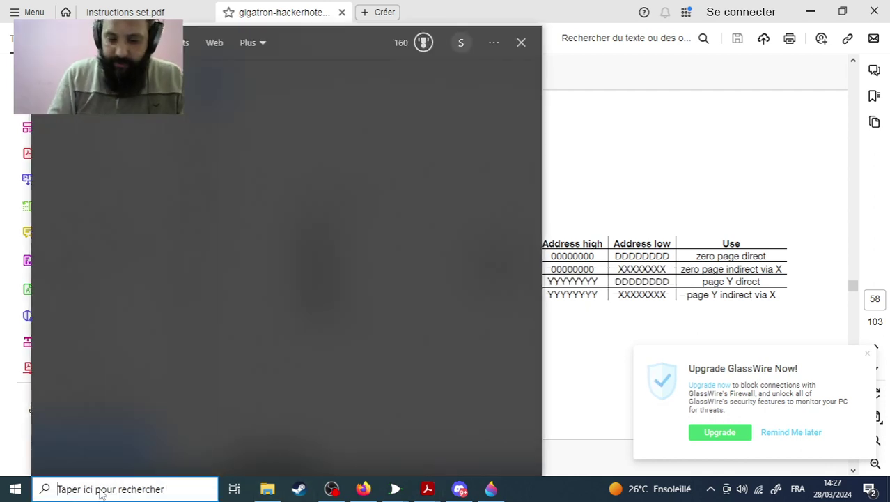
pyautogui.write('3d')
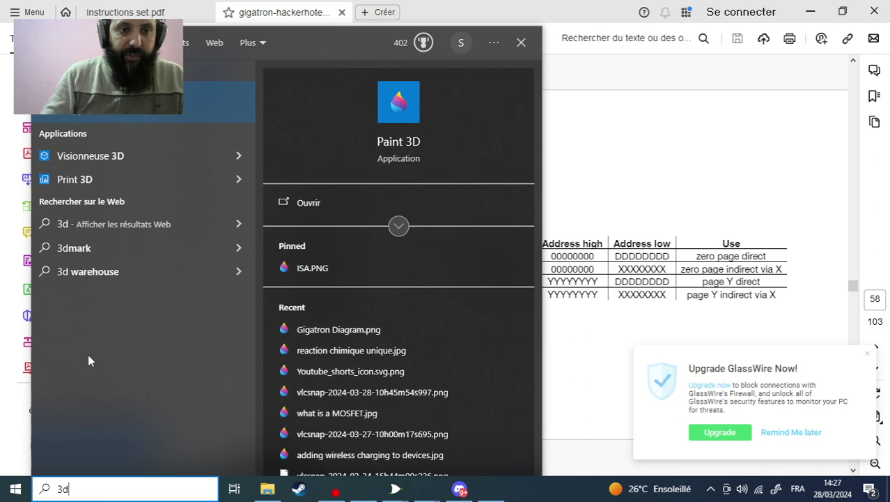
pyautogui.press('Return')
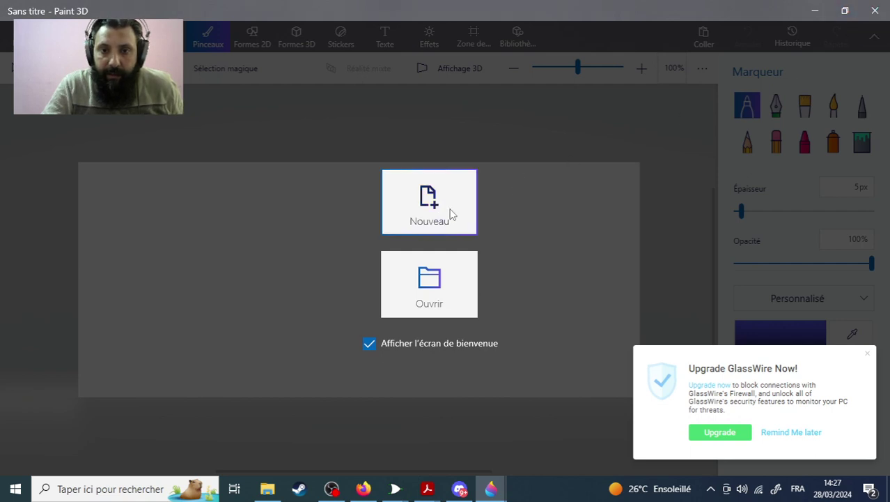
pyautogui.click(451, 213)
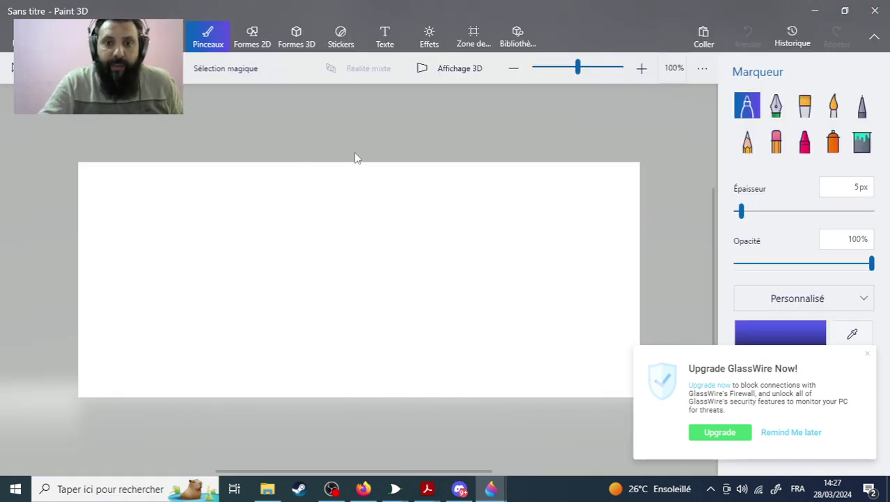
# Recheck the address mode table in gigatron-hackerhotel.pdf, return to Paint 3D and view the marker's color settings without changing them.
pyautogui.moveTo(427, 493)
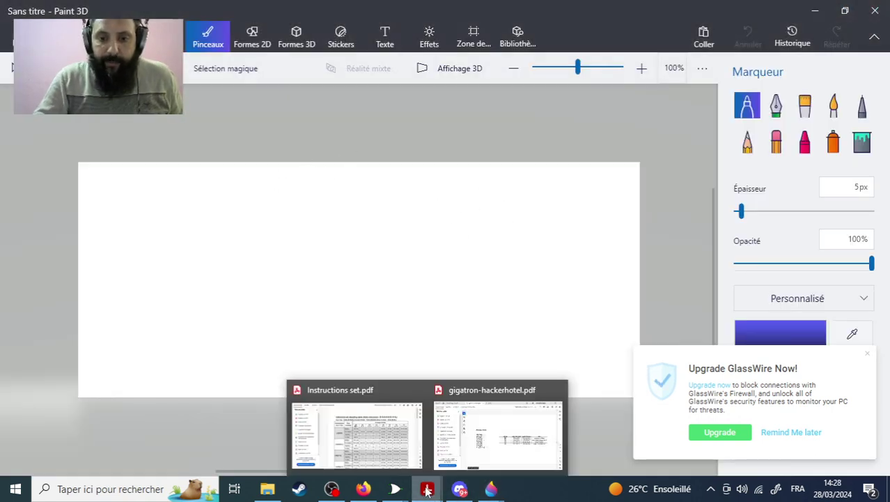
pyautogui.click(463, 442)
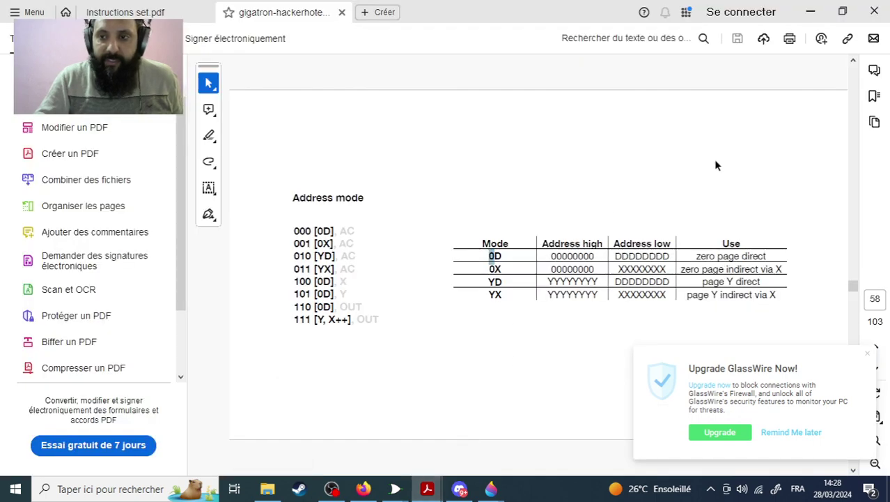
pyautogui.click(810, 12)
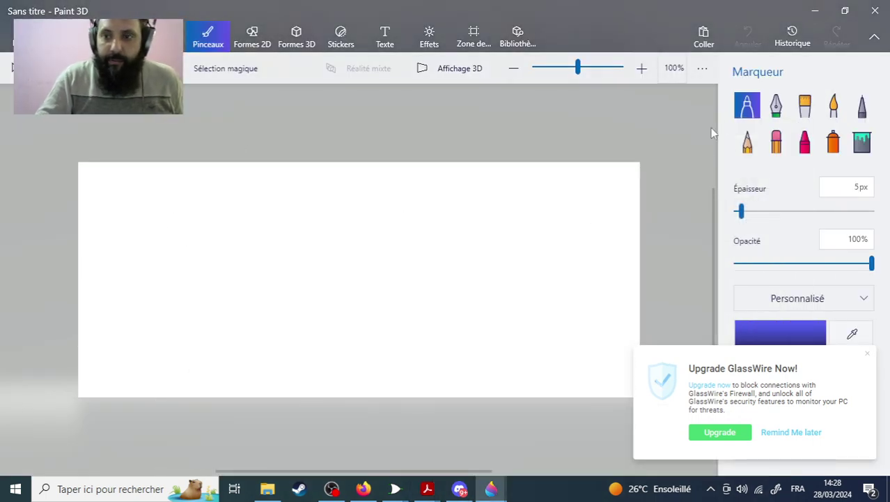
pyautogui.click(800, 341)
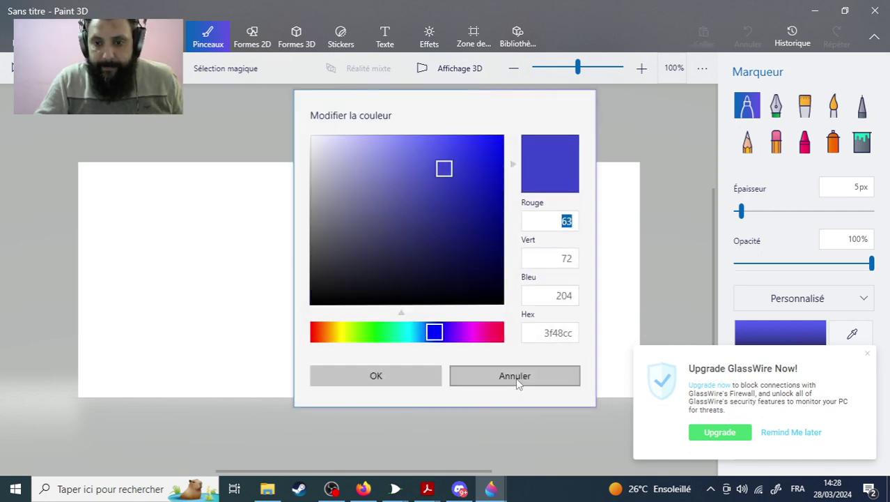
pyautogui.press('Escape')
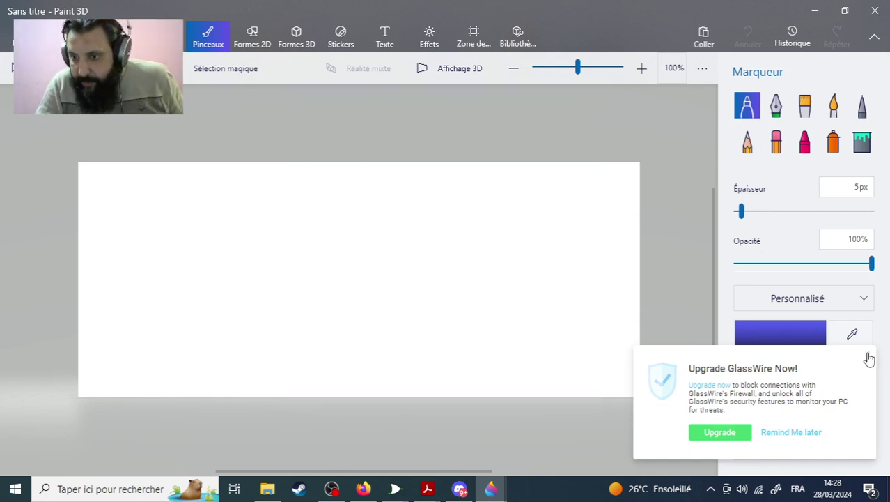
# With the marker set to black, draw a wide rectangle across the upper canvas and divide it into two halves.
pyautogui.click(815, 369)
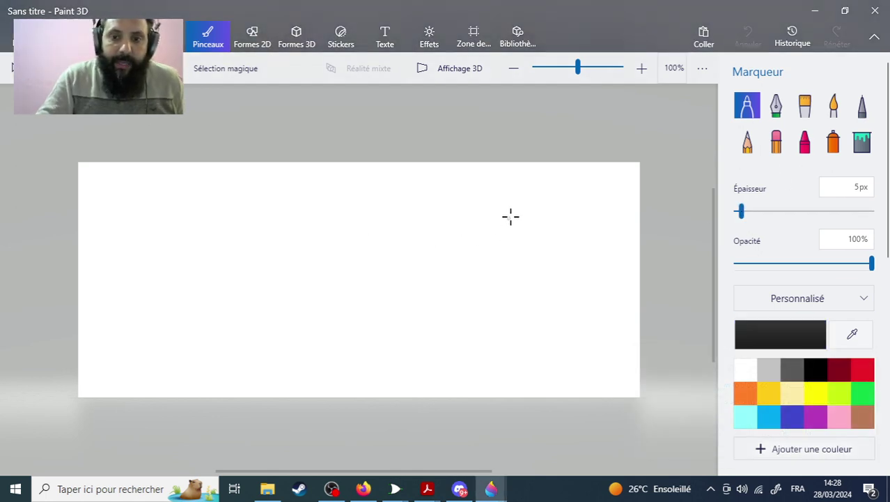
pyautogui.moveTo(511, 217)
pyautogui.mouseDown()
pyautogui.moveTo(314, 215)
pyautogui.moveTo(195, 231)
pyautogui.moveTo(308, 255)
pyautogui.moveTo(528, 261)
pyautogui.moveTo(520, 225)
pyautogui.mouseUp()
pyautogui.moveTo(357, 215); pyautogui.dragTo(354, 260)
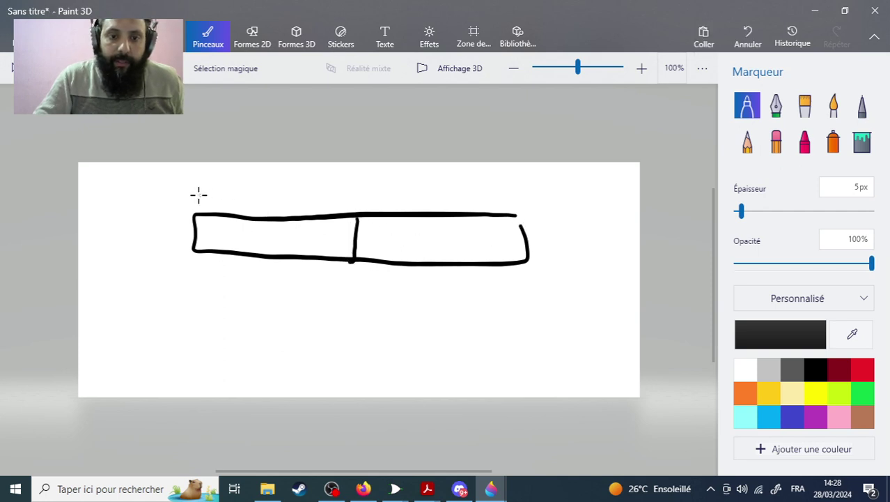
# Draw a double-headed horizontal arrow above each half of the divided rectangle.
pyautogui.moveTo(199, 194); pyautogui.dragTo(352, 197)
pyautogui.moveTo(340, 189)
pyautogui.mouseDown()
pyautogui.moveTo(358, 198)
pyautogui.moveTo(340, 204)
pyautogui.mouseUp()
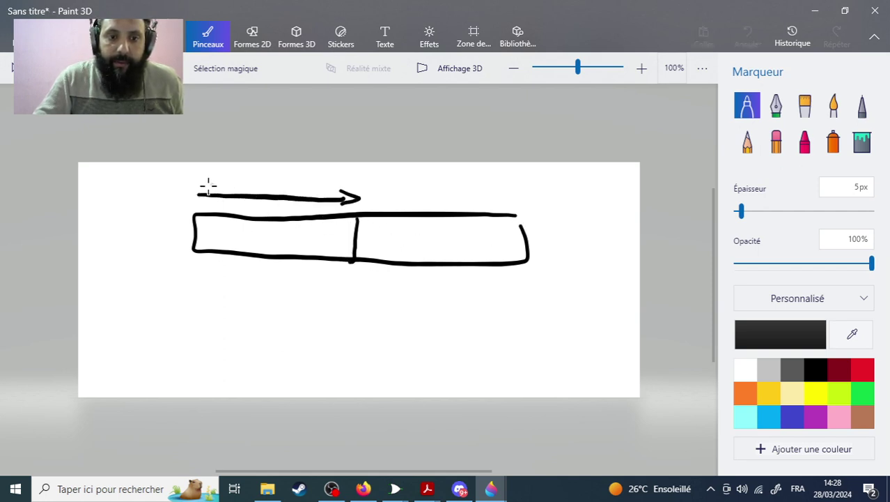
pyautogui.moveTo(209, 186); pyautogui.dragTo(209, 198)
pyautogui.moveTo(378, 196)
pyautogui.mouseDown()
pyautogui.moveTo(513, 195)
pyautogui.moveTo(500, 203)
pyautogui.moveTo(374, 198)
pyautogui.moveTo(395, 202)
pyautogui.mouseUp()
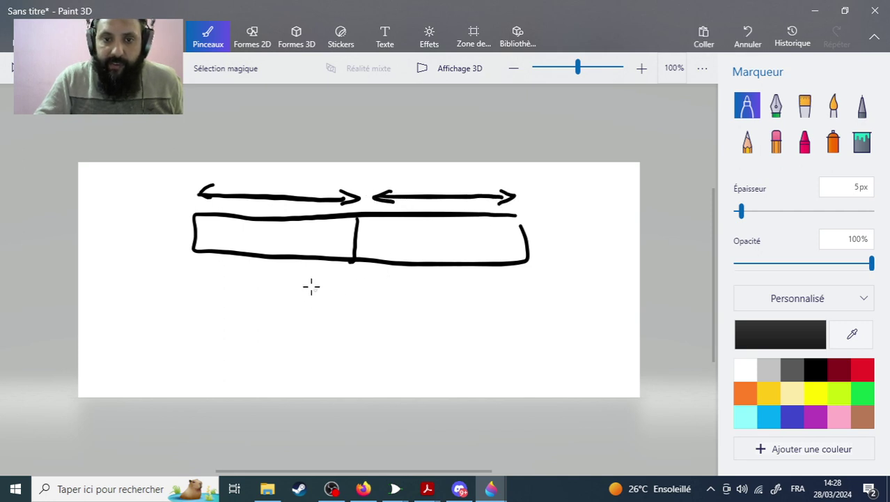
# Handwrite "16 bit" beneath the rectangle and "8 bit" above each of the two arrows.
pyautogui.moveTo(288, 318); pyautogui.dragTo(333, 314)
pyautogui.moveTo(354, 292)
pyautogui.mouseDown()
pyautogui.moveTo(349, 309)
pyautogui.moveTo(370, 311)
pyautogui.moveTo(374, 322)
pyautogui.moveTo(395, 315)
pyautogui.mouseUp()
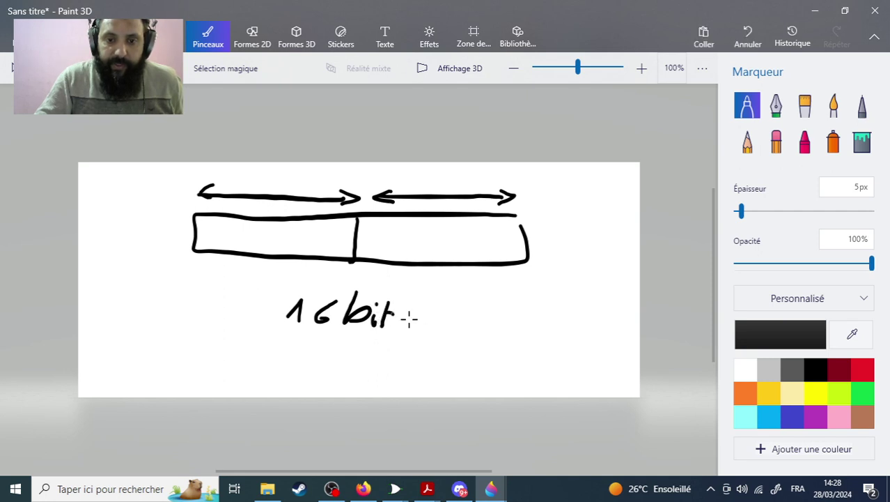
pyautogui.moveTo(435, 168)
pyautogui.mouseDown()
pyautogui.moveTo(423, 167)
pyautogui.moveTo(466, 173)
pyautogui.moveTo(471, 185)
pyautogui.moveTo(495, 176)
pyautogui.mouseUp()
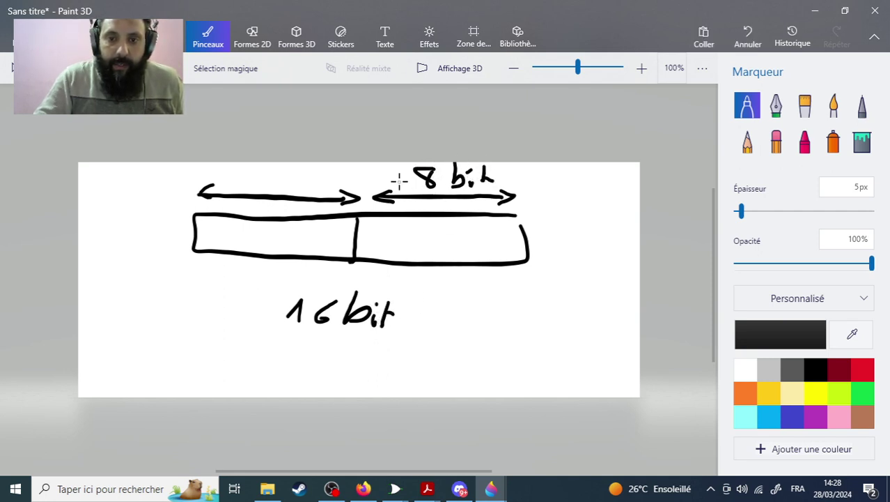
pyautogui.moveTo(261, 169)
pyautogui.mouseDown()
pyautogui.moveTo(278, 183)
pyautogui.moveTo(267, 174)
pyautogui.moveTo(313, 186)
pyautogui.moveTo(316, 167)
pyautogui.moveTo(318, 185)
pyautogui.moveTo(350, 178)
pyautogui.mouseUp()
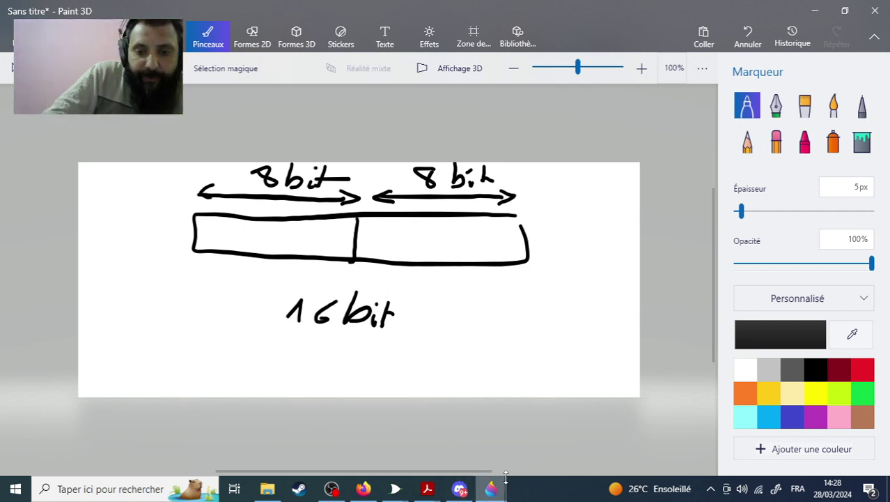
# Recheck the 0D mode in gigatron-hackerhotel.pdf, return to Paint 3D and write eight 0s in the left half and eight Ds in the right.
pyautogui.moveTo(493, 492)
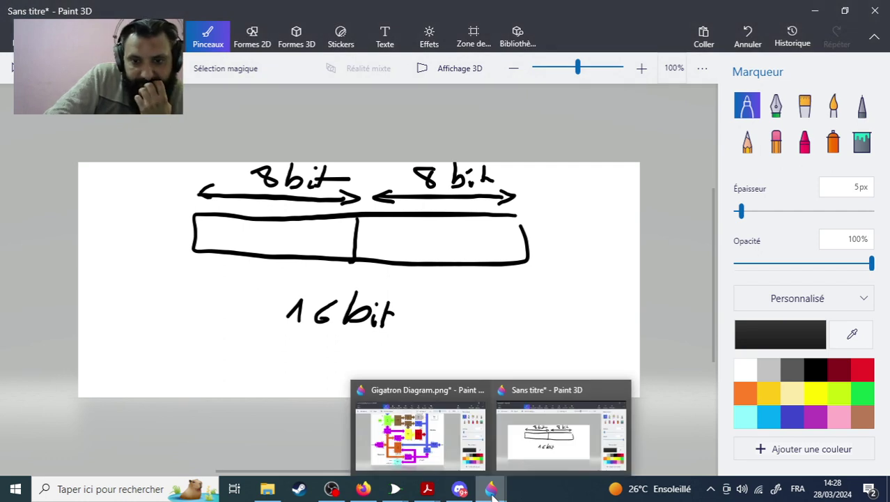
pyautogui.moveTo(428, 489)
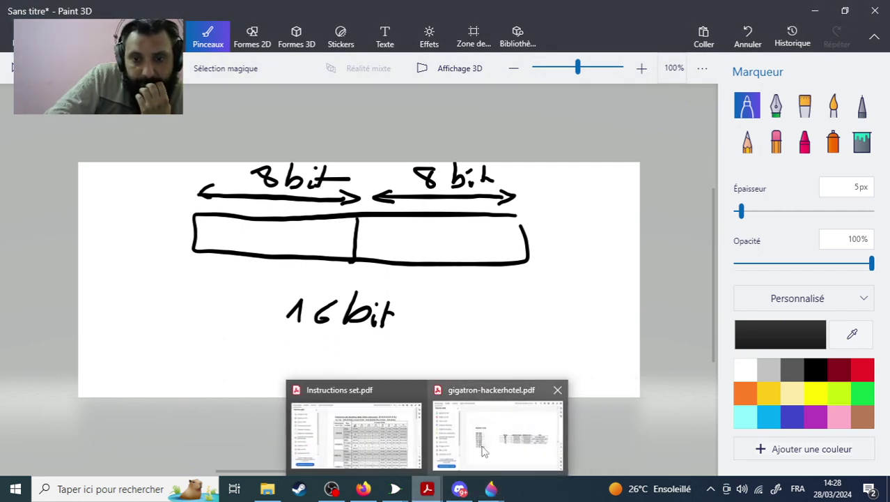
pyautogui.click(493, 413)
pyautogui.click(502, 257)
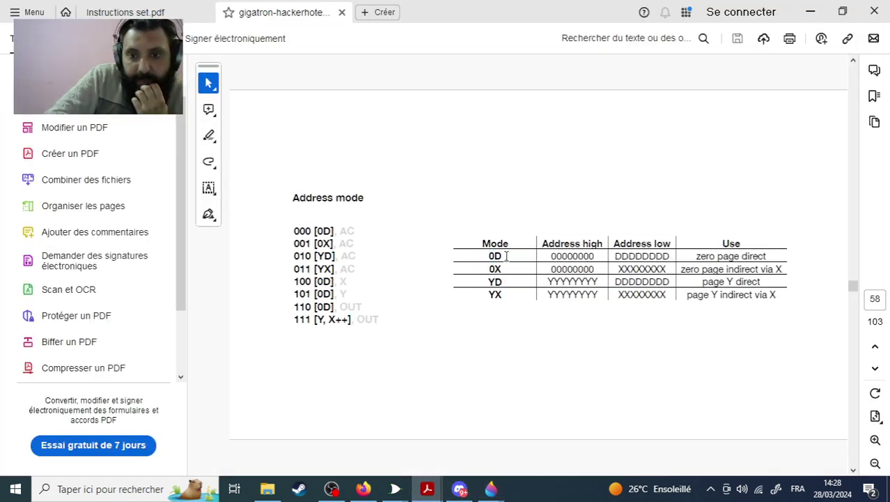
pyautogui.moveTo(506, 257); pyautogui.dragTo(504, 272)
pyautogui.click(810, 12)
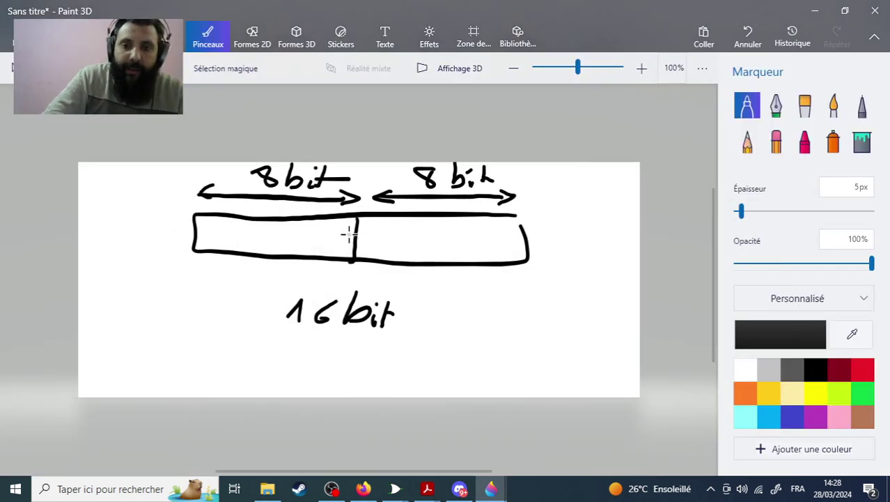
pyautogui.moveTo(221, 232)
pyautogui.mouseDown()
pyautogui.moveTo(366, 246)
pyautogui.moveTo(374, 229)
pyautogui.moveTo(370, 245)
pyautogui.moveTo(391, 230)
pyautogui.moveTo(403, 246)
pyautogui.moveTo(412, 230)
pyautogui.moveTo(407, 249)
pyautogui.moveTo(432, 239)
pyautogui.moveTo(427, 233)
pyautogui.moveTo(425, 246)
pyautogui.moveTo(432, 230)
pyautogui.moveTo(432, 246)
pyautogui.moveTo(454, 239)
pyautogui.moveTo(451, 232)
pyautogui.moveTo(453, 246)
pyautogui.moveTo(457, 232)
pyautogui.moveTo(453, 250)
pyautogui.moveTo(472, 233)
pyautogui.moveTo(472, 253)
pyautogui.moveTo(489, 249)
pyautogui.moveTo(493, 235)
pyautogui.moveTo(498, 261)
pyautogui.mouseUp()
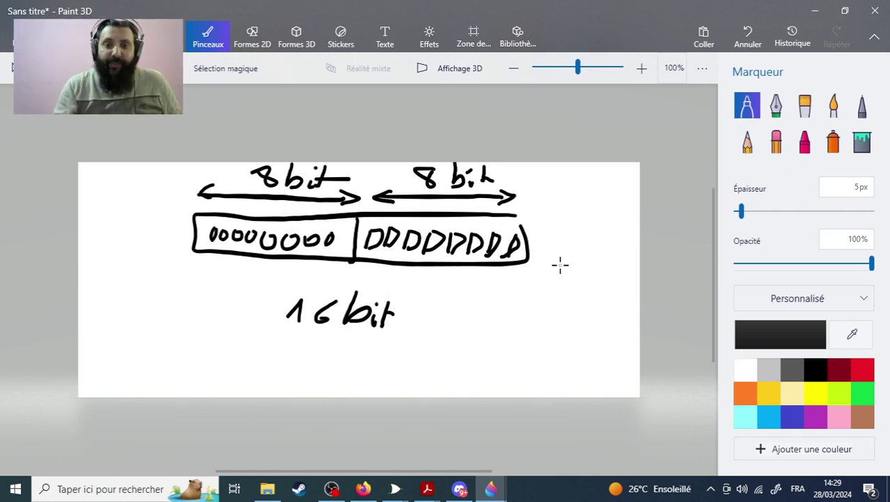
# Draw a double-headed arrow beneath the Ds, undo it and rewrite the last two Ds in the right half.
pyautogui.moveTo(352, 276)
pyautogui.mouseDown()
pyautogui.moveTo(519, 281)
pyautogui.moveTo(493, 293)
pyautogui.moveTo(361, 277)
pyautogui.moveTo(375, 286)
pyautogui.mouseUp()
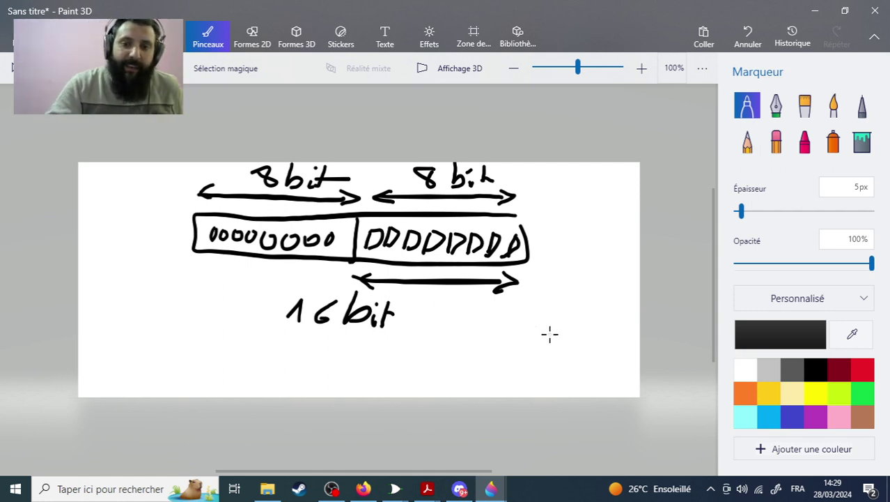
pyautogui.hotkey('ctrl', 'z')
pyautogui.hotkey('ctrl', 'z')
pyautogui.hotkey('ctrl', 'z')
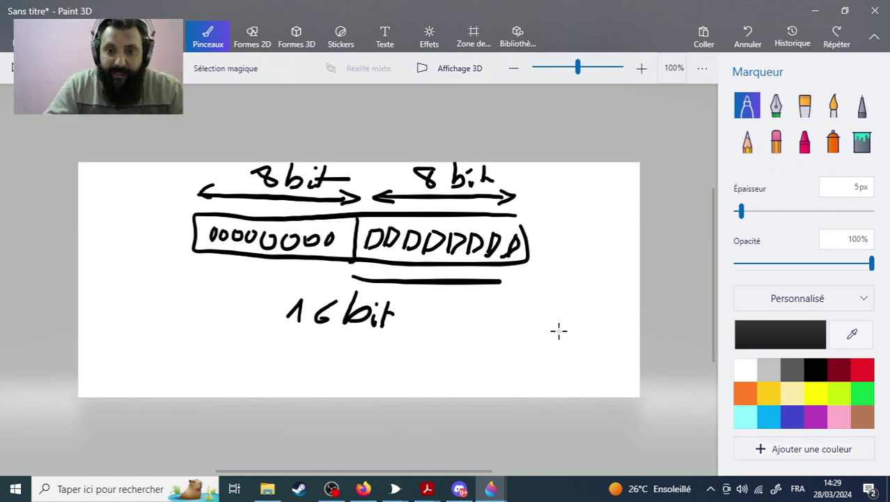
pyautogui.hotkey('ctrl', 'z')
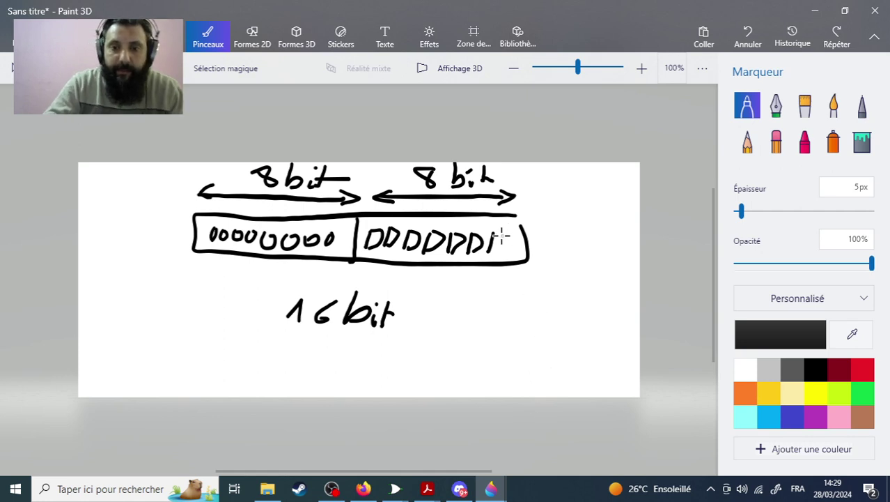
pyautogui.moveTo(502, 237)
pyautogui.mouseDown()
pyautogui.moveTo(514, 237)
pyautogui.moveTo(507, 258)
pyautogui.moveTo(521, 240)
pyautogui.moveTo(508, 259)
pyautogui.mouseUp()
pyautogui.moveTo(507, 226); pyautogui.dragTo(513, 256)
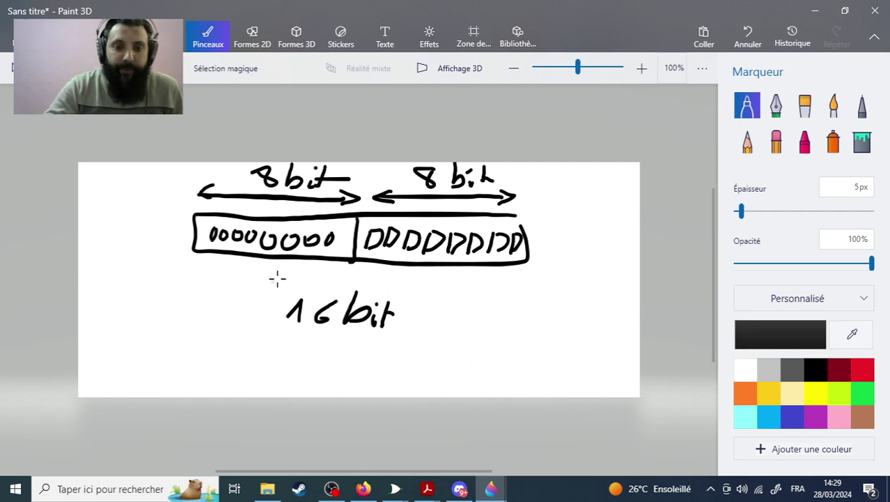
# Underline the 0s, then undo the underline and all the 0s and Ds to empty both halves of the rectangle.
pyautogui.moveTo(307, 268); pyautogui.dragTo(225, 272)
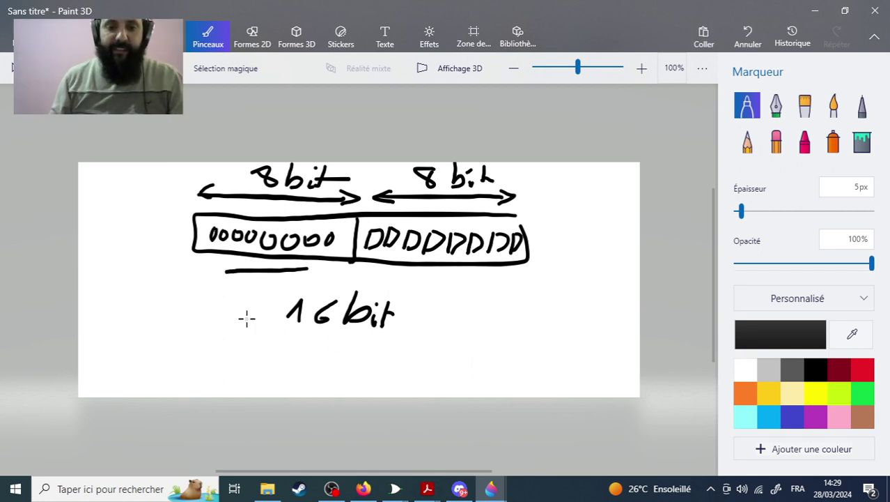
pyautogui.hotkey('ctrl', 'z')
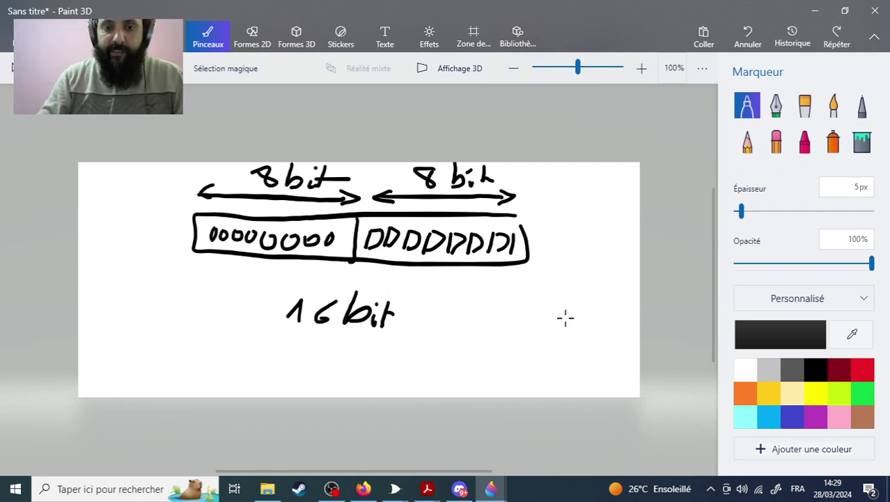
pyautogui.hotkey('ctrl', 'z')
pyautogui.hotkey('ctrl', 'z')
pyautogui.hotkey('ctrl', 'z')
pyautogui.hotkey('ctrl', 'z')
pyautogui.hotkey('ctrl', 'z')
pyautogui.hotkey('ctrl', 'z')
pyautogui.hotkey('ctrl', 'z')
pyautogui.hotkey('ctrl', 'z')
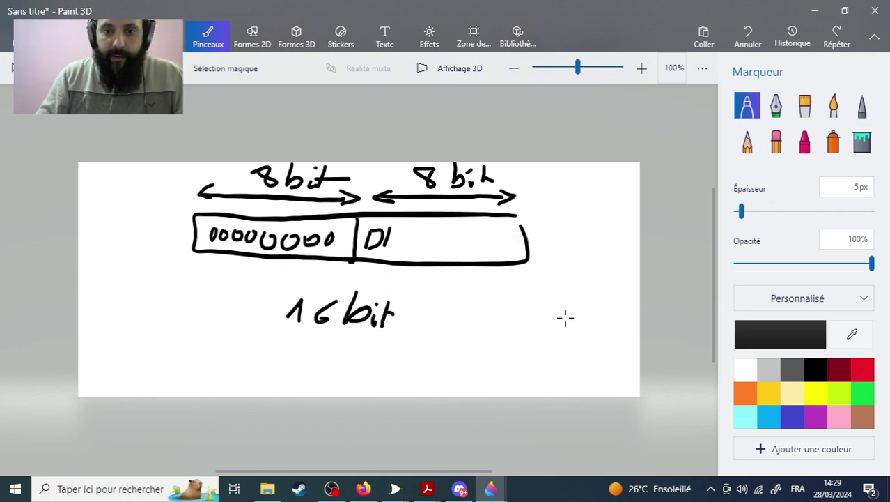
pyautogui.hotkey('ctrl', 'z')
pyautogui.hotkey('ctrl', 'z')
pyautogui.hotkey('ctrl', 'z')
pyautogui.hotkey('ctrl', 'z')
pyautogui.hotkey('ctrl', 'z')
pyautogui.hotkey('ctrl', 'z')
pyautogui.hotkey('ctrl', 'z')
pyautogui.hotkey('ctrl', 'z')
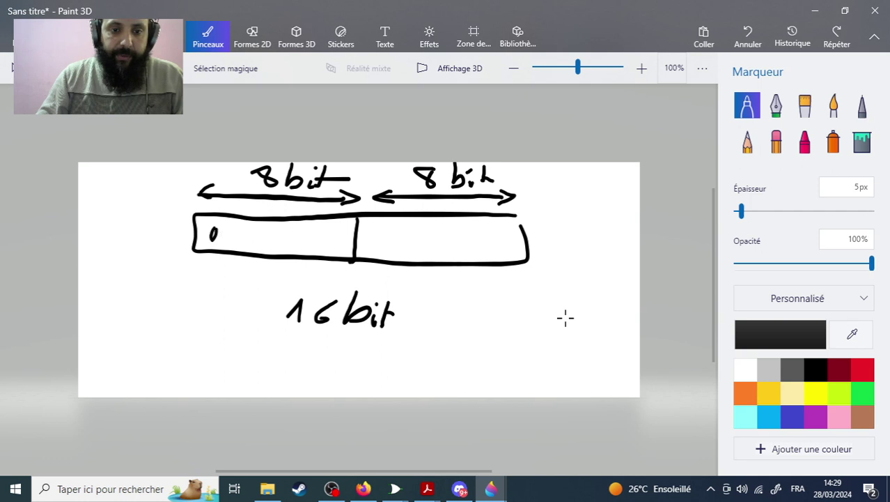
pyautogui.hotkey('ctrl', 'z')
# Select the 0X mode in the address mode table of gigatron-hackerhotel.pdf, and switch back to the untitled Paint 3D drawing.
pyautogui.moveTo(428, 488)
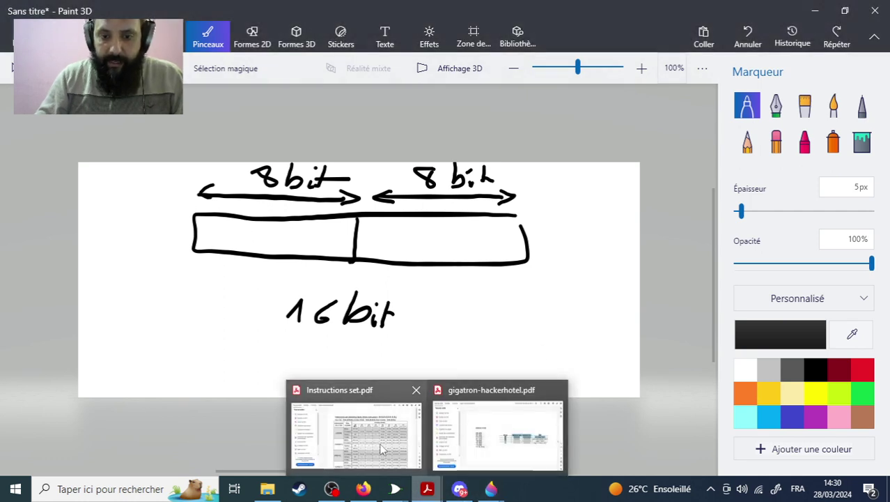
pyautogui.click(500, 438)
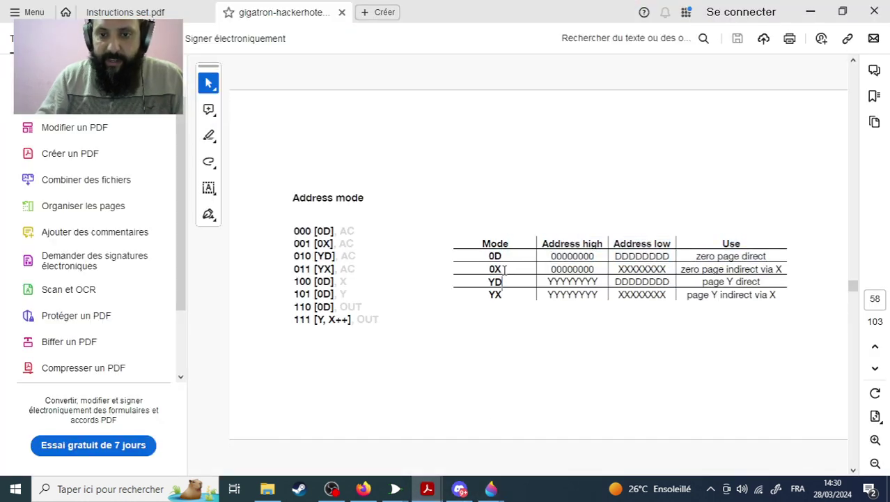
pyautogui.moveTo(505, 270)
pyautogui.mouseDown()
pyautogui.moveTo(502, 281)
pyautogui.moveTo(503, 271)
pyautogui.mouseUp()
pyautogui.click(483, 269)
pyautogui.moveTo(492, 489)
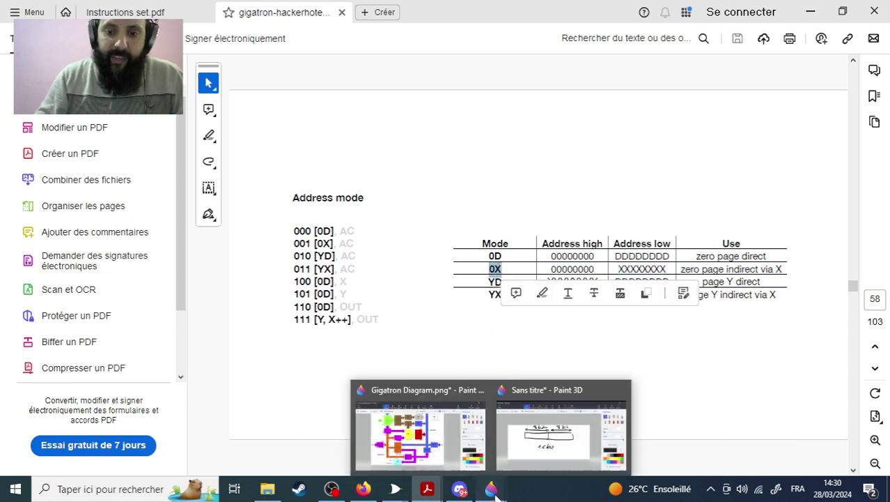
pyautogui.click(543, 446)
# Write eight Xs in the right half of the rectangle and a row of 0s in the left half.
pyautogui.moveTo(366, 226)
pyautogui.mouseDown()
pyautogui.moveTo(379, 243)
pyautogui.moveTo(364, 243)
pyautogui.moveTo(396, 241)
pyautogui.mouseUp()
pyautogui.moveTo(395, 227)
pyautogui.mouseDown()
pyautogui.moveTo(444, 243)
pyautogui.moveTo(449, 233)
pyautogui.moveTo(481, 246)
pyautogui.mouseUp()
pyautogui.moveTo(499, 228)
pyautogui.mouseDown()
pyautogui.moveTo(510, 247)
pyautogui.moveTo(499, 246)
pyautogui.mouseUp()
pyautogui.moveTo(339, 227)
pyautogui.mouseDown()
pyautogui.moveTo(296, 224)
pyautogui.moveTo(254, 236)
pyautogui.moveTo(257, 228)
pyautogui.moveTo(226, 229)
pyautogui.moveTo(236, 227)
pyautogui.moveTo(209, 245)
pyautogui.moveTo(217, 224)
pyautogui.mouseUp()
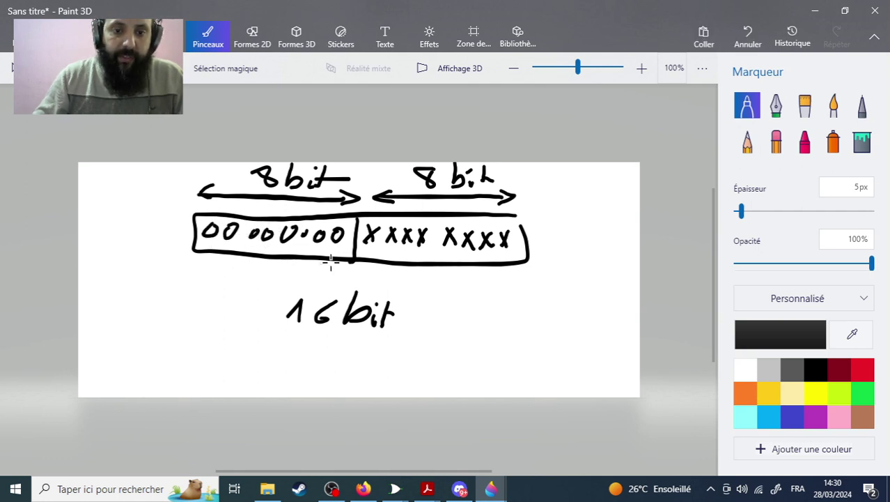
# Draw two short underlines beneath the Xs and two more beneath the 0s.
pyautogui.moveTo(388, 273); pyautogui.dragTo(472, 275)
pyautogui.moveTo(416, 287); pyautogui.dragTo(460, 288)
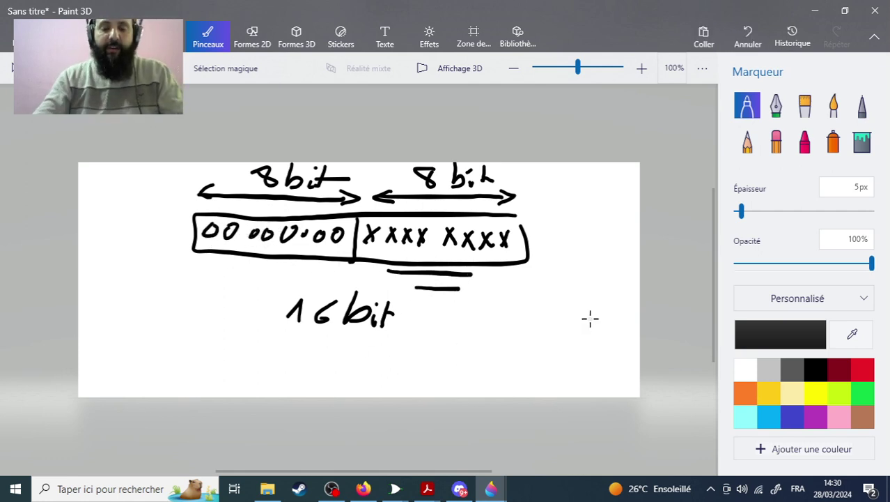
pyautogui.moveTo(216, 269); pyautogui.dragTo(211, 269)
pyautogui.moveTo(244, 280); pyautogui.dragTo(194, 298)
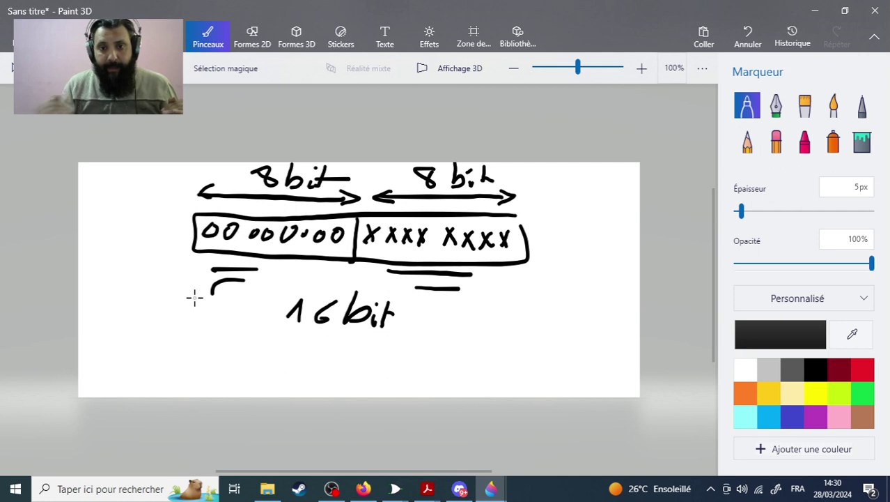
# Draw a tall memory block in the lower-right part of the canvas and divide it into rows with five horizontal lines.
pyautogui.moveTo(629, 274)
pyautogui.mouseDown()
pyautogui.moveTo(558, 274)
pyautogui.moveTo(544, 291)
pyautogui.moveTo(536, 367)
pyautogui.moveTo(544, 388)
pyautogui.moveTo(624, 387)
pyautogui.moveTo(623, 296)
pyautogui.mouseUp()
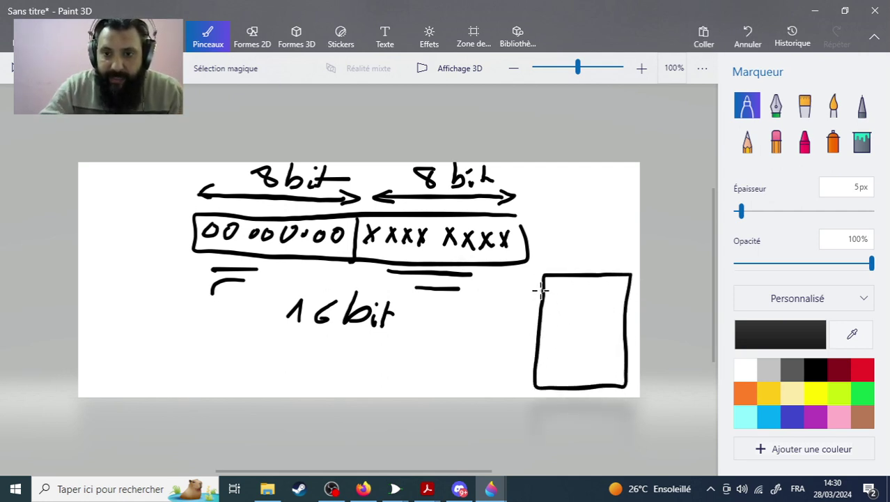
pyautogui.moveTo(542, 290); pyautogui.dragTo(629, 287)
pyautogui.moveTo(543, 309); pyautogui.dragTo(640, 305)
pyautogui.moveTo(543, 325); pyautogui.dragTo(604, 325)
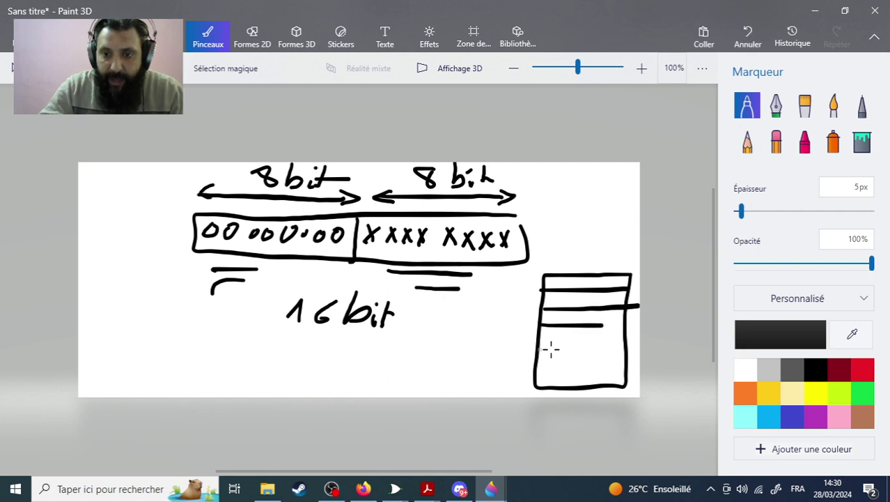
pyautogui.moveTo(550, 348); pyautogui.dragTo(613, 347)
pyautogui.moveTo(555, 370); pyautogui.dragTo(606, 371)
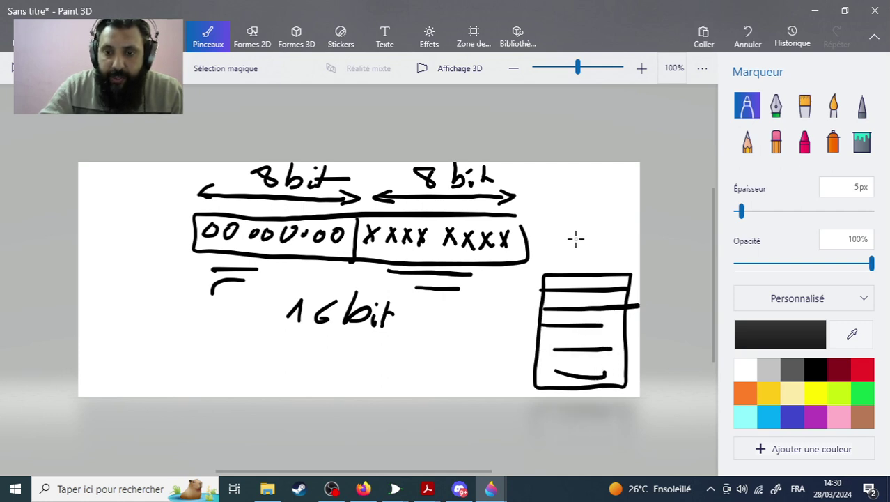
# Label the memory block "RAM" and mark its rows with short dashes along the block's left edge.
pyautogui.moveTo(573, 233)
pyautogui.mouseDown()
pyautogui.moveTo(570, 258)
pyautogui.moveTo(573, 248)
pyautogui.moveTo(585, 259)
pyautogui.moveTo(605, 235)
pyautogui.moveTo(615, 259)
pyautogui.moveTo(612, 248)
pyautogui.moveTo(624, 257)
pyautogui.moveTo(632, 239)
pyautogui.moveTo(637, 255)
pyautogui.mouseUp()
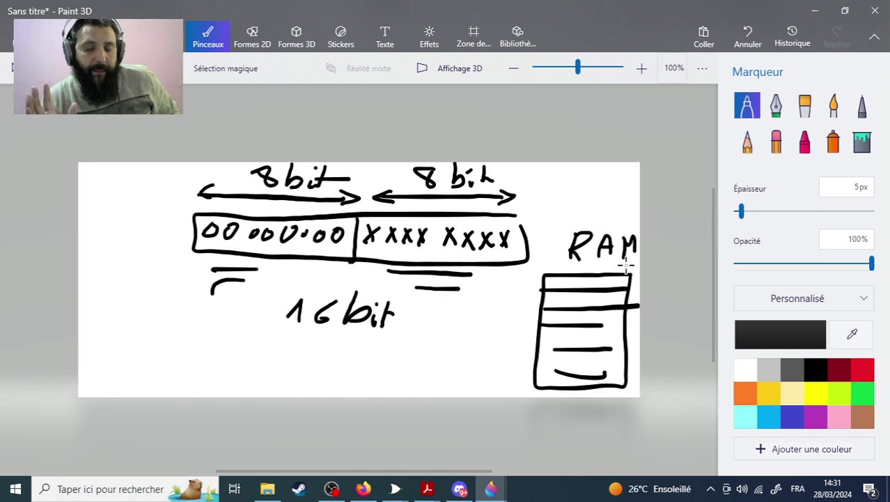
pyautogui.moveTo(541, 287); pyautogui.dragTo(535, 370)
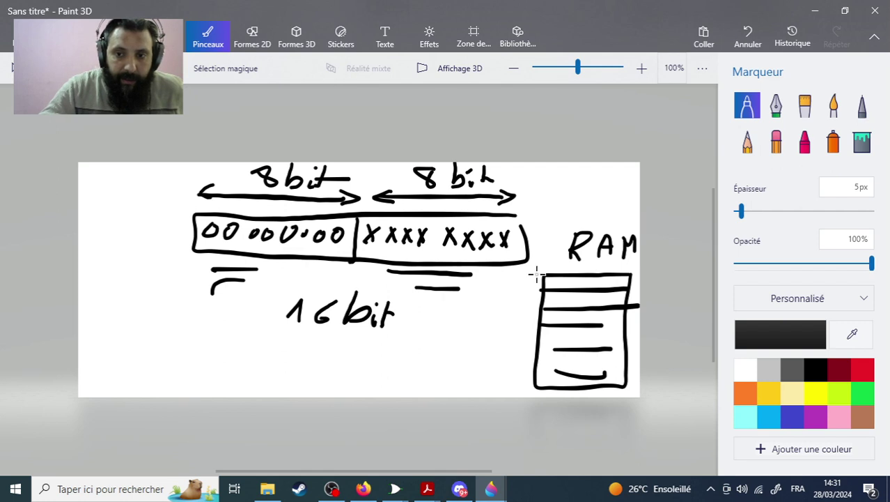
pyautogui.moveTo(536, 274); pyautogui.dragTo(525, 382)
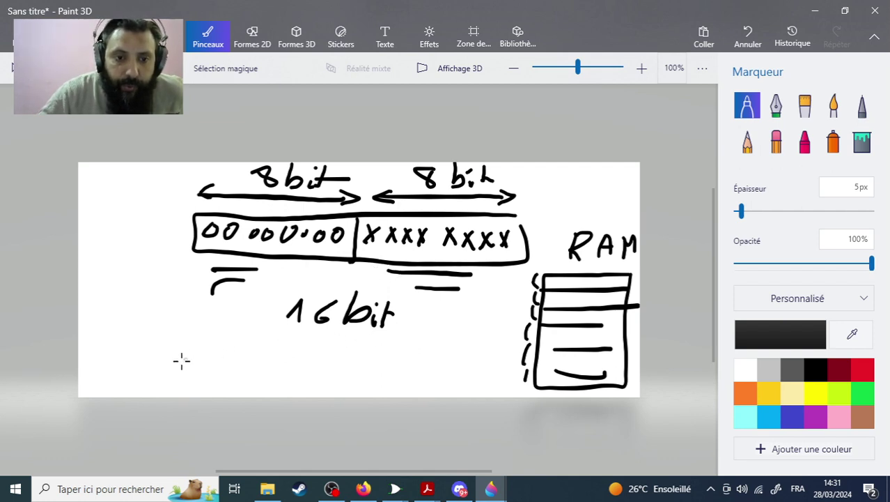
# Write a boxed "2⁸ B" in the lower-left part of the canvas and draw arrows from it to the Xs and the RAM block.
pyautogui.moveTo(170, 357)
pyautogui.mouseDown()
pyautogui.moveTo(165, 375)
pyautogui.moveTo(189, 379)
pyautogui.mouseUp()
pyautogui.moveTo(206, 335)
pyautogui.mouseDown()
pyautogui.moveTo(198, 352)
pyautogui.moveTo(209, 339)
pyautogui.mouseUp()
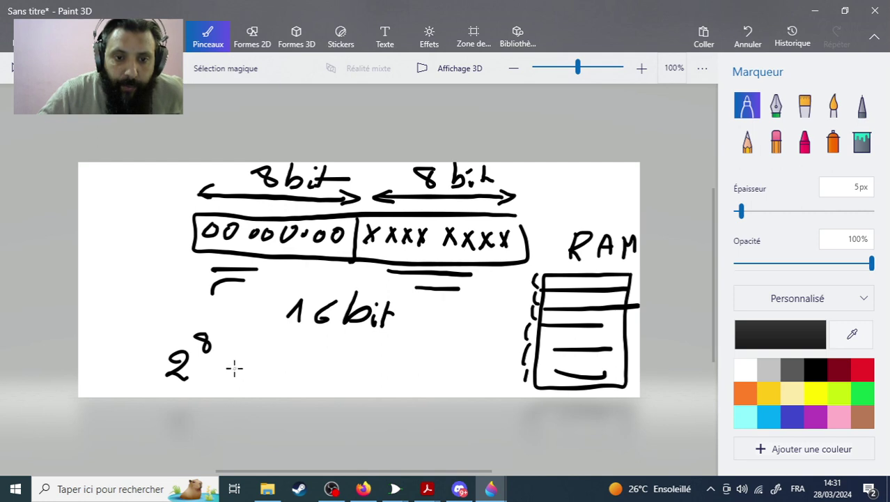
pyautogui.moveTo(235, 376)
pyautogui.mouseDown()
pyautogui.moveTo(238, 359)
pyautogui.moveTo(245, 369)
pyautogui.moveTo(236, 379)
pyautogui.mouseUp()
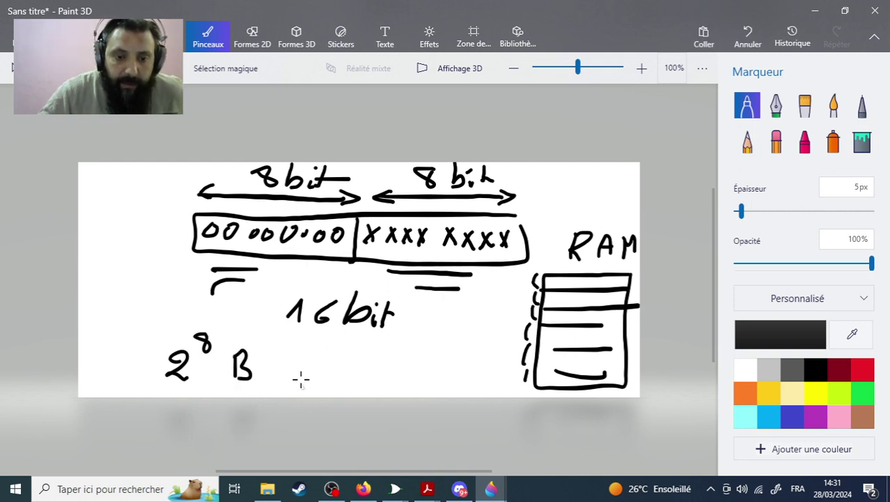
pyautogui.moveTo(253, 333)
pyautogui.mouseDown()
pyautogui.moveTo(146, 383)
pyautogui.moveTo(235, 386)
pyautogui.moveTo(256, 342)
pyautogui.mouseUp()
pyautogui.moveTo(275, 374)
pyautogui.mouseDown()
pyautogui.moveTo(376, 371)
pyautogui.moveTo(433, 310)
pyautogui.mouseUp()
pyautogui.moveTo(409, 362)
pyautogui.mouseDown()
pyautogui.moveTo(512, 283)
pyautogui.moveTo(522, 282)
pyautogui.moveTo(520, 301)
pyautogui.mouseUp()
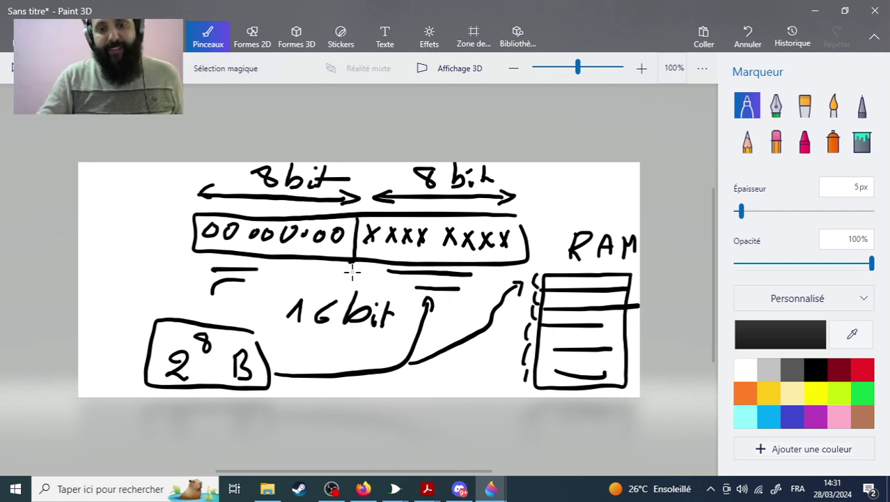
# Draw a small upward arrow beneath the divider between the zeros and the Xs, undoing and redrawing it once.
pyautogui.moveTo(352, 260)
pyautogui.mouseDown()
pyautogui.moveTo(352, 276)
pyautogui.moveTo(356, 268)
pyautogui.mouseUp()
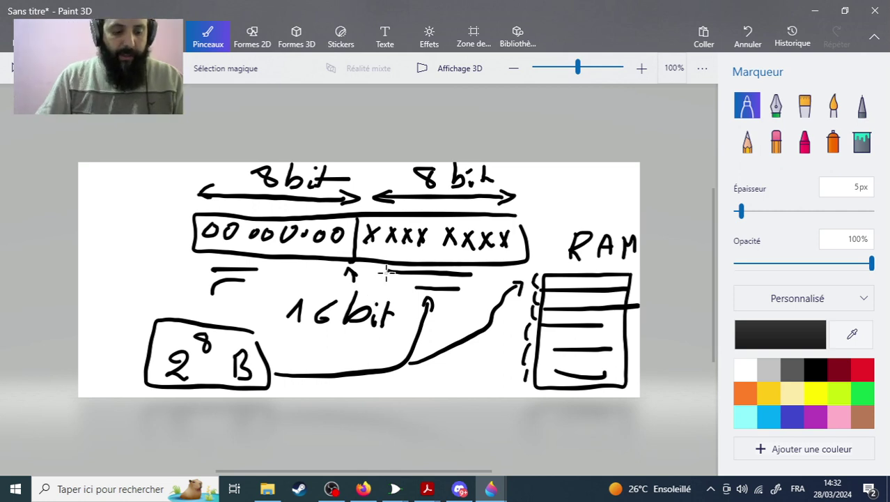
pyautogui.hotkey('ctrl', 'z')
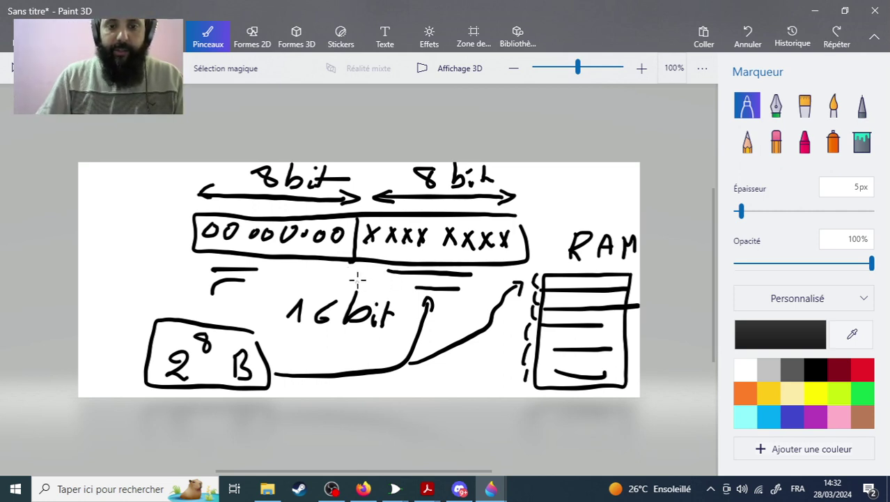
pyautogui.moveTo(354, 276); pyautogui.dragTo(362, 282)
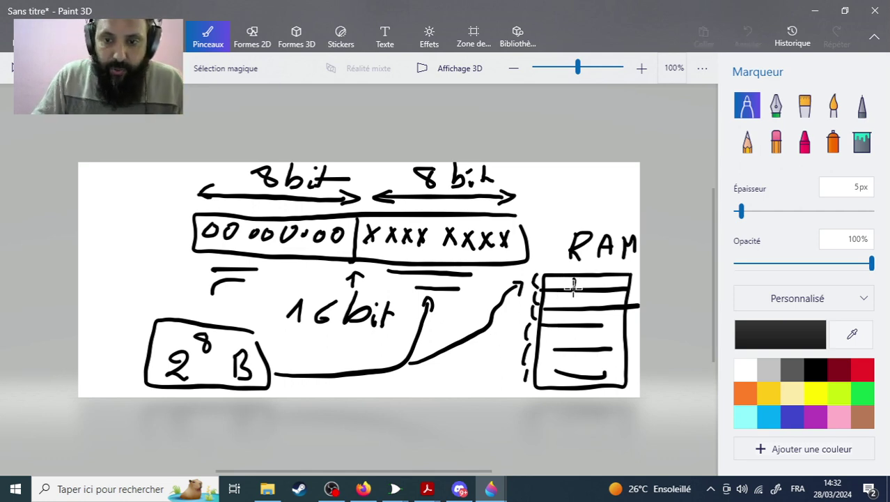
# Add a small mark in the RAM block's first row and write "256 =" beside the boxed "2⁸ B".
pyautogui.moveTo(574, 274)
pyautogui.mouseDown()
pyautogui.moveTo(574, 292)
pyautogui.moveTo(578, 285)
pyautogui.mouseUp()
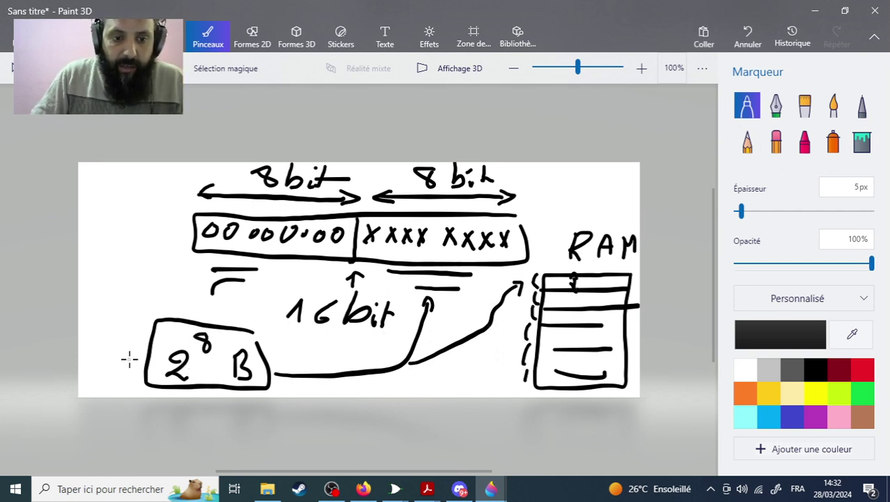
pyautogui.moveTo(129, 360); pyautogui.dragTo(133, 364)
pyautogui.moveTo(79, 352)
pyautogui.mouseDown()
pyautogui.moveTo(93, 368)
pyautogui.moveTo(106, 359)
pyautogui.moveTo(98, 367)
pyautogui.moveTo(117, 360)
pyautogui.moveTo(119, 367)
pyautogui.moveTo(114, 362)
pyautogui.mouseUp()
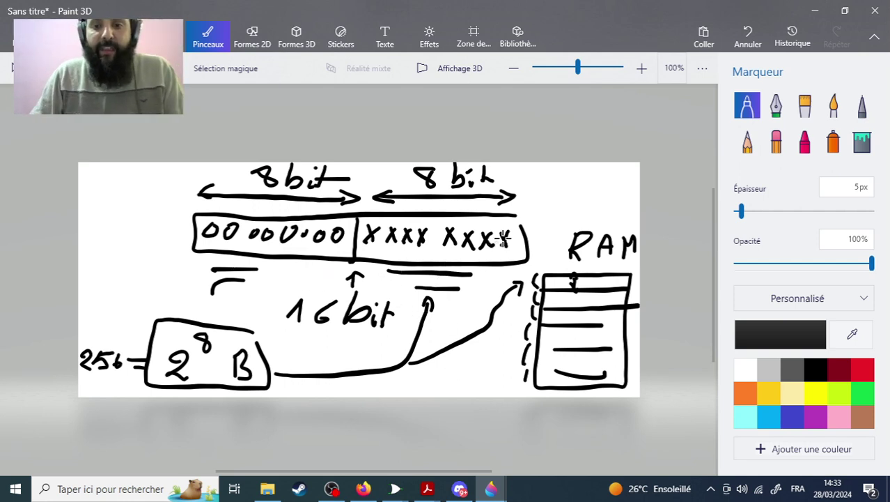
# Circle the X half and the zero half of the address, and label the zero half "NB" with an arrow pointing to it.
pyautogui.moveTo(528, 215)
pyautogui.mouseDown()
pyautogui.moveTo(383, 206)
pyautogui.moveTo(343, 234)
pyautogui.moveTo(347, 258)
pyautogui.moveTo(394, 271)
pyautogui.moveTo(511, 264)
pyautogui.moveTo(533, 232)
pyautogui.moveTo(524, 208)
pyautogui.mouseUp()
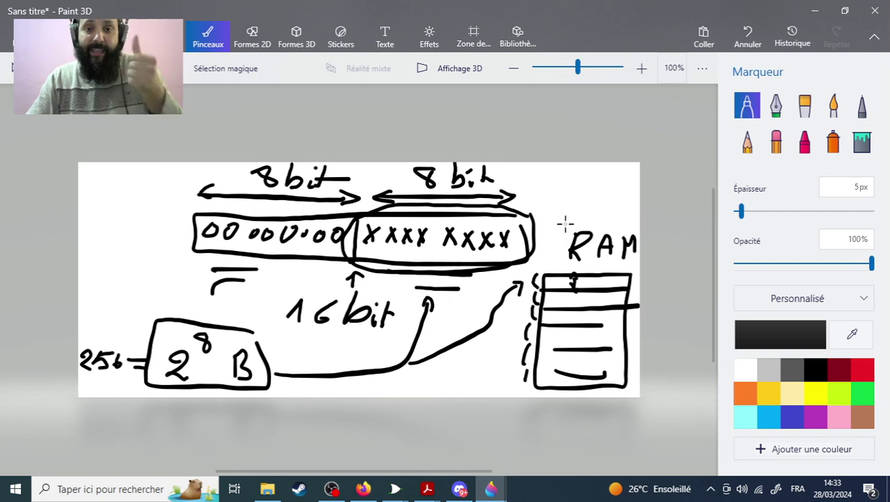
pyautogui.moveTo(350, 270)
pyautogui.mouseDown()
pyautogui.moveTo(355, 216)
pyautogui.moveTo(322, 204)
pyautogui.moveTo(212, 207)
pyautogui.moveTo(182, 225)
pyautogui.moveTo(196, 257)
pyautogui.moveTo(281, 269)
pyautogui.moveTo(349, 260)
pyautogui.mouseUp()
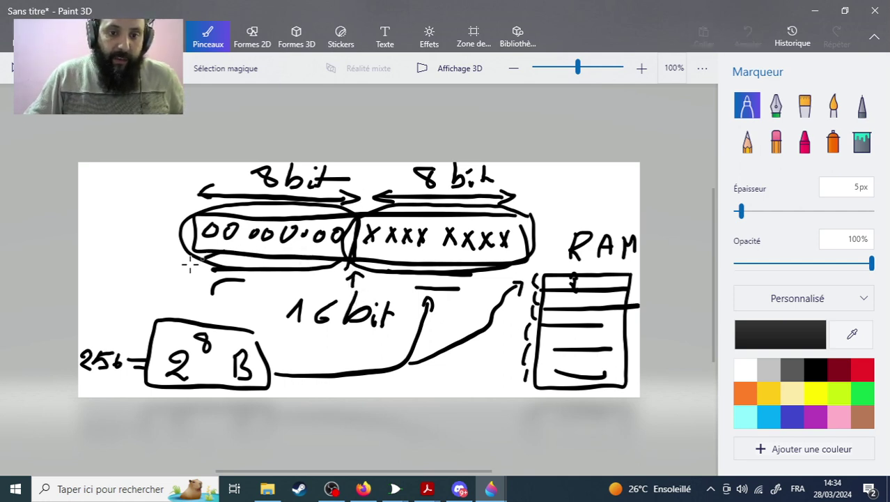
pyautogui.moveTo(178, 268)
pyautogui.mouseDown()
pyautogui.moveTo(223, 248)
pyautogui.moveTo(222, 265)
pyautogui.mouseUp()
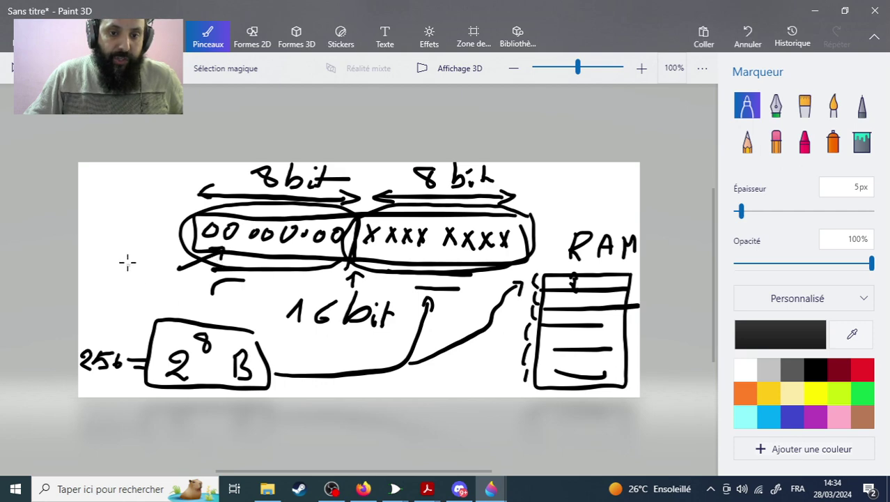
pyautogui.moveTo(116, 262); pyautogui.dragTo(106, 282)
pyautogui.moveTo(118, 277)
pyautogui.mouseDown()
pyautogui.moveTo(130, 259)
pyautogui.moveTo(132, 286)
pyautogui.moveTo(149, 284)
pyautogui.mouseUp()
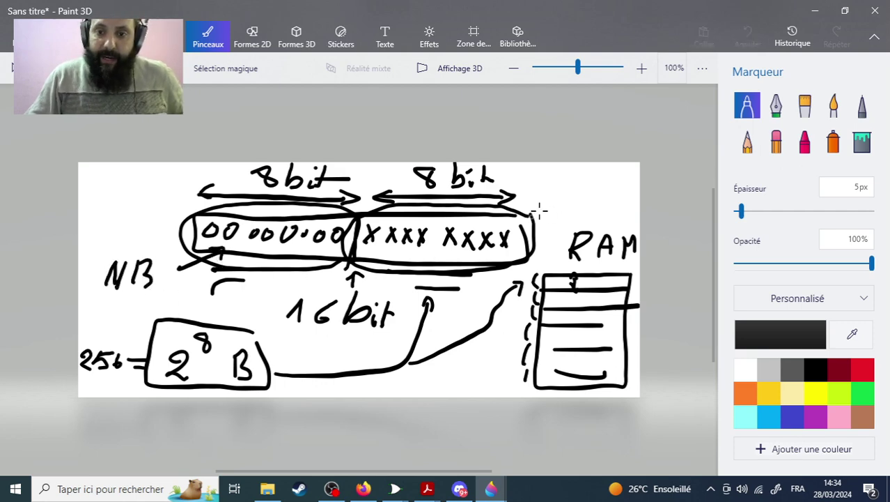
# Draw an arrow pointing to the circled X half and label it "@P" in the canvas's upper-right corner.
pyautogui.moveTo(527, 221)
pyautogui.mouseDown()
pyautogui.moveTo(571, 182)
pyautogui.moveTo(527, 221)
pyautogui.moveTo(546, 216)
pyautogui.mouseUp()
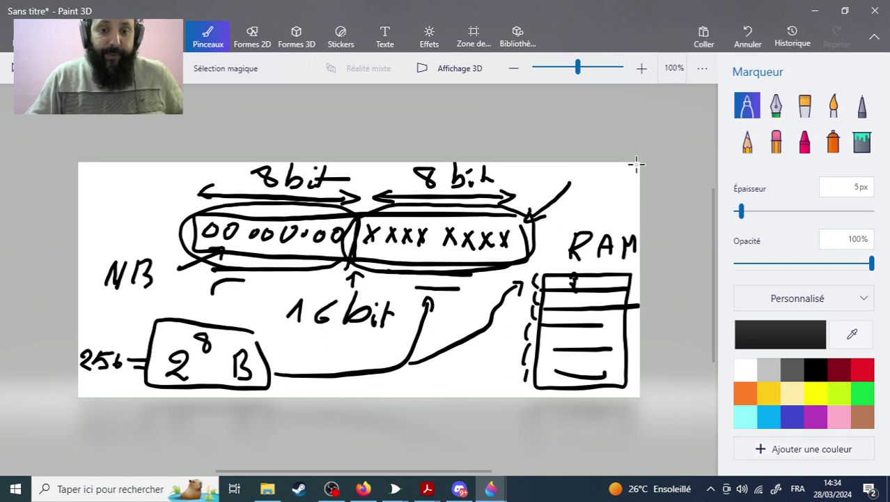
pyautogui.moveTo(592, 171); pyautogui.dragTo(582, 192)
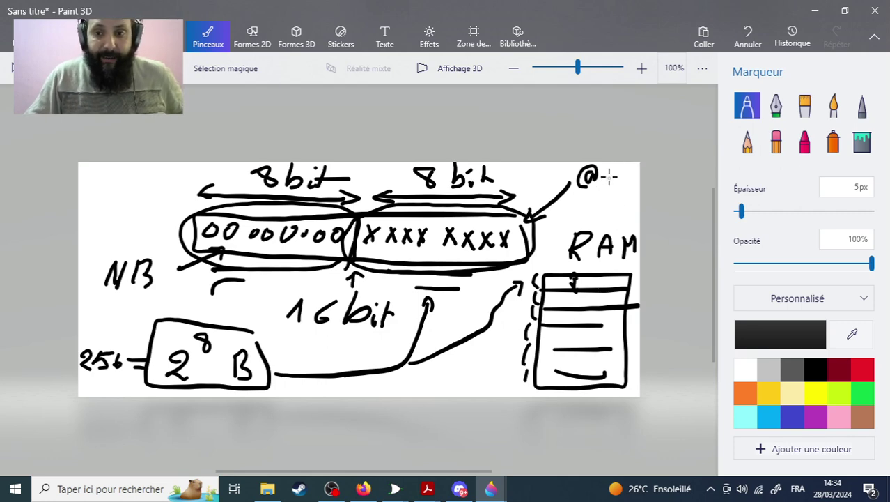
pyautogui.moveTo(611, 172)
pyautogui.mouseDown()
pyautogui.moveTo(612, 192)
pyautogui.moveTo(619, 174)
pyautogui.moveTo(612, 183)
pyautogui.mouseUp()
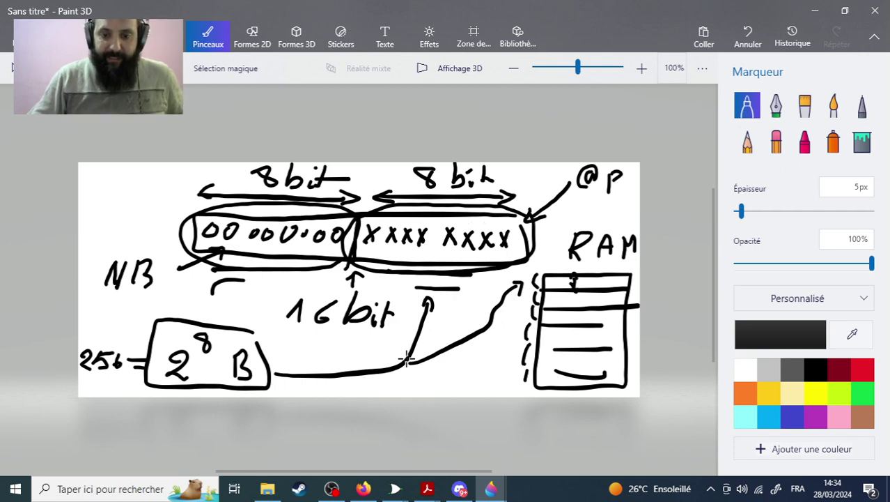
# Switch to Firefox and open the Tutoriels page of the el-Kalam.com website.
pyautogui.click(363, 490)
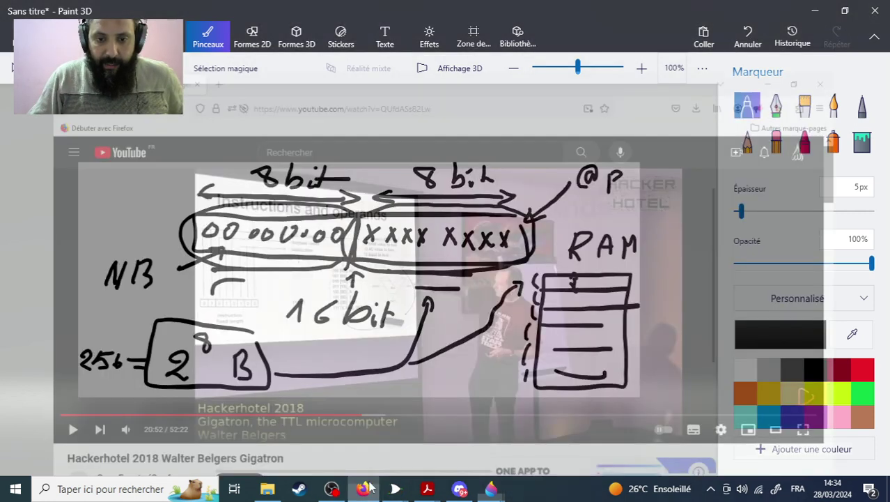
pyautogui.click(189, 15)
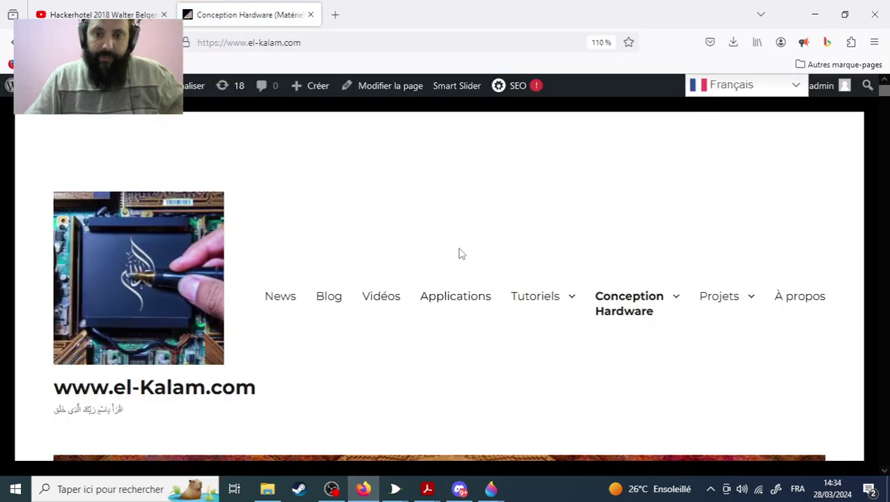
pyautogui.scroll(-2, 441, 245)
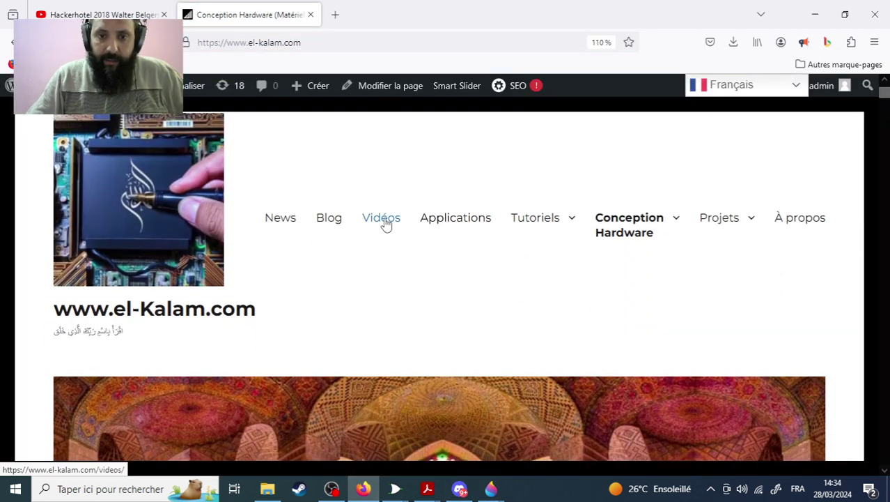
pyautogui.click(383, 223)
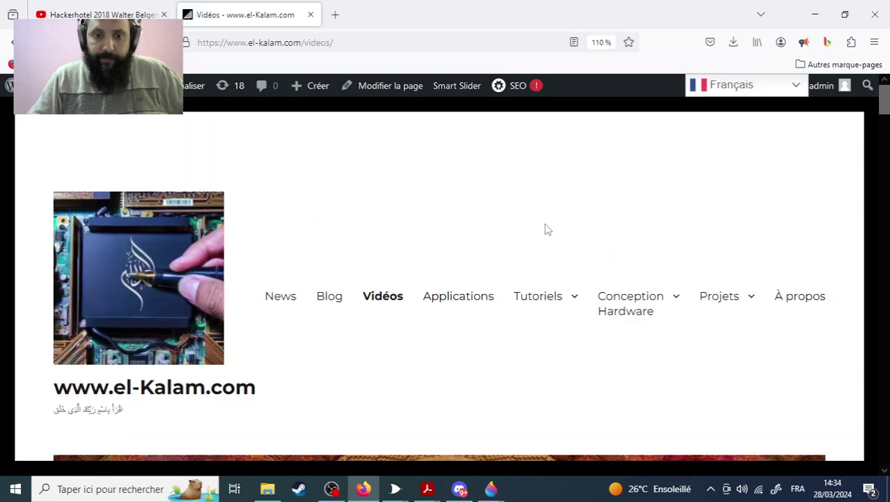
pyautogui.click(538, 298)
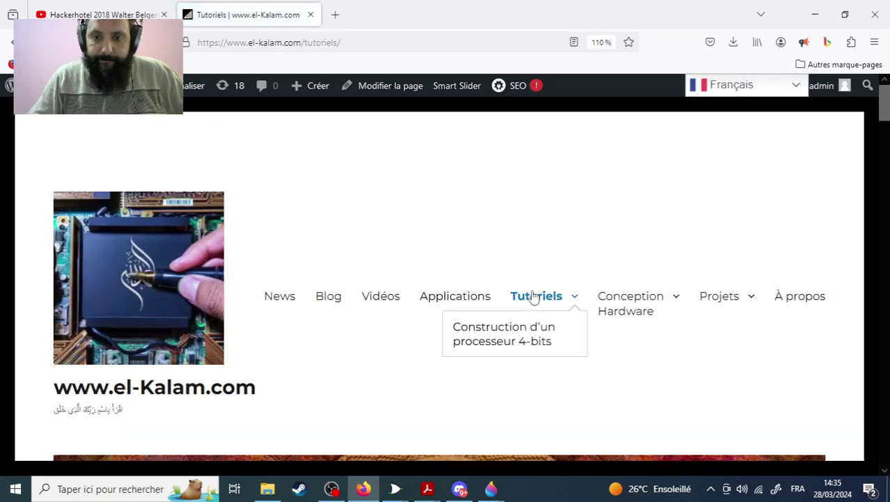
# Look through the Tutoriels page and open the "Conception d'un processeur 4-bits" tutorial.
pyautogui.scroll(-5, 511, 273)
pyautogui.scroll(-4, 489, 243)
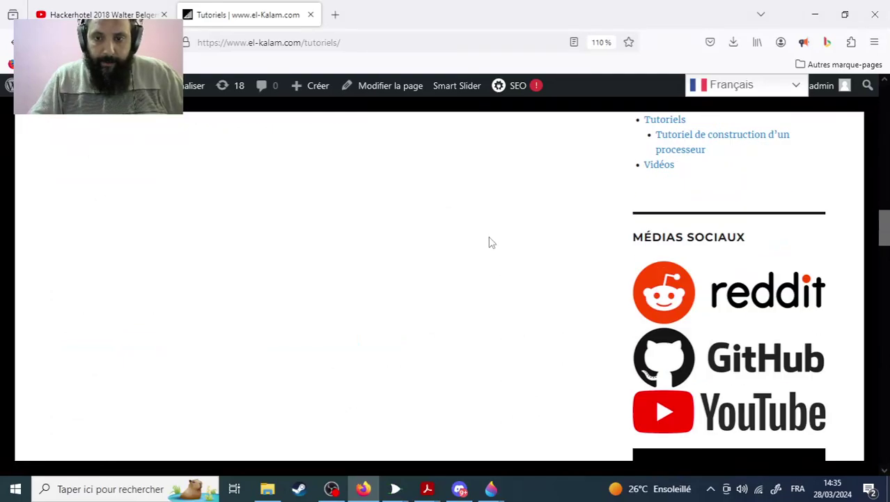
pyautogui.scroll(6, 489, 243)
pyautogui.scroll(-2, 489, 243)
pyautogui.scroll(-8, 489, 243)
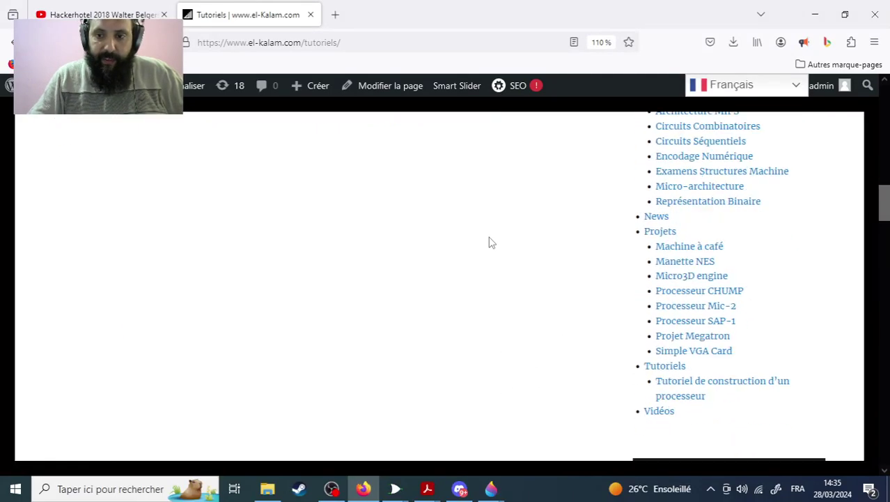
pyautogui.scroll(6, 489, 242)
pyautogui.scroll(-2, 489, 243)
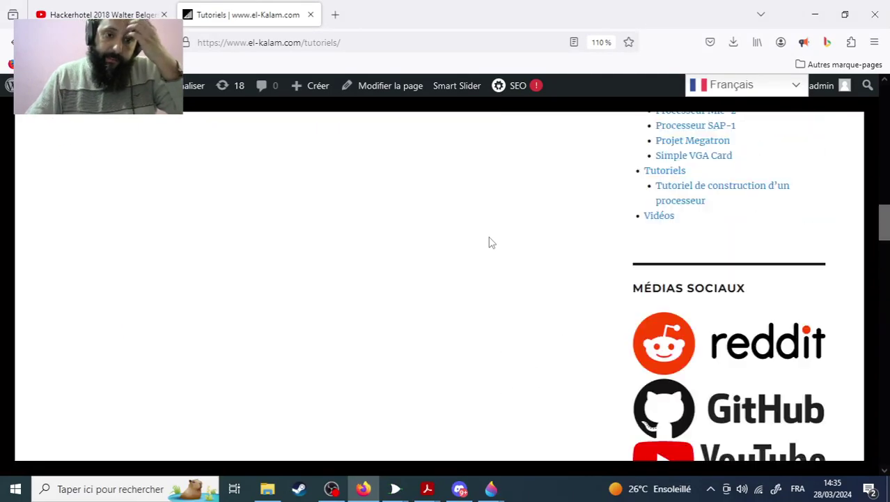
pyautogui.scroll(6, 490, 243)
pyautogui.scroll(-3, 489, 243)
pyautogui.scroll(-12, 489, 243)
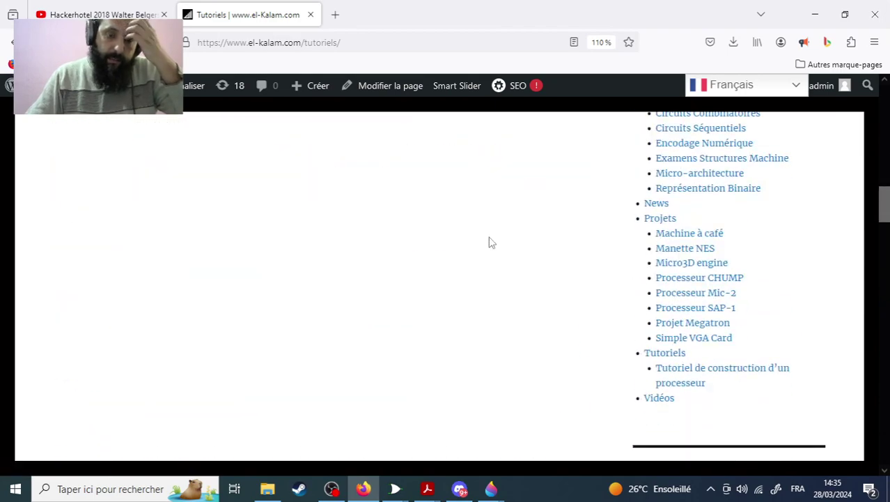
pyautogui.scroll(12, 489, 242)
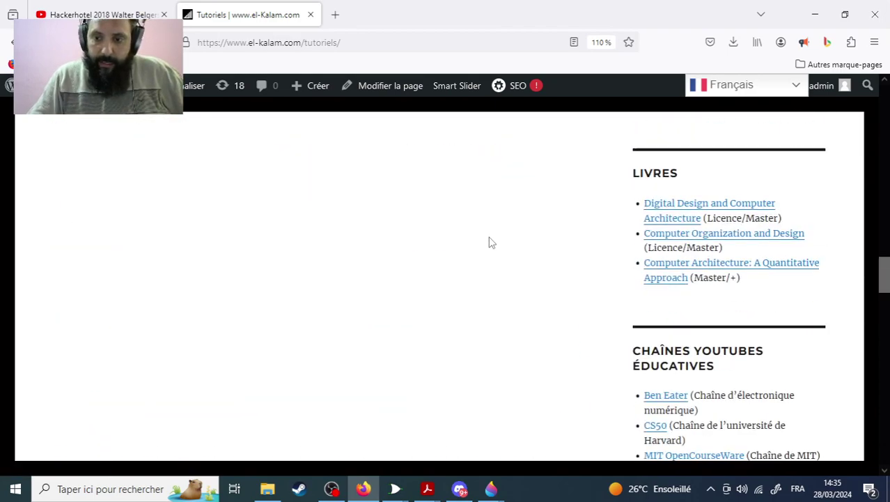
pyautogui.scroll(5, 491, 243)
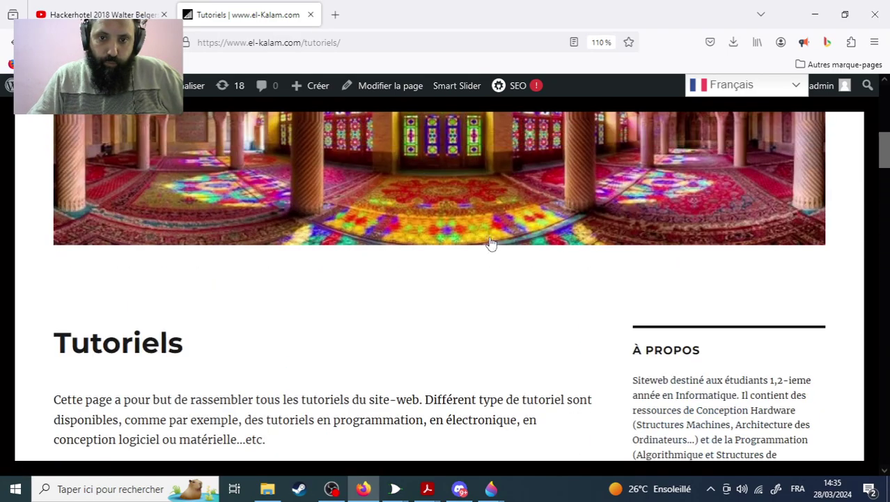
pyautogui.scroll(-3, 346, 270)
pyautogui.click(346, 269)
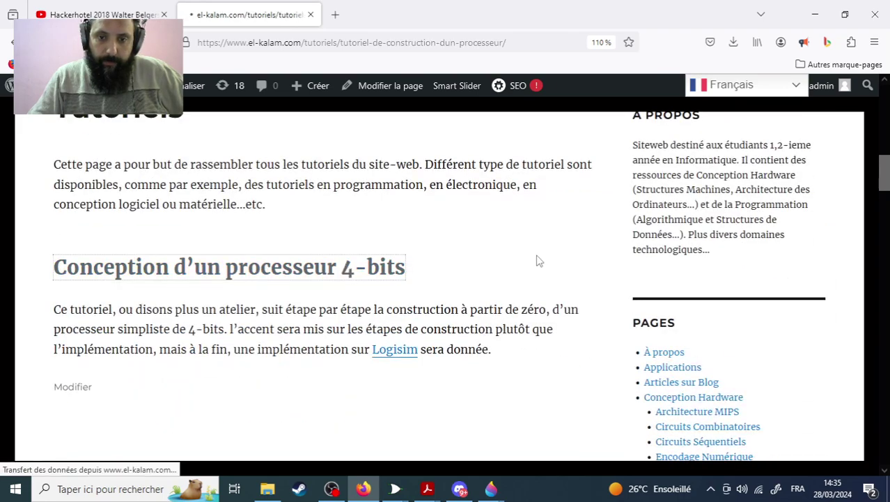
# Open the "La mémoire RAM" video from the tutorial's list of construction stages.
pyautogui.scroll(-10, 523, 251)
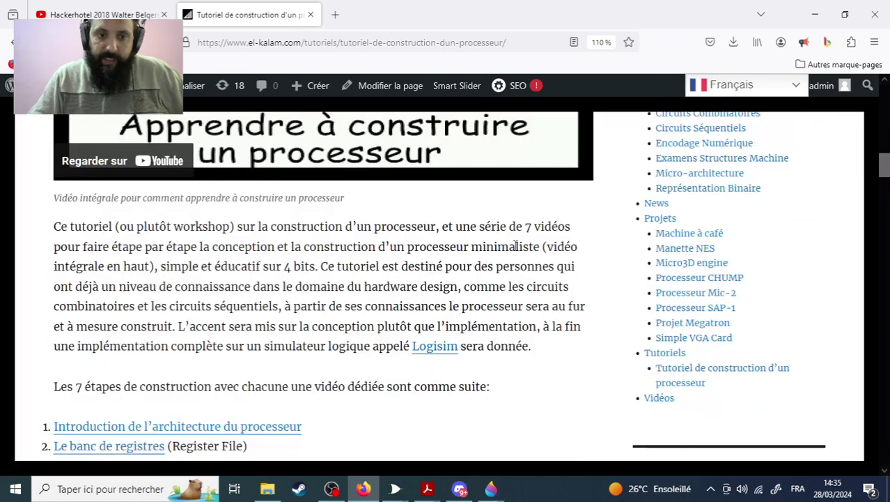
pyautogui.scroll(-9, 516, 248)
pyautogui.scroll(5, 516, 250)
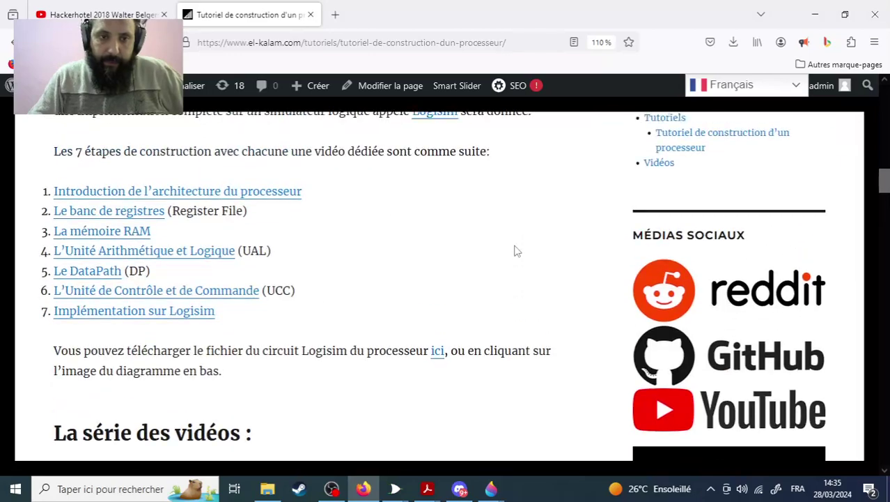
pyautogui.click(130, 238)
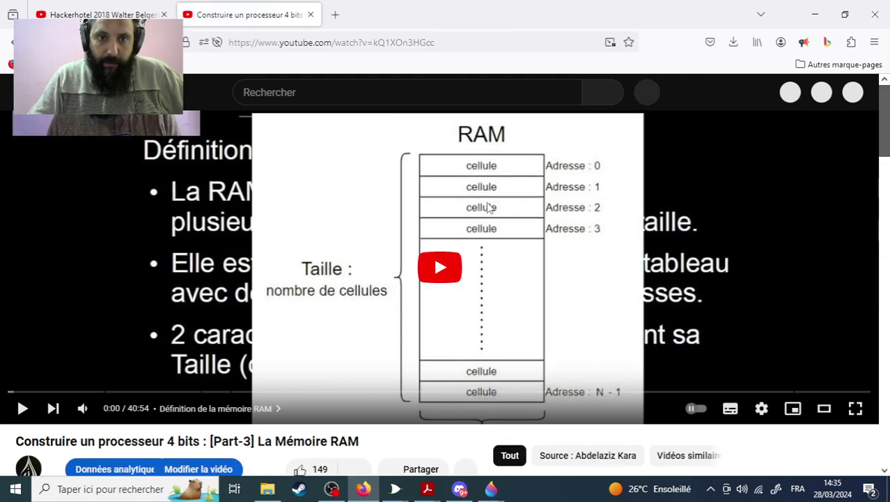
# Copy the RAM video's web address and send it in Discord's #général channel with the attached gigatron-hackerhotel.pdf.
pyautogui.click(447, 40)
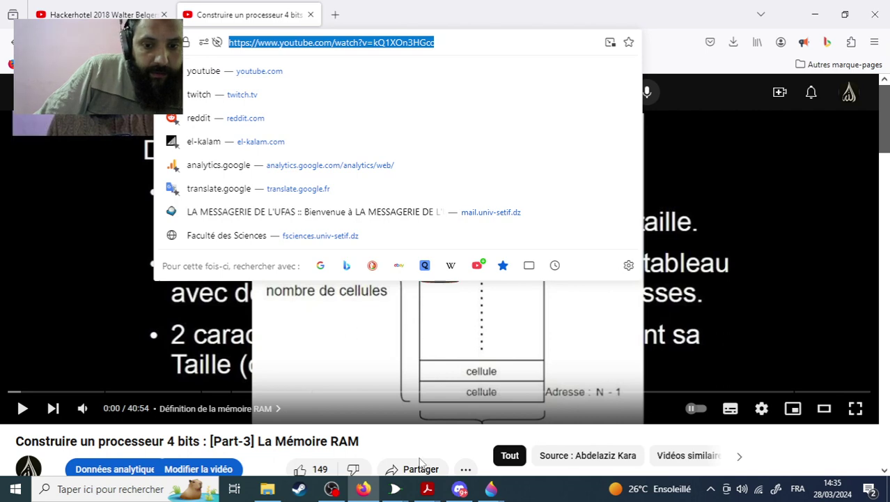
pyautogui.click(459, 489)
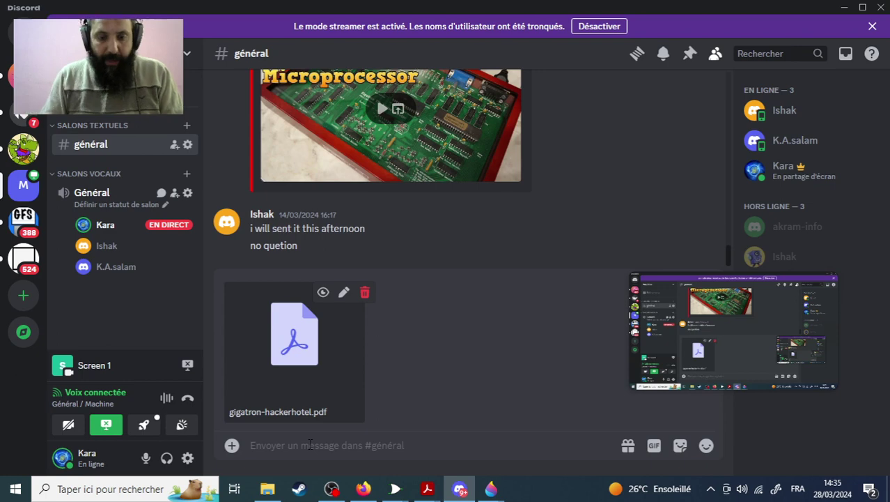
pyautogui.hotkey('ctrl', 'v')
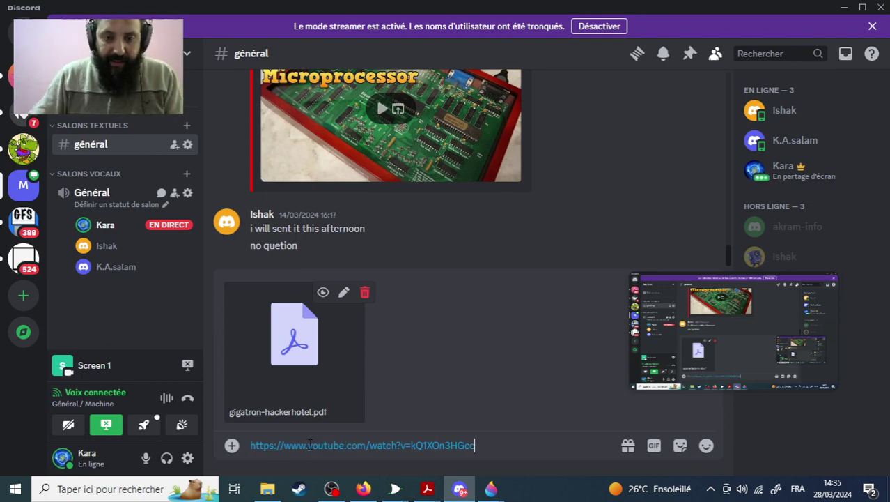
pyautogui.press('Return')
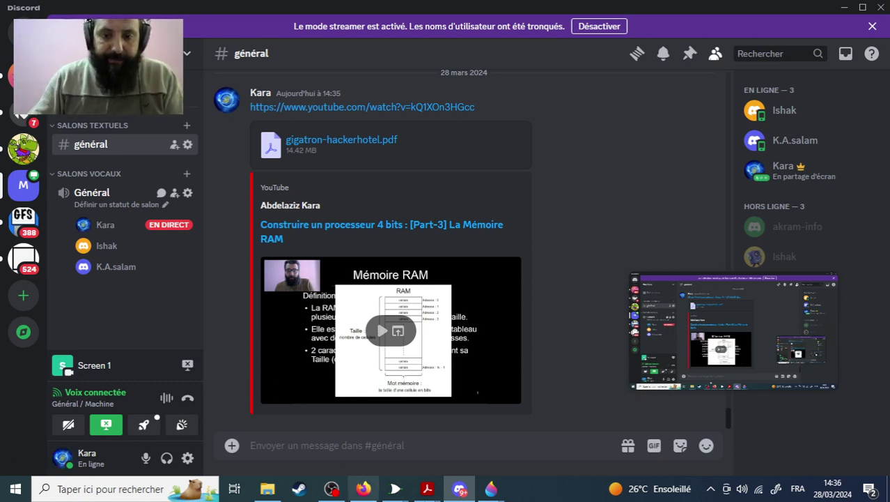
# Switch back to Paint 3D, write "6502" in the canvas's upper-left corner, correcting its last digit, and frame it with lines.
pyautogui.moveTo(492, 488)
pyautogui.click(561, 439)
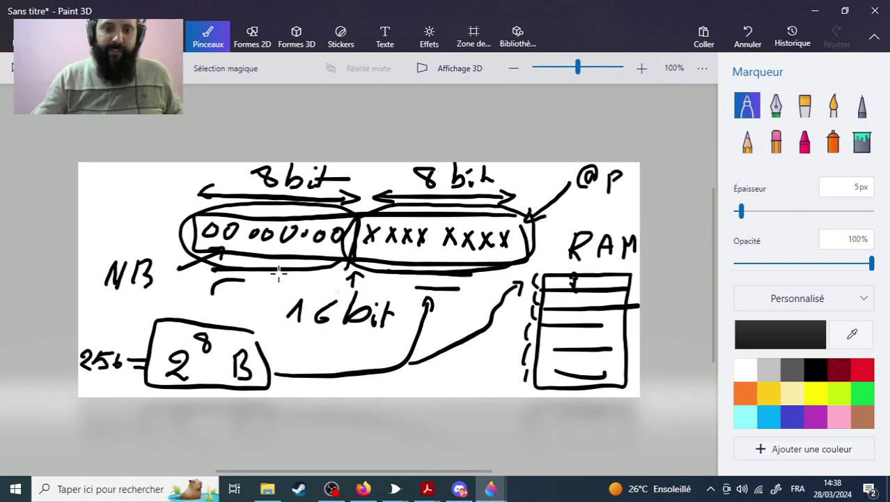
pyautogui.moveTo(98, 181)
pyautogui.mouseDown()
pyautogui.moveTo(81, 194)
pyautogui.moveTo(102, 200)
pyautogui.mouseUp()
pyautogui.moveTo(105, 182); pyautogui.dragTo(141, 192)
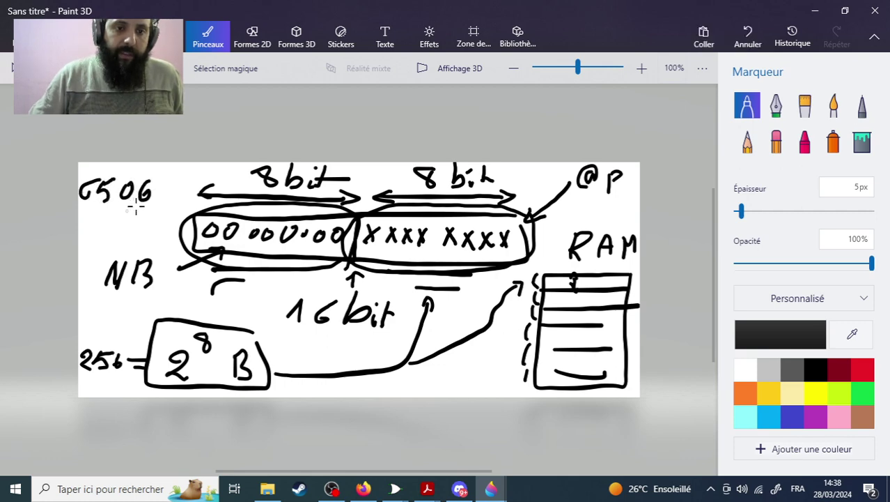
pyautogui.hotkey('ctrl', 'z')
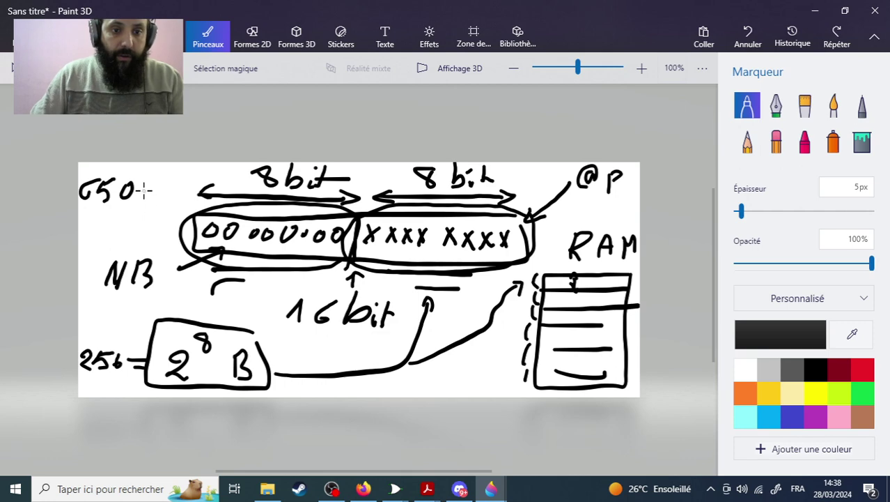
pyautogui.moveTo(138, 185); pyautogui.dragTo(153, 200)
pyautogui.moveTo(79, 220)
pyautogui.mouseDown()
pyautogui.moveTo(146, 220)
pyautogui.moveTo(159, 209)
pyautogui.moveTo(165, 174)
pyautogui.mouseUp()
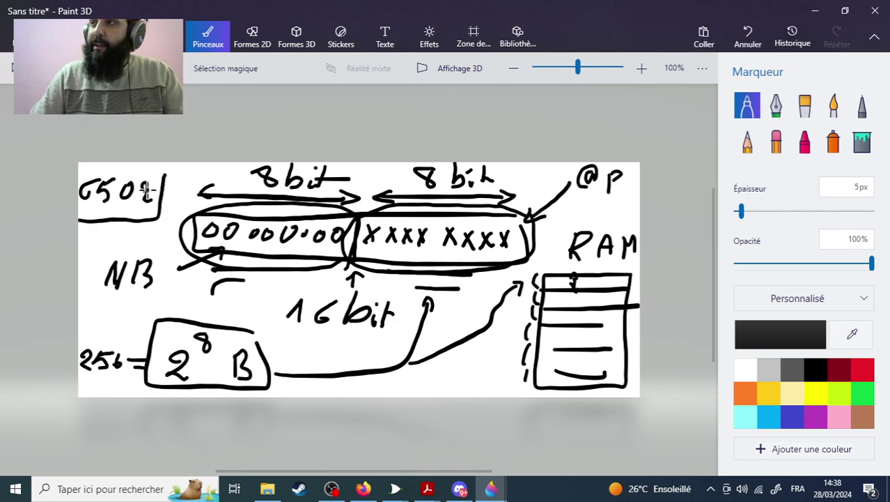
# Write "16M" on the canvas below the framed 6502.
pyautogui.moveTo(80, 247)
pyautogui.mouseDown()
pyautogui.moveTo(120, 246)
pyautogui.moveTo(131, 227)
pyautogui.moveTo(139, 246)
pyautogui.mouseUp()
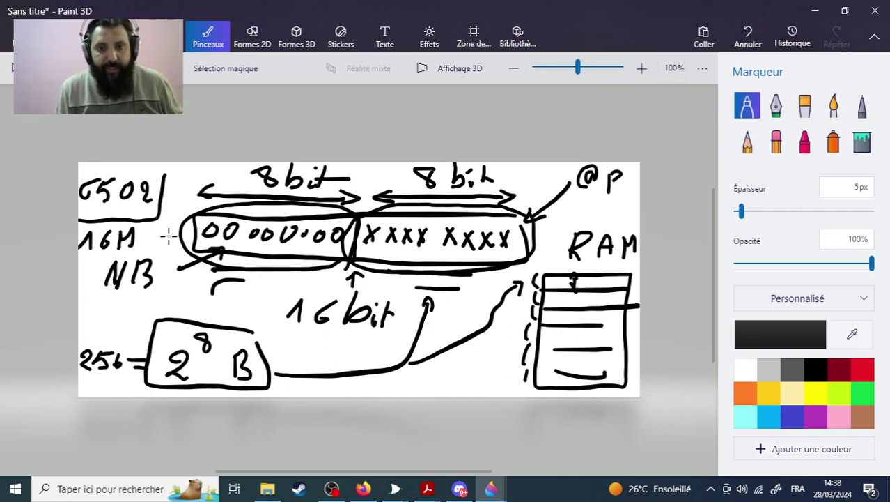
# Undo the recent strokes back through the 16M, 6502, @P and NB notes and the ovals around both address bytes.
pyautogui.hotkey('ctrl', 'z')
pyautogui.hotkey('ctrl', 'z')
pyautogui.hotkey('ctrl', 'z')
pyautogui.hotkey('ctrl', 'z')
pyautogui.hotkey('ctrl', 'z')
pyautogui.hotkey('ctrl', 'z')
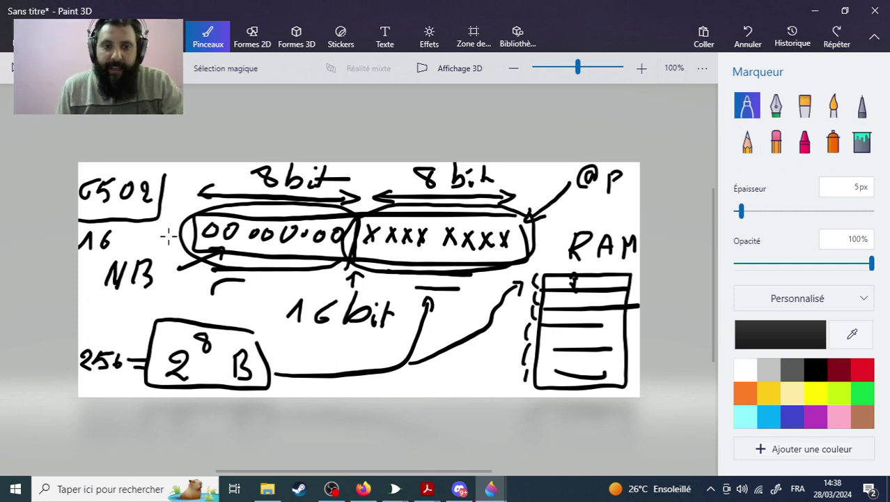
pyautogui.hotkey('ctrl', 'z')
pyautogui.hotkey('ctrl', 'z')
pyautogui.hotkey('ctrl', 'z')
pyautogui.hotkey('ctrl', 'z')
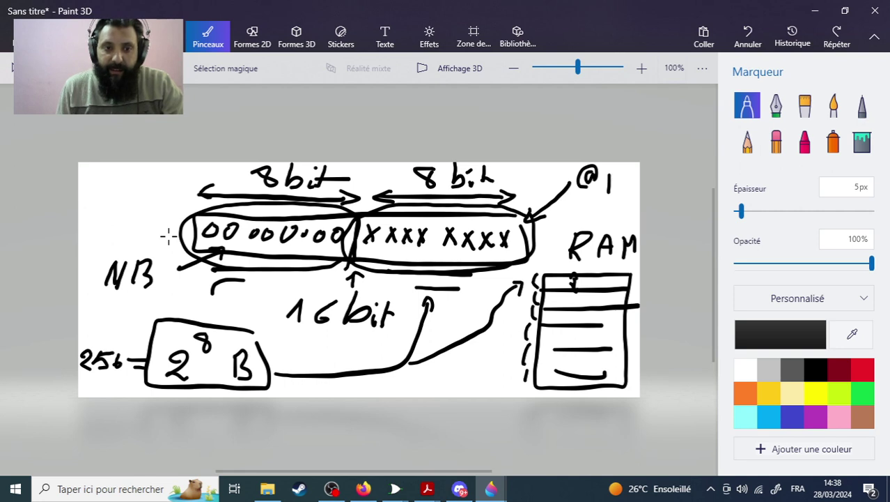
pyautogui.hotkey('ctrl', 'z')
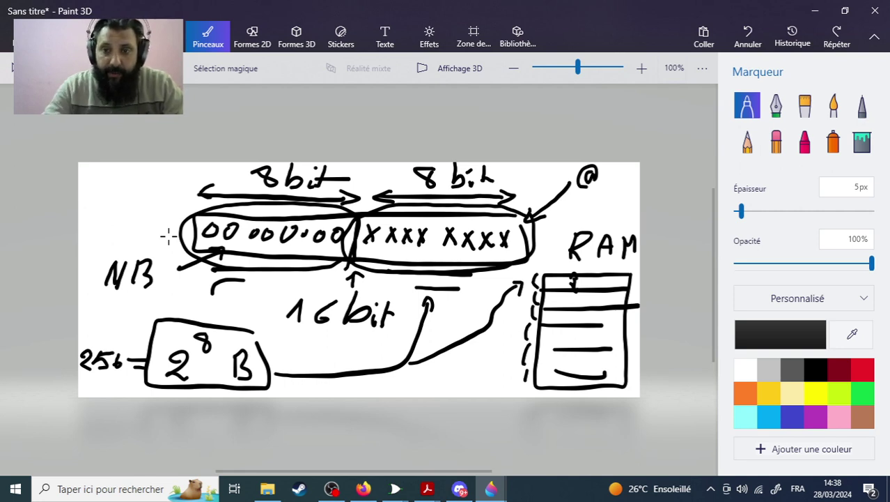
pyautogui.hotkey('ctrl', 'z')
pyautogui.hotkey('ctrl', 'z')
pyautogui.hotkey('ctrl', 'z')
pyautogui.hotkey('ctrl', 'z')
pyautogui.hotkey('ctrl', 'z')
pyautogui.hotkey('ctrl', 'z')
pyautogui.hotkey('ctrl', 'z')
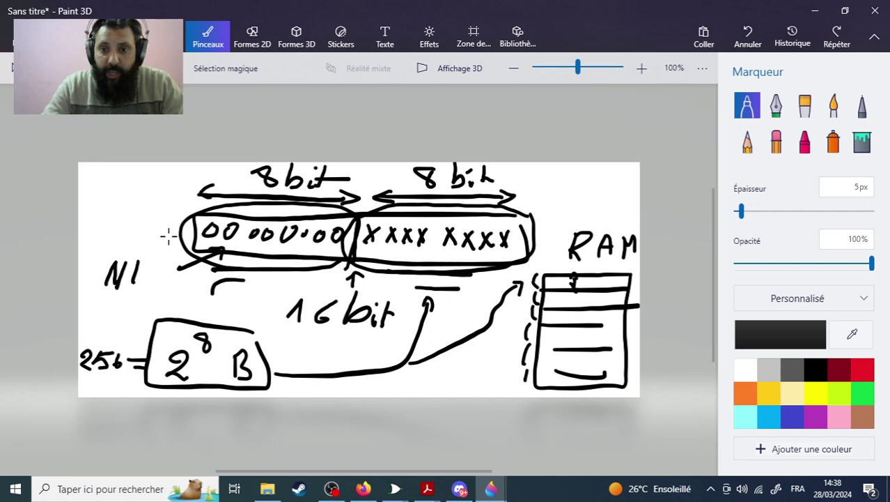
pyautogui.hotkey('ctrl', 'z')
pyautogui.hotkey('ctrl', 'z')
pyautogui.hotkey('ctrl', 'z')
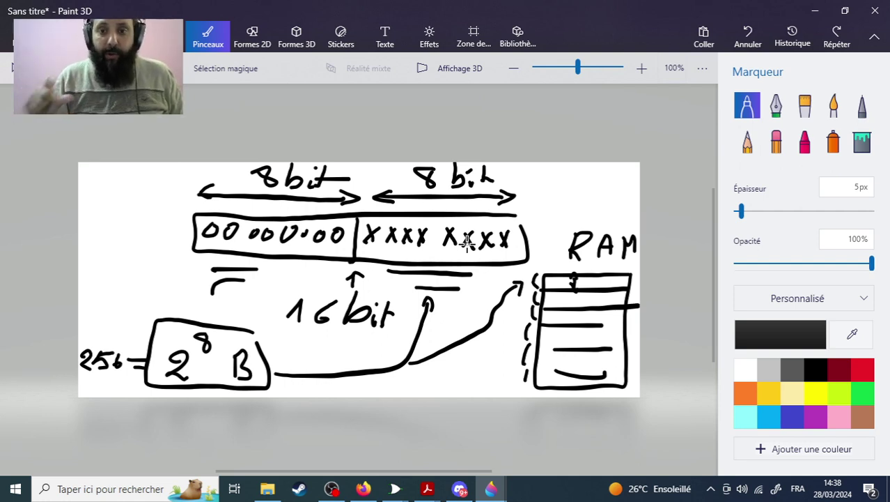
# Write "Zero Page" in the empty area beside the address's high byte.
pyautogui.moveTo(82, 186)
pyautogui.mouseDown()
pyautogui.moveTo(99, 205)
pyautogui.moveTo(118, 207)
pyautogui.moveTo(116, 196)
pyautogui.moveTo(135, 205)
pyautogui.moveTo(158, 190)
pyautogui.mouseUp()
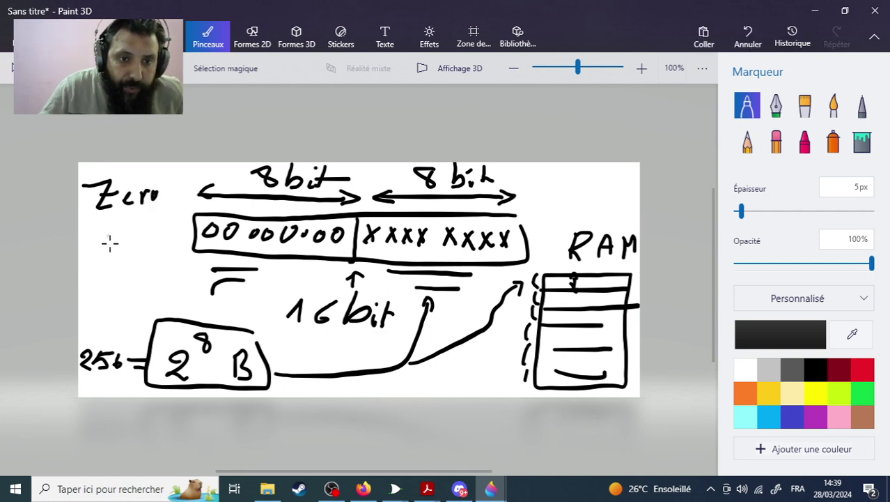
pyautogui.moveTo(110, 234)
pyautogui.mouseDown()
pyautogui.moveTo(131, 269)
pyautogui.moveTo(145, 262)
pyautogui.moveTo(137, 279)
pyautogui.moveTo(171, 244)
pyautogui.mouseUp()
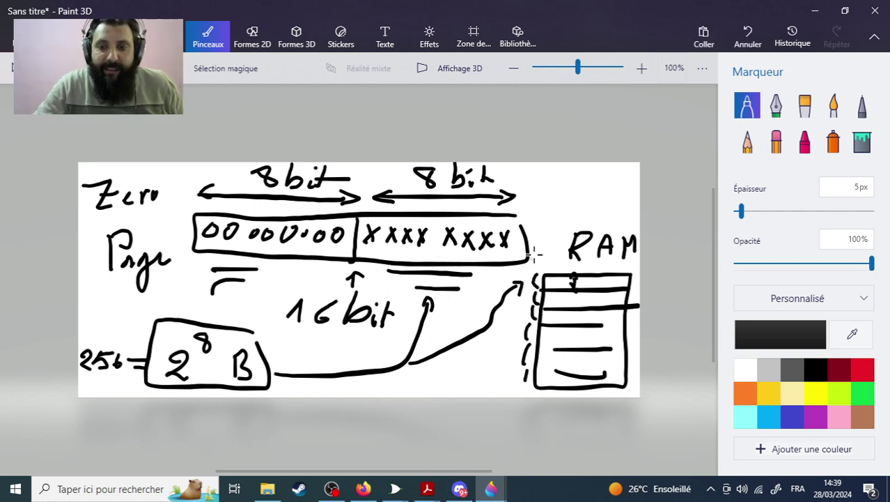
# Mark the RAM's first row with an arrow labelled 0 and an outline, and underline the address's high byte.
pyautogui.moveTo(546, 221)
pyautogui.mouseDown()
pyautogui.moveTo(562, 278)
pyautogui.moveTo(577, 277)
pyautogui.mouseUp()
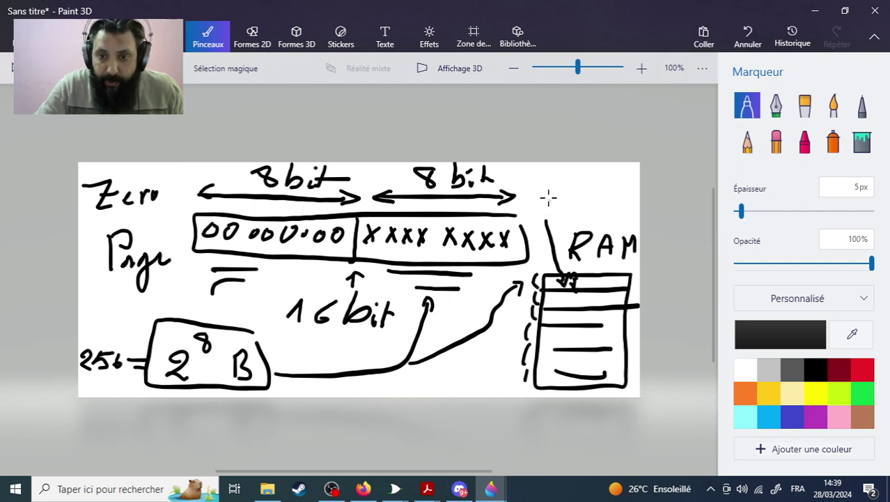
pyautogui.moveTo(552, 191)
pyautogui.mouseDown()
pyautogui.moveTo(544, 207)
pyautogui.moveTo(550, 191)
pyautogui.mouseUp()
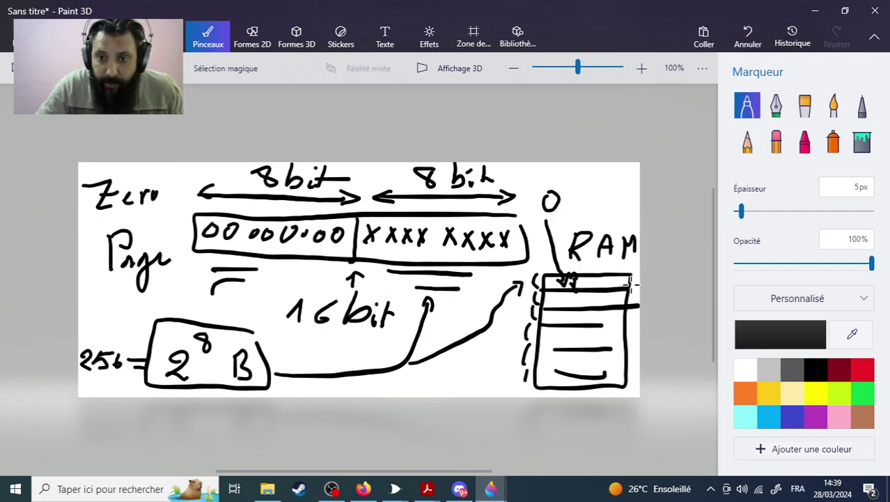
pyautogui.moveTo(635, 273)
pyautogui.mouseDown()
pyautogui.moveTo(546, 271)
pyautogui.moveTo(538, 284)
pyautogui.moveTo(542, 294)
pyautogui.moveTo(636, 273)
pyautogui.mouseUp()
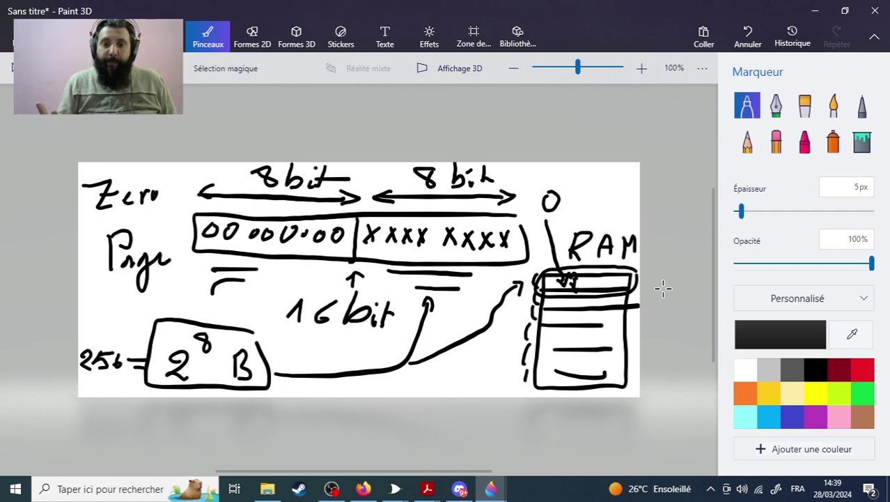
pyautogui.moveTo(324, 262)
pyautogui.mouseDown()
pyautogui.moveTo(207, 262)
pyautogui.moveTo(314, 269)
pyautogui.moveTo(213, 270)
pyautogui.mouseUp()
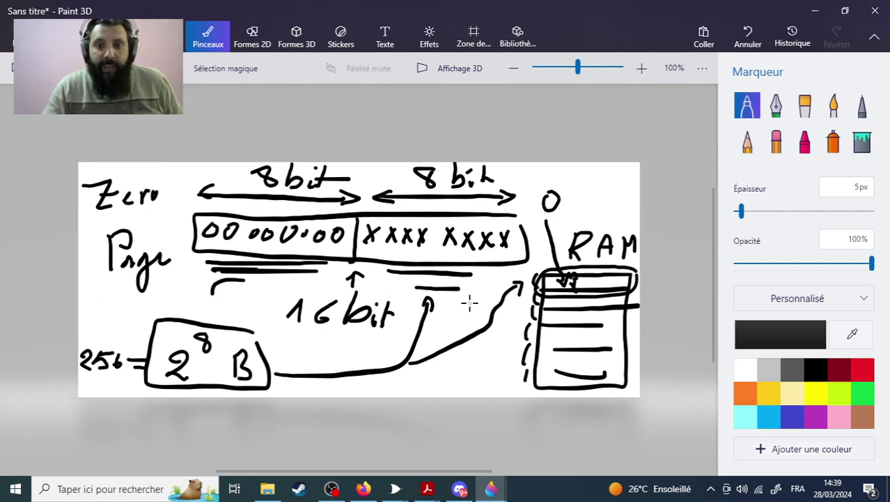
# Erase the last two bits of the address's high byte and rewrite them as 01 with the marker.
pyautogui.click(777, 141)
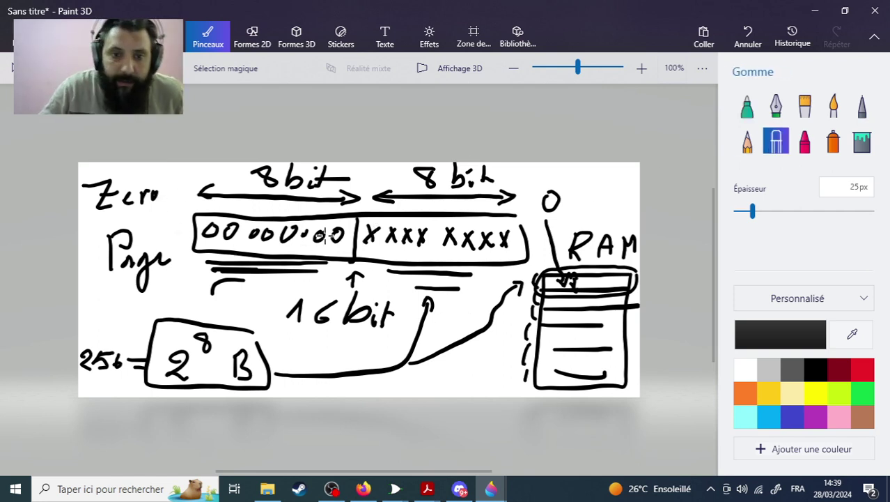
pyautogui.moveTo(322, 235)
pyautogui.mouseDown()
pyautogui.moveTo(340, 234)
pyautogui.moveTo(341, 244)
pyautogui.mouseUp()
pyautogui.click(746, 105)
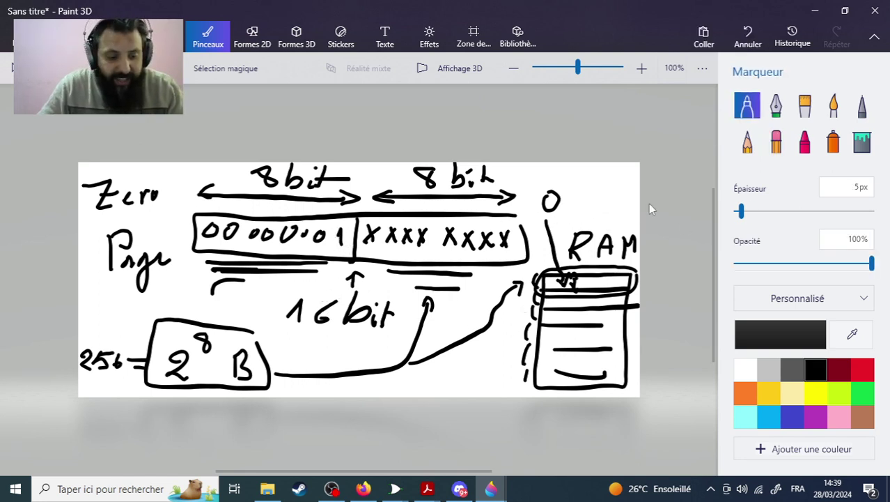
# Undo the strokes back through the rewritten bits, high-byte underlines, RAM row markings and the word "Page".
pyautogui.hotkey('ctrl', 'z')
pyautogui.hotkey('ctrl', 'z')
pyautogui.hotkey('ctrl', 'z')
pyautogui.hotkey('ctrl', 'z')
pyautogui.hotkey('ctrl', 'z')
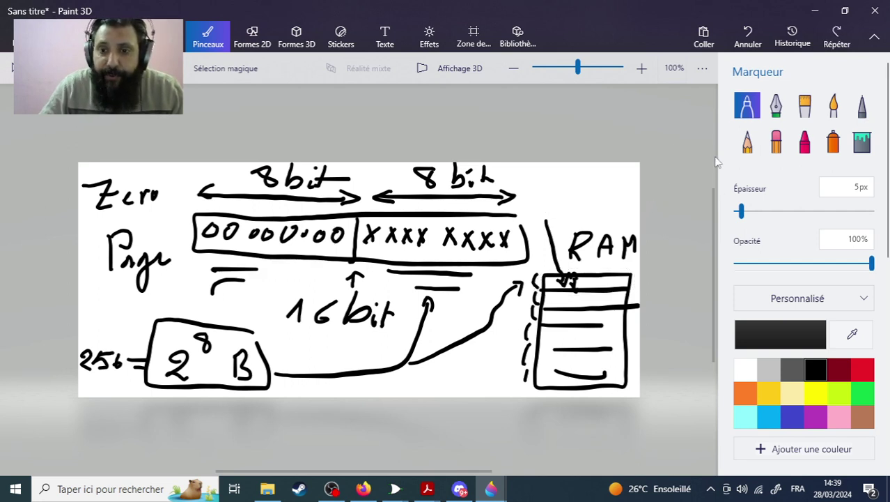
pyautogui.hotkey('ctrl', 'z')
pyautogui.hotkey('ctrl', 'z')
pyautogui.hotkey('ctrl', 'z')
pyautogui.hotkey('ctrl', 'z')
pyautogui.hotkey('ctrl', 'z')
pyautogui.hotkey('ctrl', 'z')
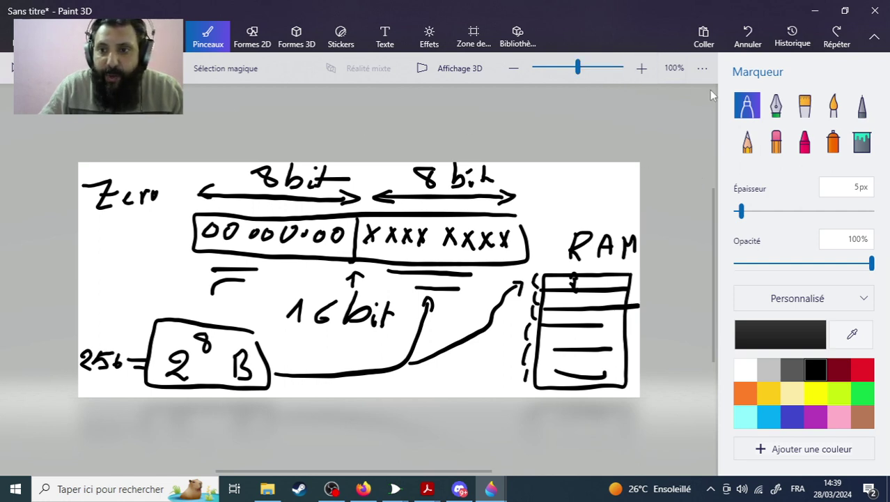
# Draw arrows to successive lower RAM rows, overwriting a high-byte zero with a 1 to illustrate other pages.
pyautogui.moveTo(554, 303)
pyautogui.mouseDown()
pyautogui.moveTo(488, 377)
pyautogui.moveTo(566, 295)
pyautogui.moveTo(574, 311)
pyautogui.mouseUp()
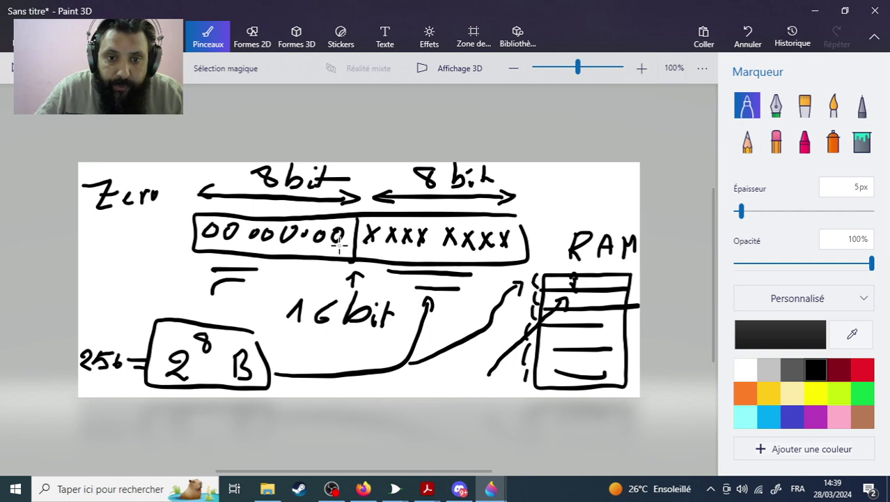
pyautogui.moveTo(340, 234)
pyautogui.mouseDown()
pyautogui.moveTo(332, 240)
pyautogui.moveTo(341, 245)
pyautogui.mouseUp()
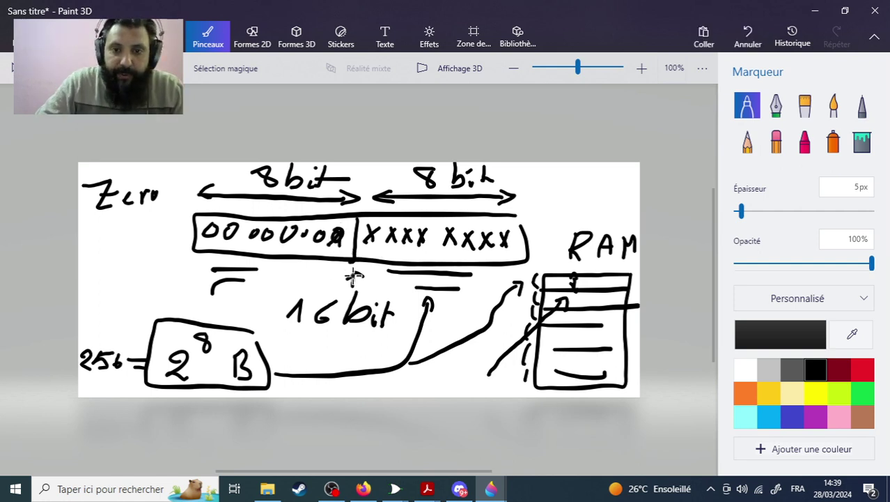
pyautogui.hotkey('ctrl', 'z')
pyautogui.moveTo(315, 245); pyautogui.dragTo(317, 225)
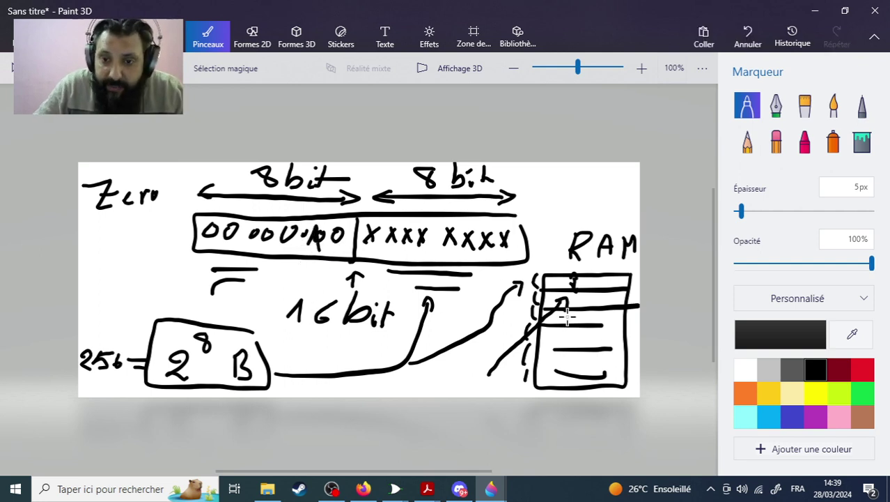
pyautogui.moveTo(567, 317); pyautogui.dragTo(503, 376)
pyautogui.moveTo(580, 305); pyautogui.dragTo(486, 395)
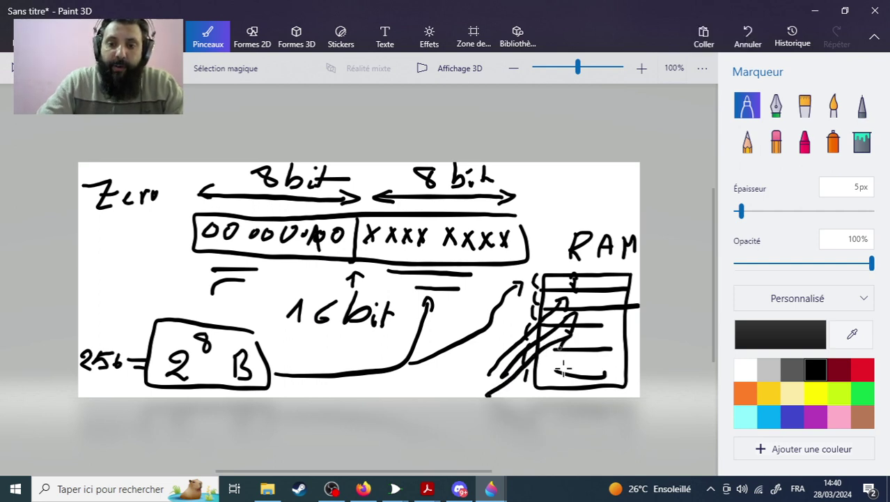
pyautogui.moveTo(581, 357)
pyautogui.mouseDown()
pyautogui.moveTo(519, 396)
pyautogui.moveTo(560, 385)
pyautogui.mouseUp()
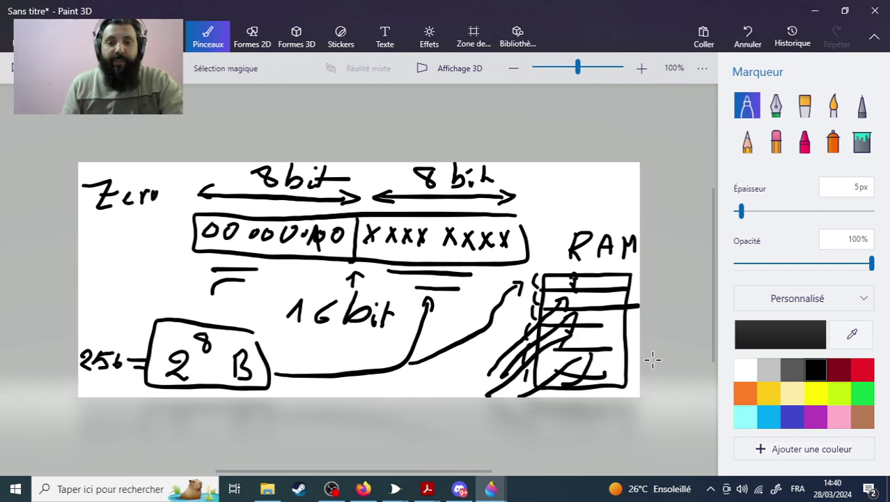
# Undo the RAM row arrows and overwritten bit, the word "Zero" and the last digit of 256.
pyautogui.hotkey('ctrl', 'z')
pyautogui.hotkey('ctrl', 'z')
pyautogui.hotkey('ctrl', 'z')
pyautogui.hotkey('ctrl', 'z')
pyautogui.hotkey('ctrl', 'z')
pyautogui.hotkey('ctrl', 'z')
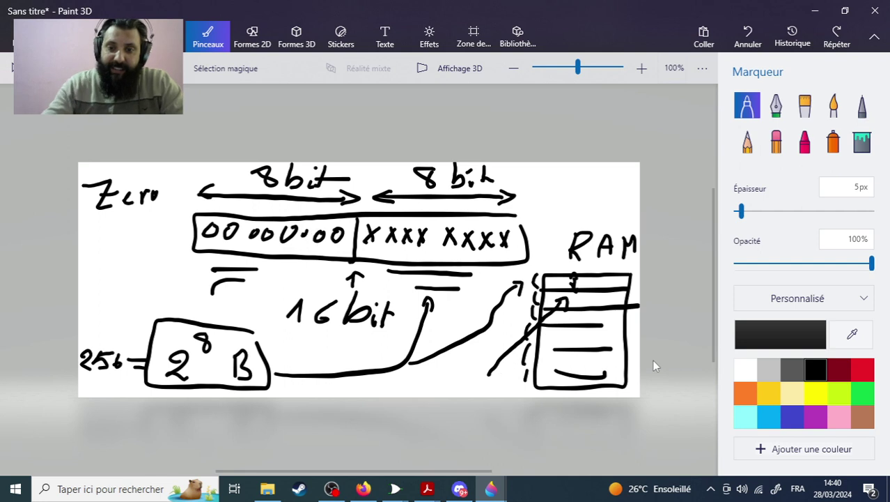
pyautogui.hotkey('ctrl', 'z')
pyautogui.hotkey('ctrl', 'z')
pyautogui.hotkey('ctrl', 'z')
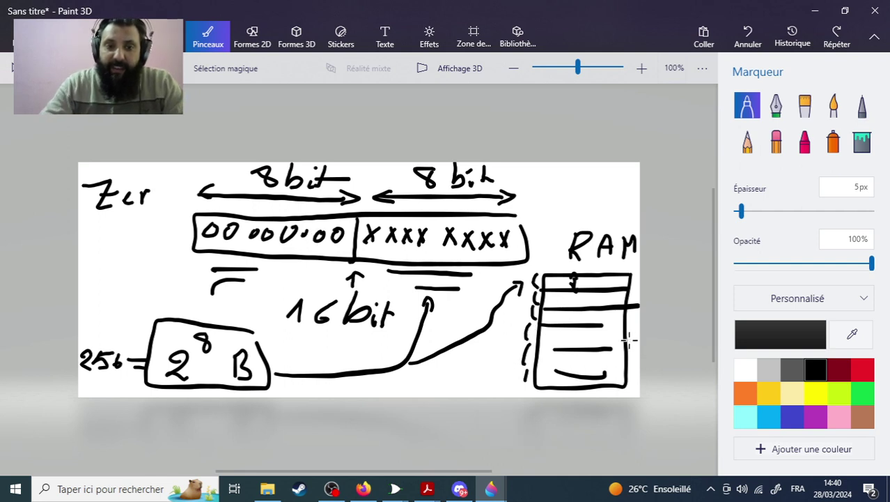
pyautogui.hotkey('ctrl', 'z')
pyautogui.hotkey('ctrl', 'z')
pyautogui.hotkey('ctrl', 'z')
pyautogui.hotkey('ctrl', 'z')
pyautogui.hotkey('ctrl', 'z')
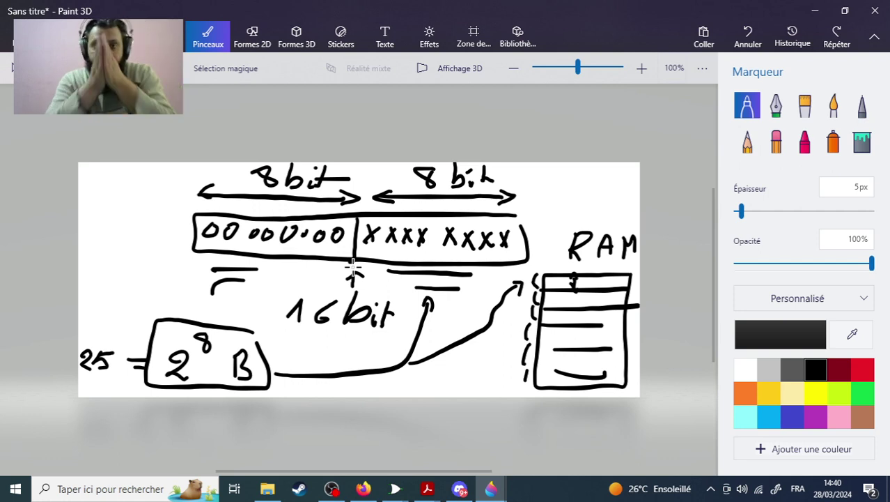
# Draw a double-headed arrow under the address's high byte and write "NP" beside that byte.
pyautogui.moveTo(334, 265); pyautogui.dragTo(198, 271)
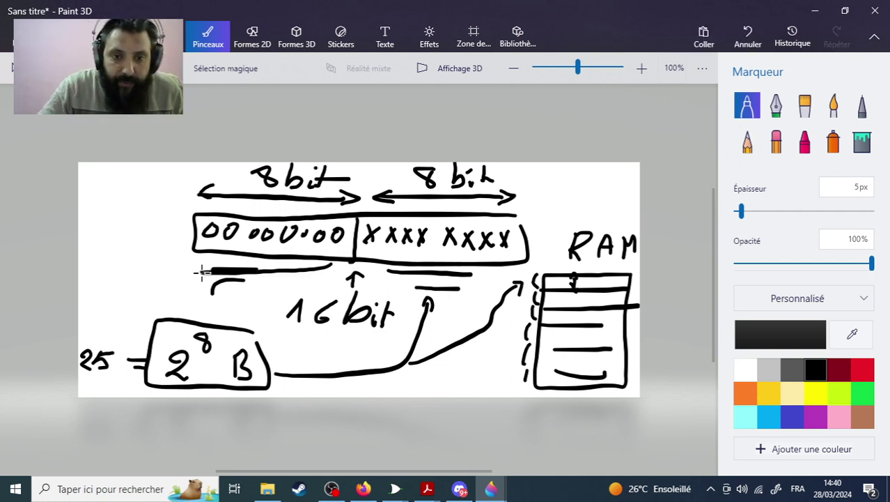
pyautogui.moveTo(318, 261); pyautogui.dragTo(322, 279)
pyautogui.moveTo(206, 264); pyautogui.dragTo(210, 275)
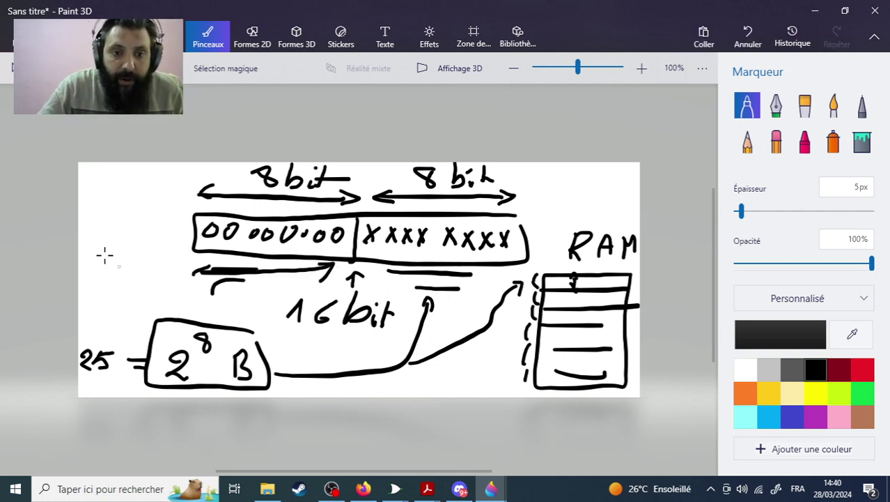
pyautogui.moveTo(98, 226)
pyautogui.mouseDown()
pyautogui.moveTo(91, 254)
pyautogui.moveTo(94, 226)
pyautogui.moveTo(108, 245)
pyautogui.moveTo(127, 244)
pyautogui.moveTo(131, 231)
pyautogui.moveTo(131, 254)
pyautogui.mouseUp()
pyautogui.moveTo(131, 226); pyautogui.dragTo(134, 244)
# Draw a pointer at the end of the low byte with a circled "@P" label, and undo the label.
pyautogui.moveTo(516, 223); pyautogui.dragTo(548, 195)
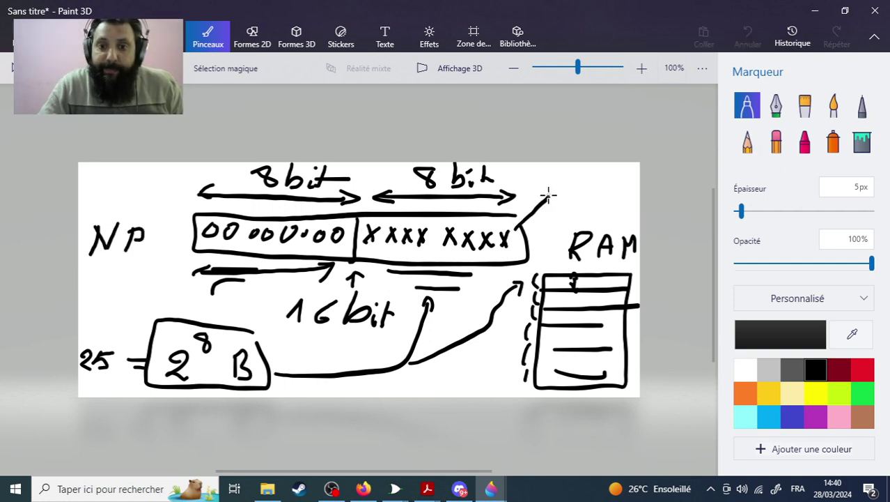
pyautogui.moveTo(513, 225); pyautogui.dragTo(528, 230)
pyautogui.moveTo(582, 179)
pyautogui.mouseDown()
pyautogui.moveTo(576, 189)
pyautogui.moveTo(563, 180)
pyautogui.moveTo(596, 202)
pyautogui.moveTo(600, 186)
pyautogui.mouseUp()
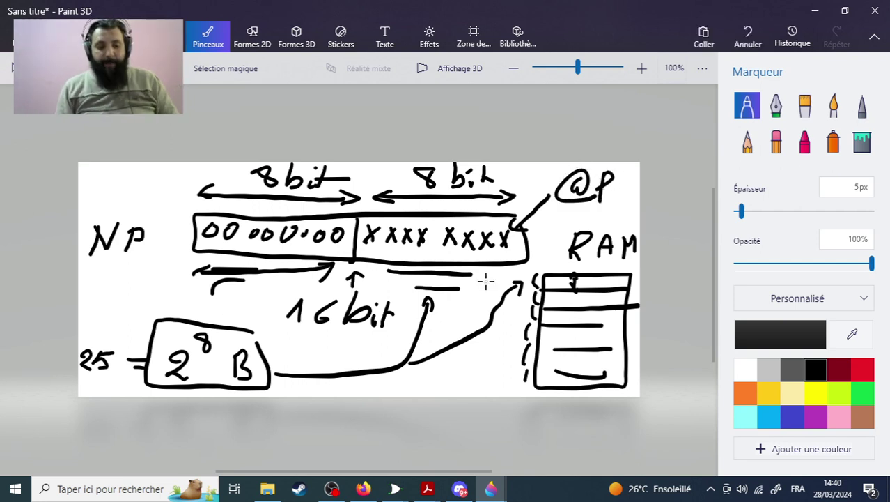
pyautogui.hotkey('ctrl', 'z')
pyautogui.hotkey('ctrl', 'z')
pyautogui.hotkey('ctrl', 'z')
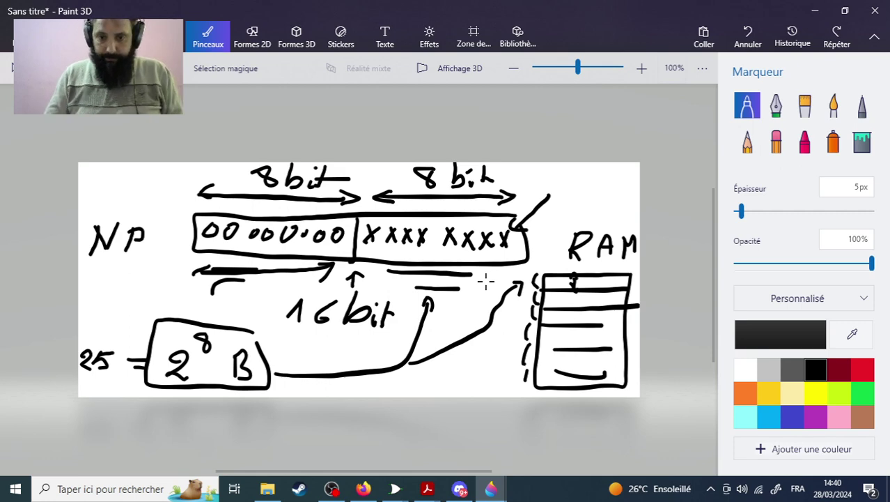
# Check Discord's #général channel and return to the untitled Paint 3D drawing.
pyautogui.click(460, 489)
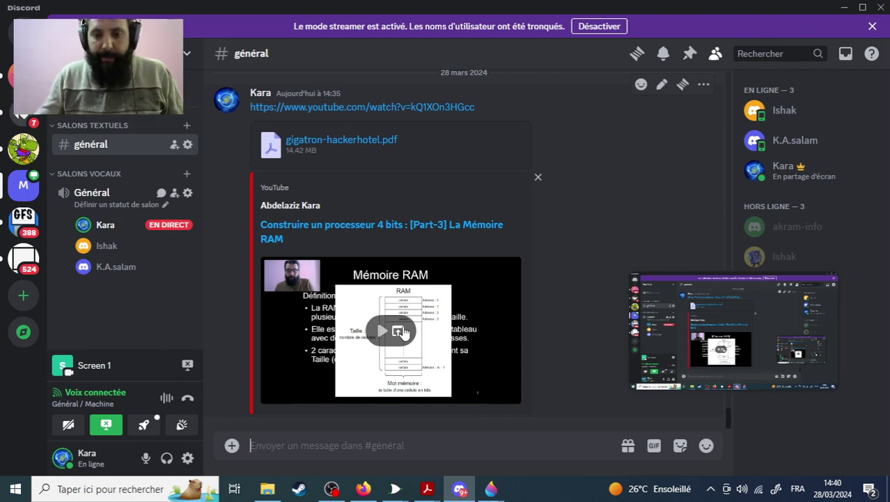
pyautogui.moveTo(491, 487)
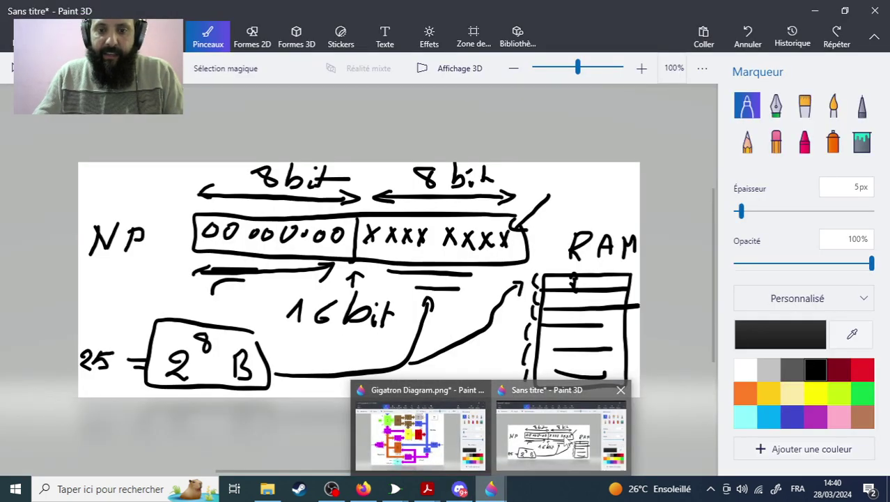
pyautogui.click(565, 439)
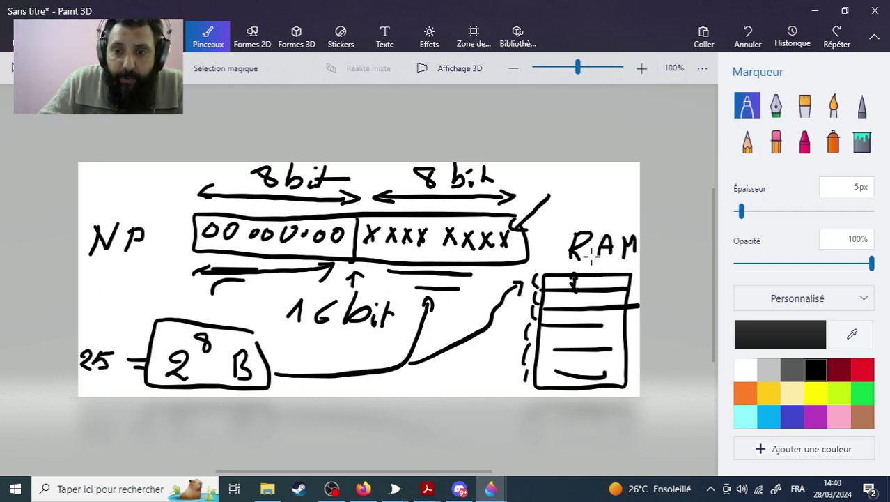
# Undo the pointer drawn at the end of the address's low byte.
pyautogui.hotkey('ctrl', 'z')
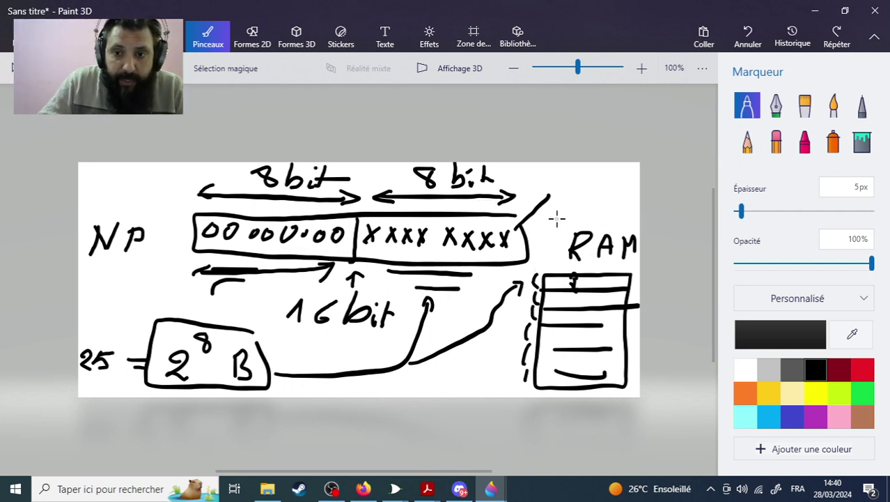
pyautogui.hotkey('ctrl', 'z')
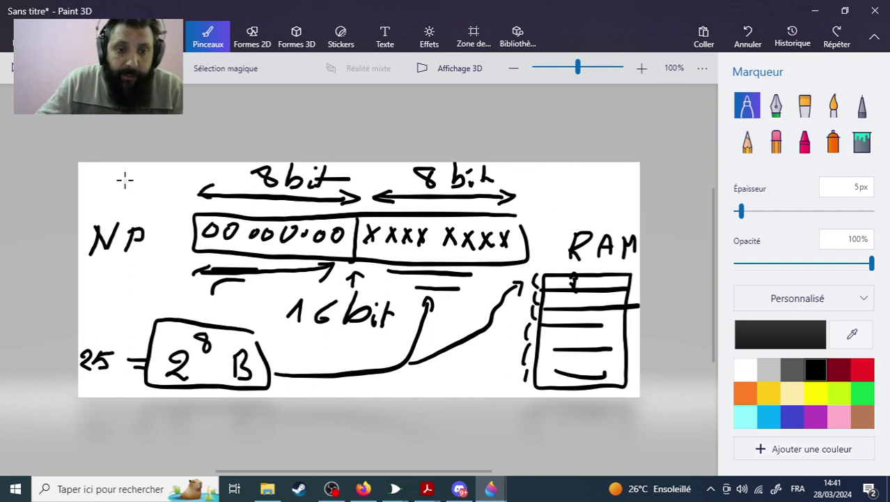
# Write "D X" above the "NP" label and mark both letters and the RAM's first row with arrows, adding a line beside the rows.
pyautogui.moveTo(118, 174); pyautogui.dragTo(119, 195)
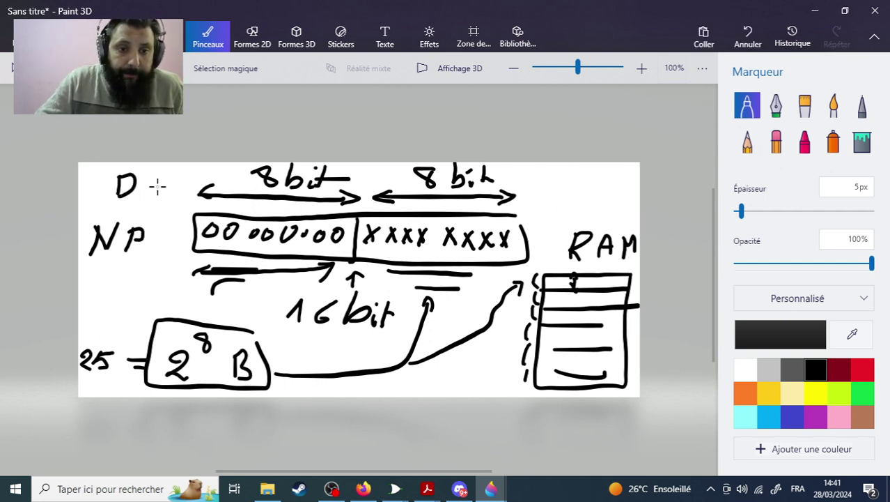
pyautogui.moveTo(156, 175)
pyautogui.mouseDown()
pyautogui.moveTo(168, 198)
pyautogui.moveTo(156, 198)
pyautogui.mouseUp()
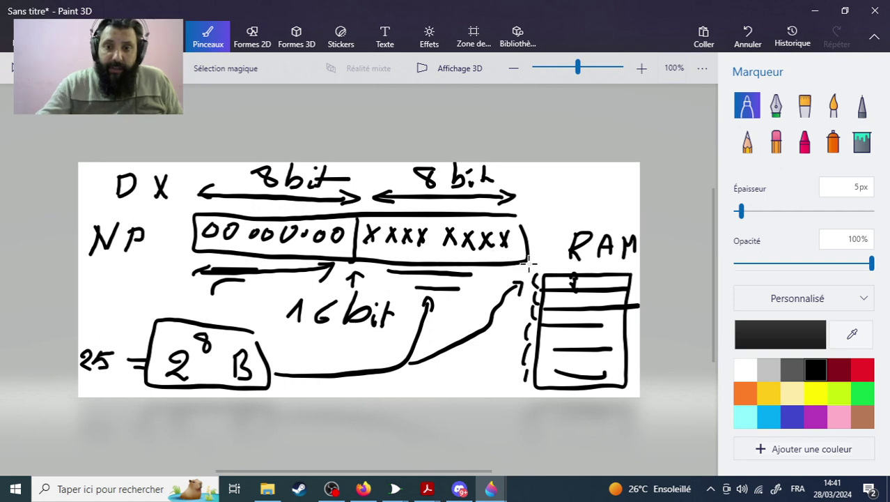
pyautogui.moveTo(545, 236)
pyautogui.mouseDown()
pyautogui.moveTo(544, 292)
pyautogui.moveTo(541, 279)
pyautogui.moveTo(550, 274)
pyautogui.moveTo(570, 284)
pyautogui.mouseUp()
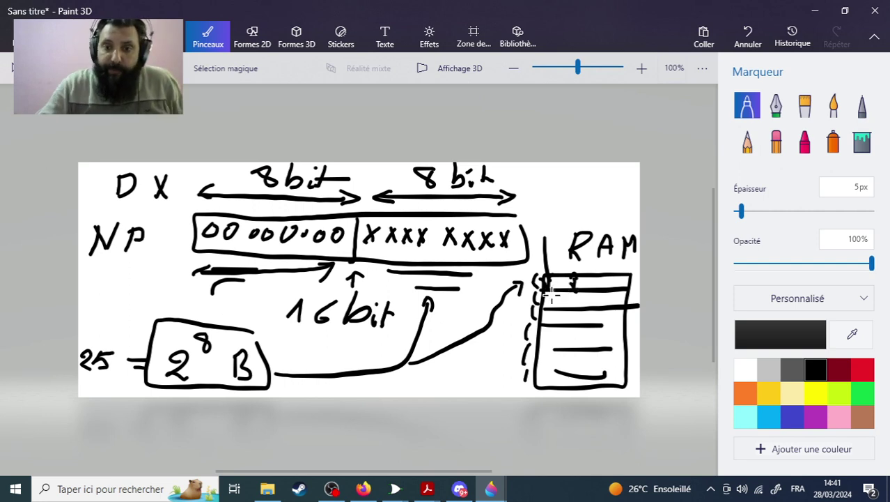
pyautogui.moveTo(523, 289); pyautogui.dragTo(508, 375)
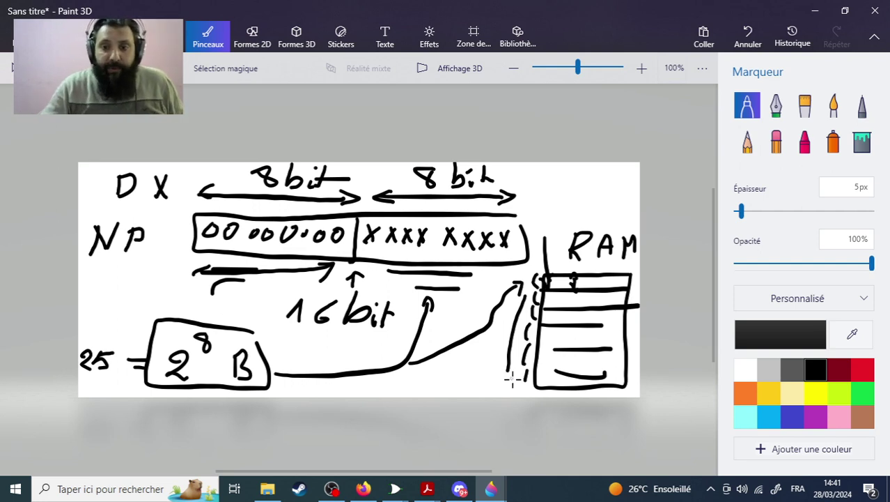
pyautogui.moveTo(557, 237)
pyautogui.mouseDown()
pyautogui.moveTo(550, 283)
pyautogui.moveTo(577, 279)
pyautogui.mouseUp()
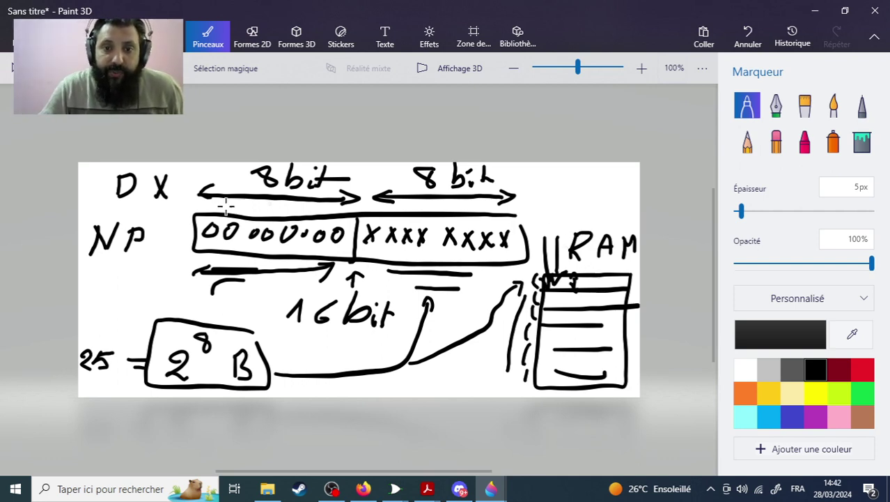
pyautogui.moveTo(108, 187)
pyautogui.mouseDown()
pyautogui.moveTo(95, 202)
pyautogui.moveTo(114, 180)
pyautogui.moveTo(159, 221)
pyautogui.moveTo(155, 208)
pyautogui.moveTo(163, 208)
pyautogui.mouseUp()
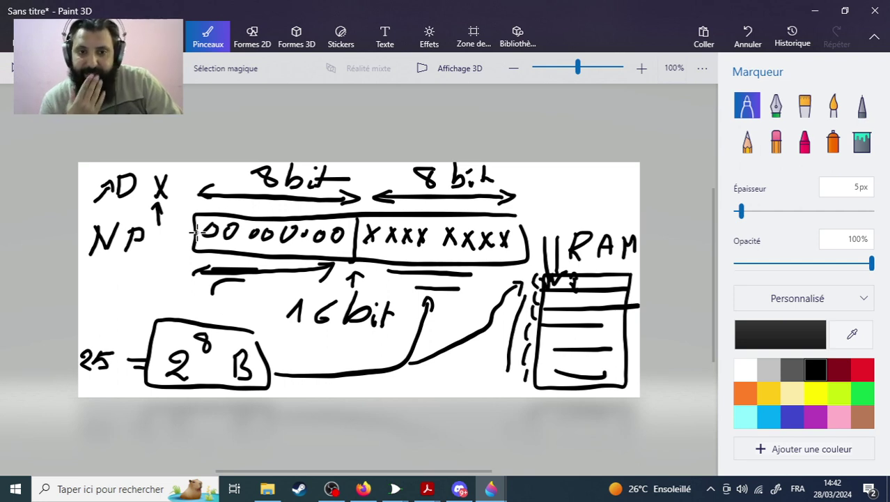
# Undo the RAM arrows and side line, the letter arrows and the "D X" label.
pyautogui.hotkey('ctrl', 'z')
pyautogui.hotkey('ctrl', 'z')
pyautogui.hotkey('ctrl', 'z')
pyautogui.hotkey('ctrl', 'z')
pyautogui.hotkey('ctrl', 'z')
pyautogui.hotkey('ctrl', 'z')
pyautogui.hotkey('ctrl', 'z')
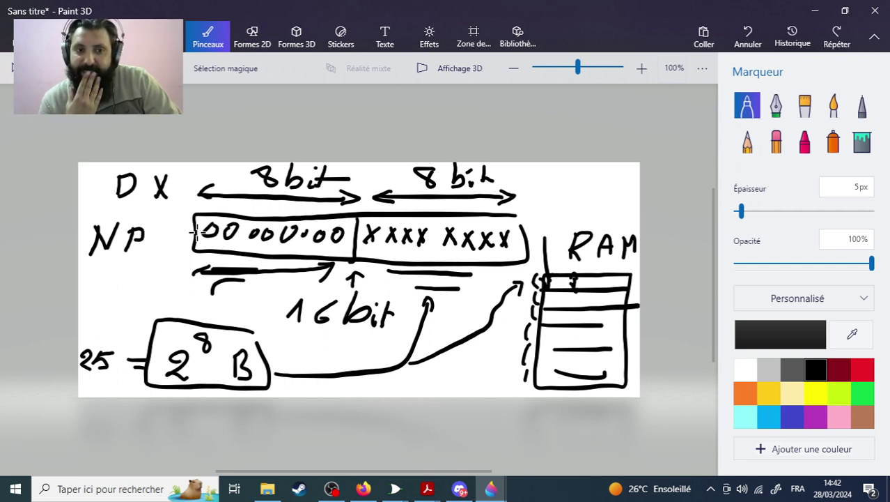
pyautogui.hotkey('ctrl', 'z')
pyautogui.hotkey('ctrl', 'z')
pyautogui.hotkey('ctrl', 'z')
pyautogui.hotkey('ctrl', 'z')
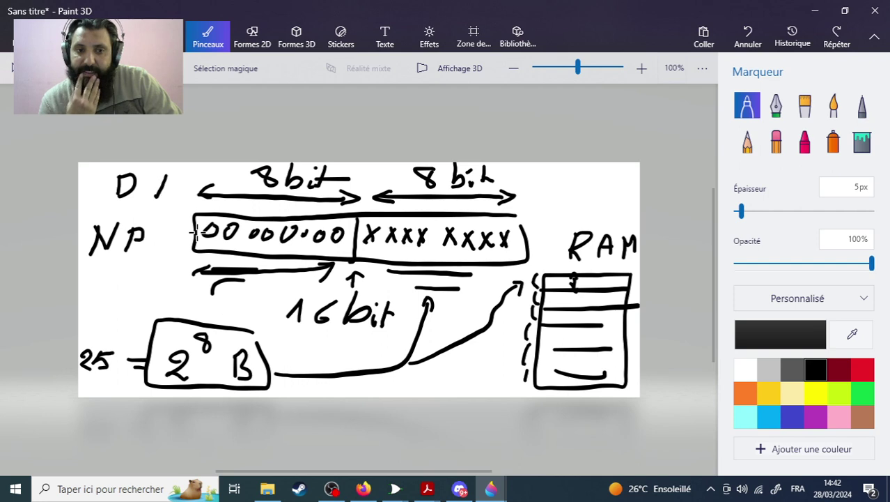
pyautogui.hotkey('ctrl', 'z')
pyautogui.hotkey('ctrl', 'z')
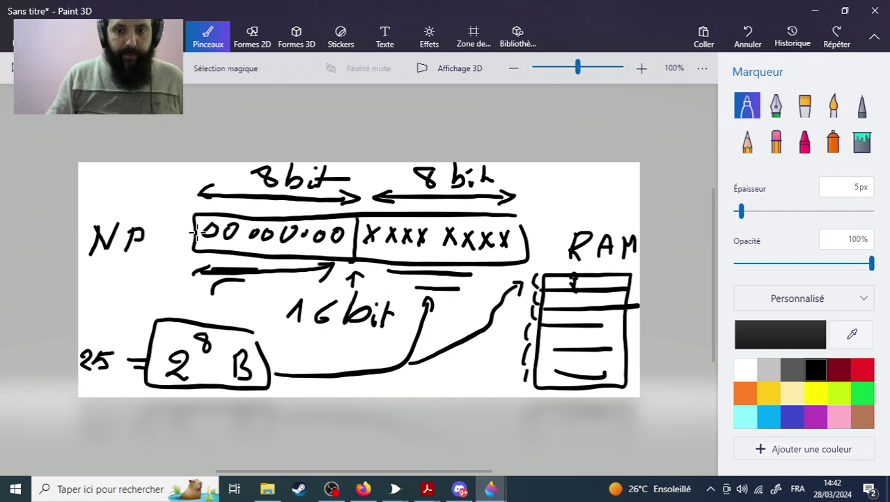
# Switch to gigatron-hackerhotel.pdf and point out the YD and YX modes in the address mode table.
pyautogui.moveTo(428, 489)
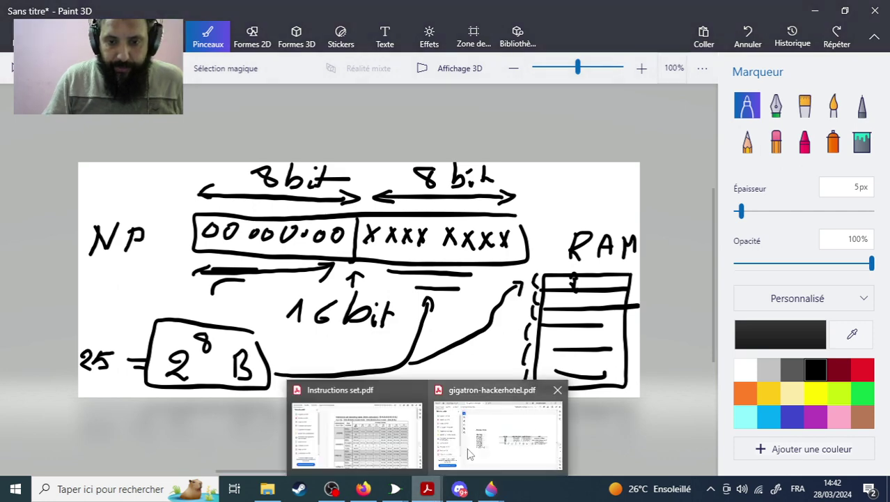
pyautogui.click(499, 446)
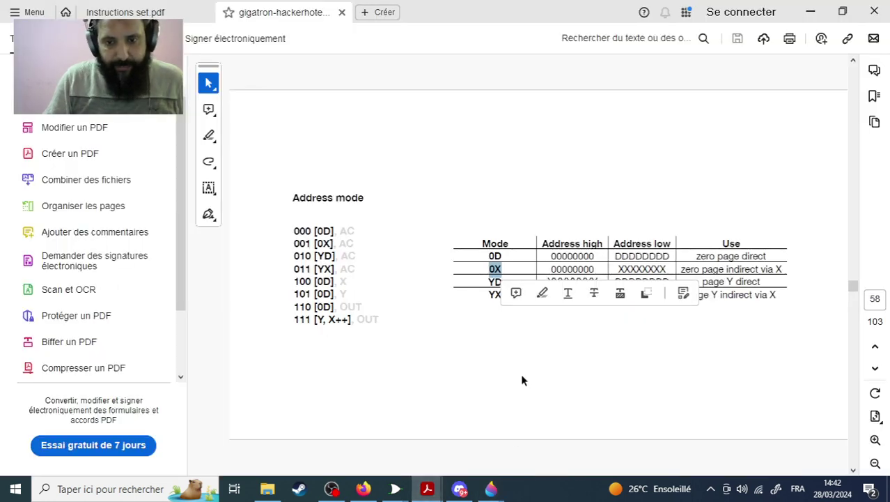
pyautogui.doubleClick(499, 281)
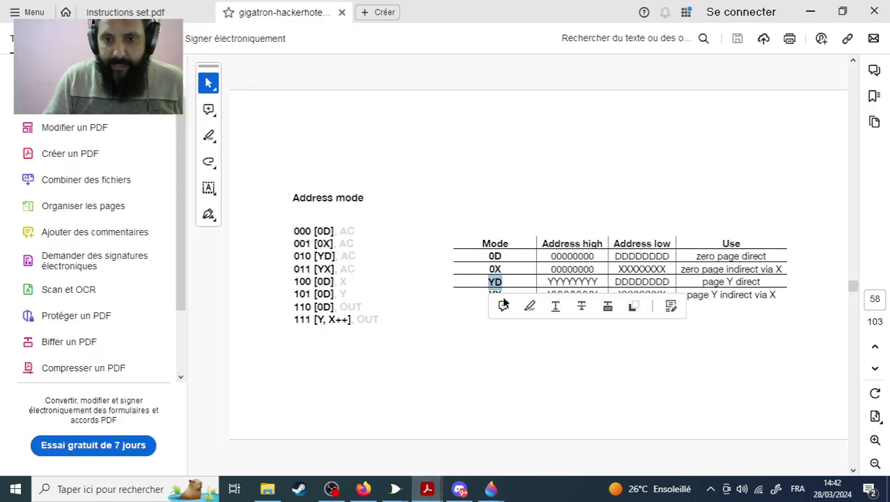
pyautogui.click(507, 296)
pyautogui.moveTo(502, 281); pyautogui.dragTo(487, 296)
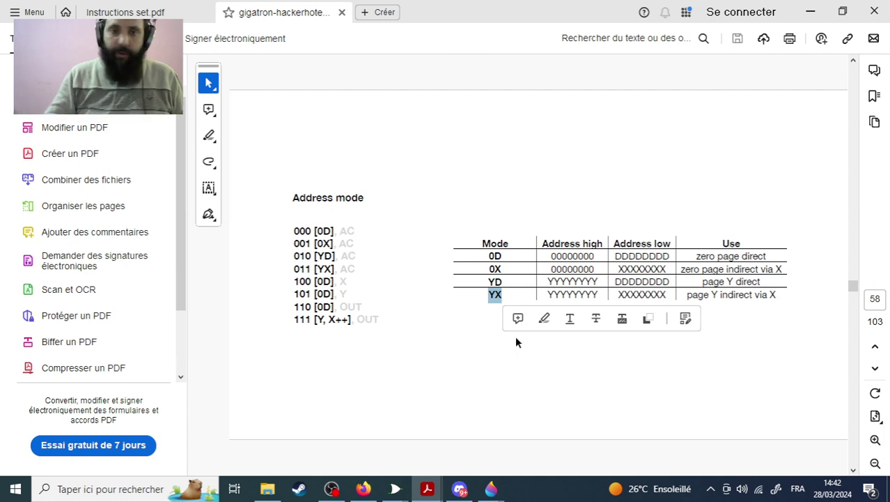
# Return to the untitled Paint 3D drawing and draw a downward arrow alongside the RAM rows.
pyautogui.moveTo(493, 495)
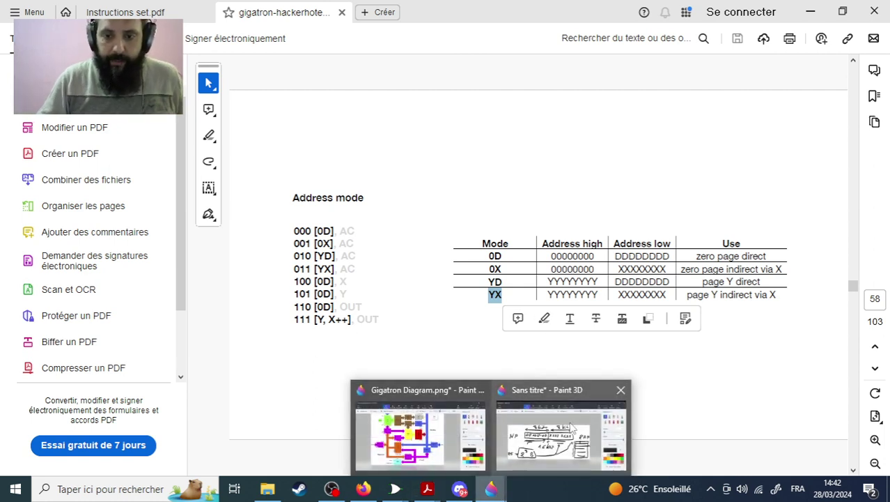
pyautogui.click(583, 437)
pyautogui.moveTo(515, 303)
pyautogui.mouseDown()
pyautogui.moveTo(507, 368)
pyautogui.moveTo(507, 356)
pyautogui.moveTo(526, 380)
pyautogui.mouseUp()
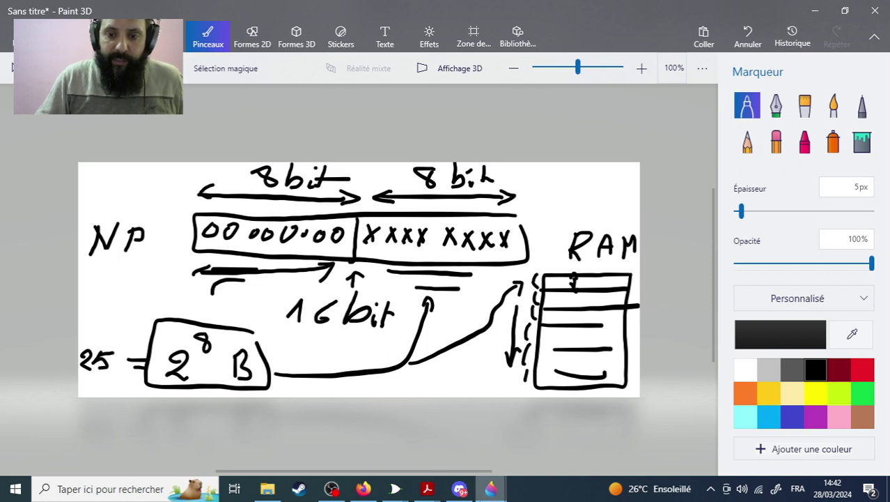
# Switch back to gigatron-hackerhotel.pdf and point out the 0X to YX entries in the Mode column.
pyautogui.moveTo(432, 494)
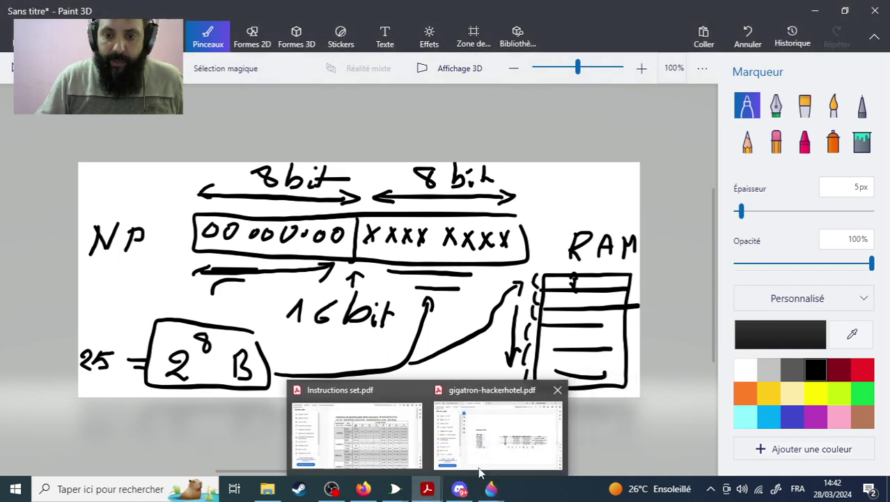
pyautogui.click(520, 391)
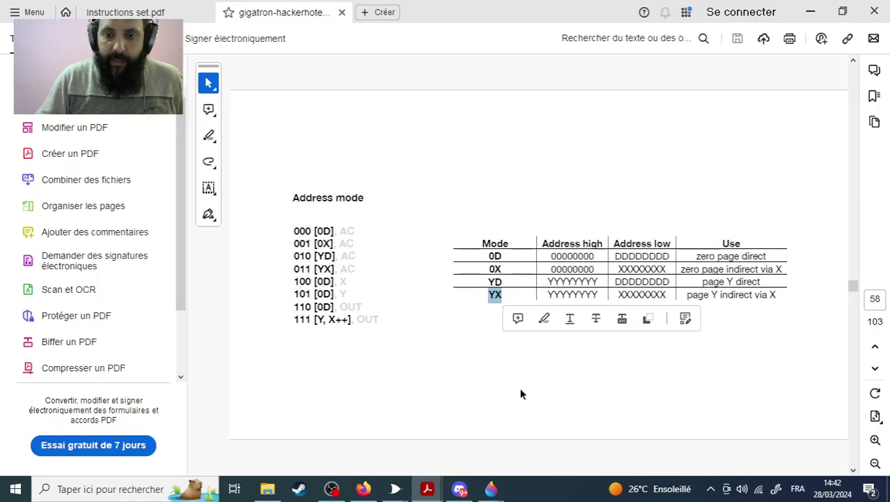
pyautogui.click(495, 289)
pyautogui.doubleClick(496, 293)
pyautogui.moveTo(489, 268); pyautogui.dragTo(496, 293)
pyautogui.click(495, 292)
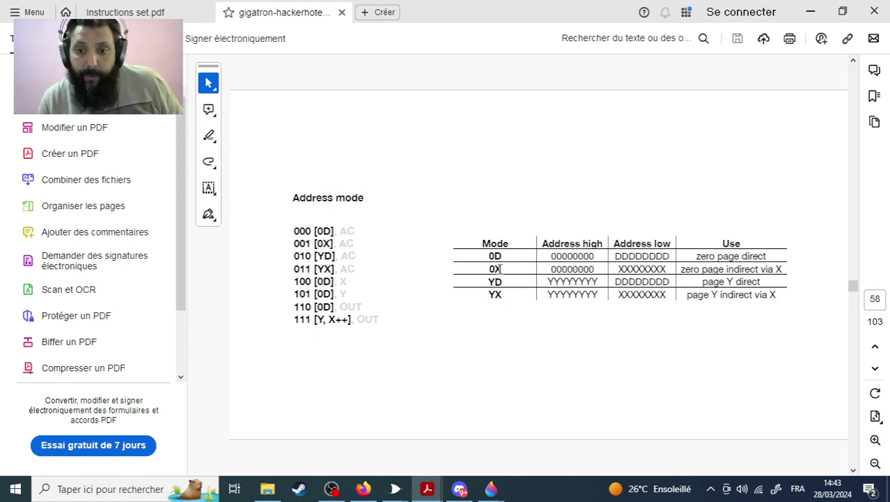
# Examine the "zero page direct" and "zero page indirect via X" uses, plus the YD and YX modes.
pyautogui.doubleClick(723, 258)
pyautogui.click(724, 257)
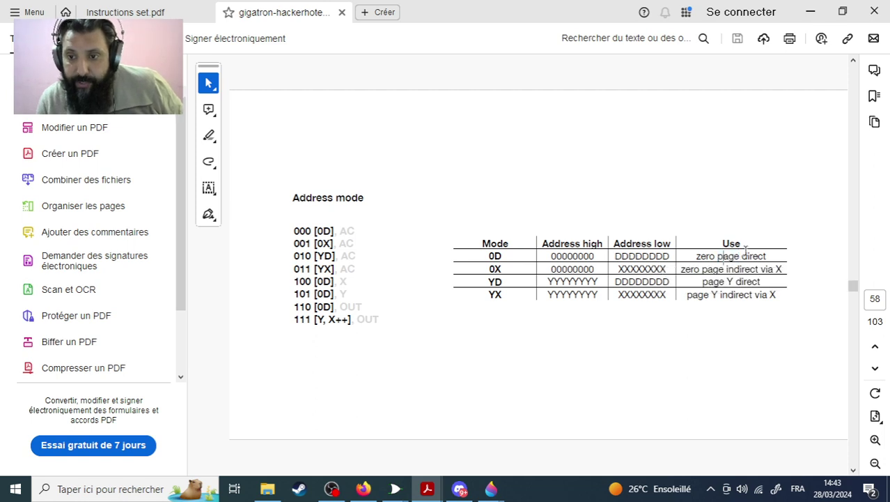
pyautogui.moveTo(695, 257); pyautogui.dragTo(768, 256)
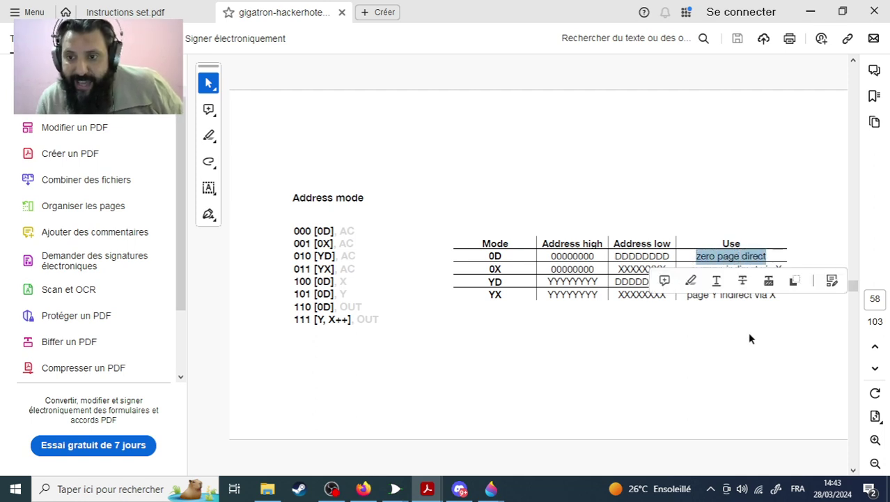
pyautogui.click(742, 269)
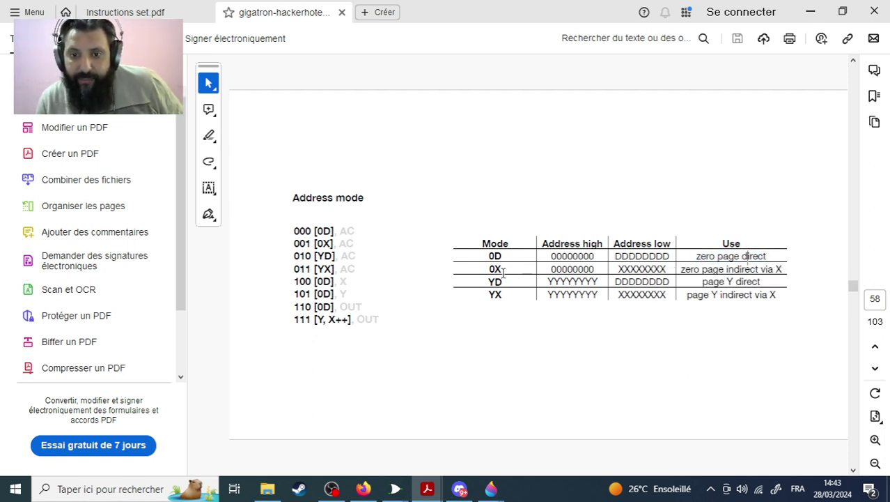
pyautogui.moveTo(680, 269); pyautogui.dragTo(781, 270)
pyautogui.click(767, 269)
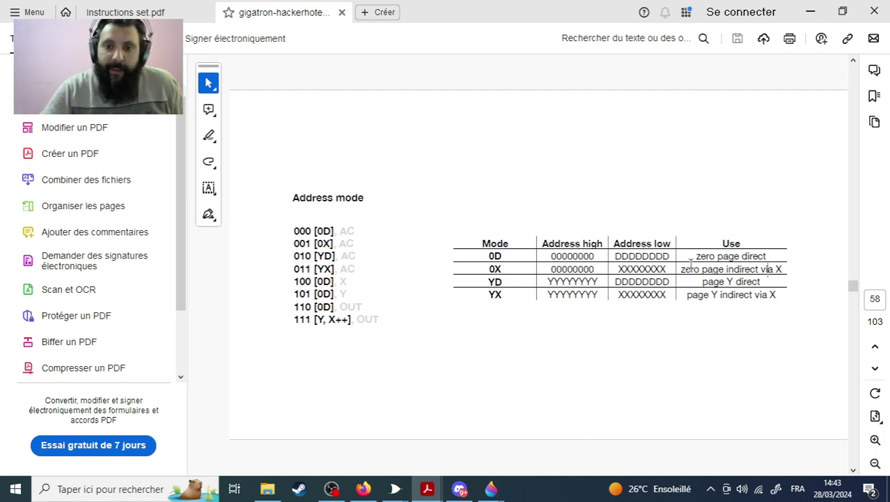
pyautogui.moveTo(505, 279); pyautogui.dragTo(509, 294)
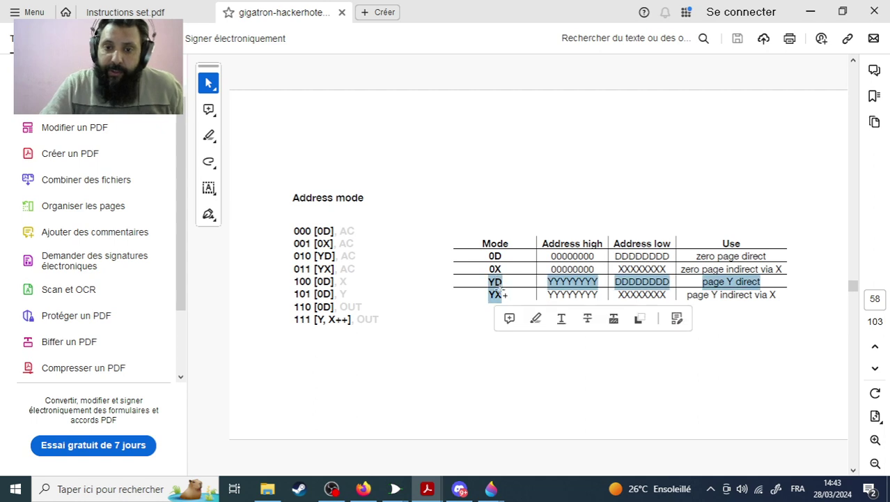
pyautogui.click(512, 294)
pyautogui.click(494, 283)
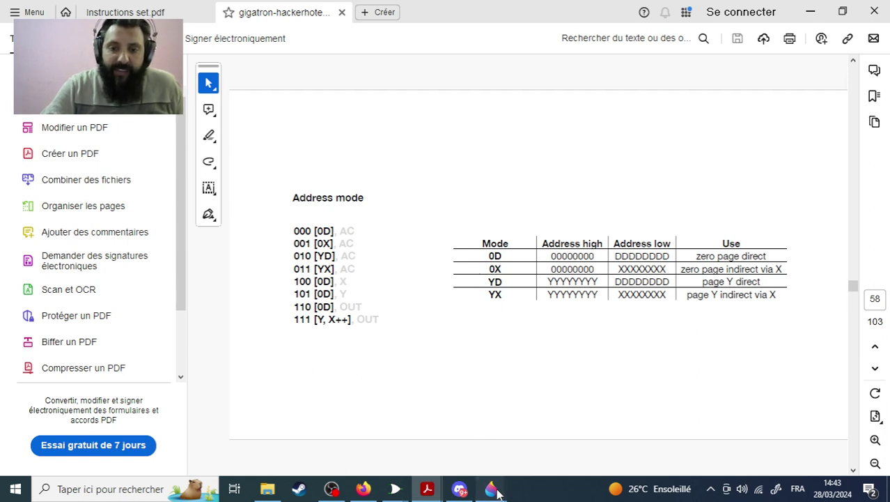
# Return to the untitled Paint 3D drawing and add a long double-headed arrow beside the RAM rows.
pyautogui.moveTo(492, 488)
pyautogui.click(529, 432)
pyautogui.moveTo(518, 284); pyautogui.dragTo(493, 376)
pyautogui.moveTo(516, 283); pyautogui.dragTo(524, 310)
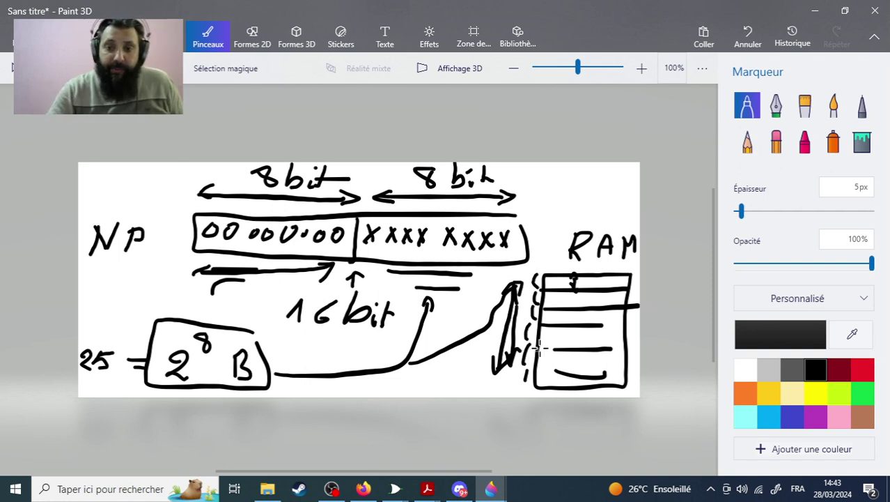
# Circle the inside of the RAM's first row with a pointer to it, and complete "256" with a frame around it.
pyautogui.moveTo(593, 277)
pyautogui.mouseDown()
pyautogui.moveTo(552, 282)
pyautogui.moveTo(566, 291)
pyautogui.moveTo(616, 286)
pyautogui.moveTo(608, 276)
pyautogui.moveTo(585, 273)
pyautogui.mouseUp()
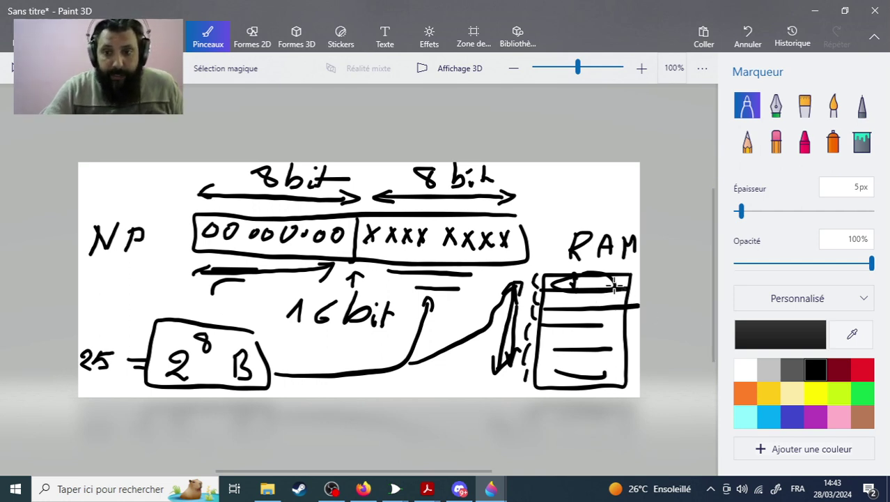
pyautogui.moveTo(551, 246); pyautogui.dragTo(590, 279)
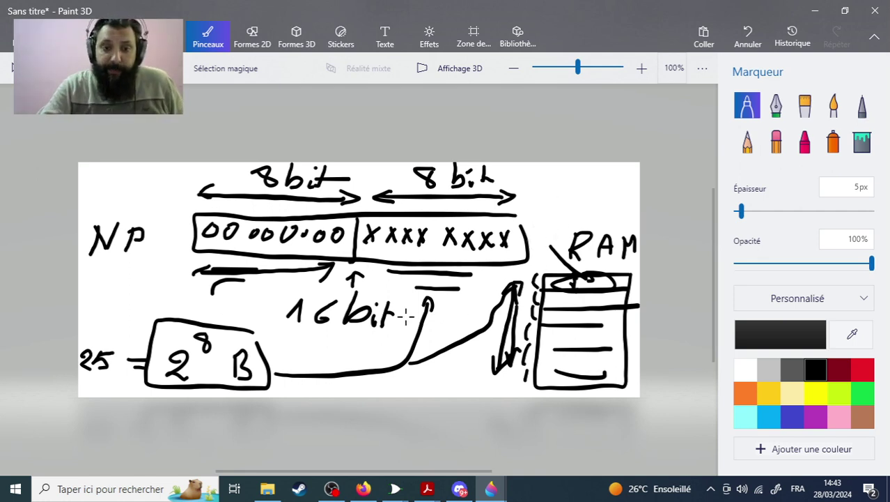
pyautogui.moveTo(120, 352)
pyautogui.mouseDown()
pyautogui.moveTo(115, 374)
pyautogui.moveTo(132, 343)
pyautogui.moveTo(74, 339)
pyautogui.moveTo(108, 382)
pyautogui.moveTo(166, 388)
pyautogui.mouseUp()
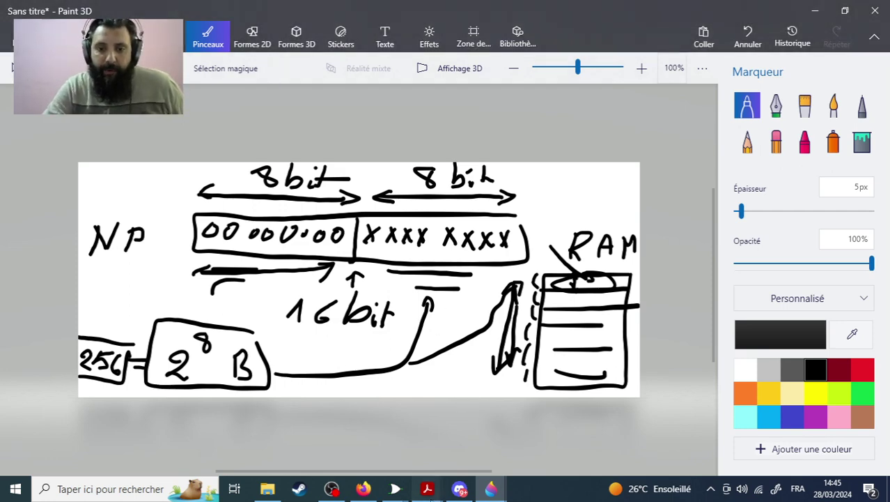
# Switch to gigatron-hackerhotel.pdf and examine the high and low address bytes of the 0D mode.
pyautogui.moveTo(428, 489)
pyautogui.click(493, 443)
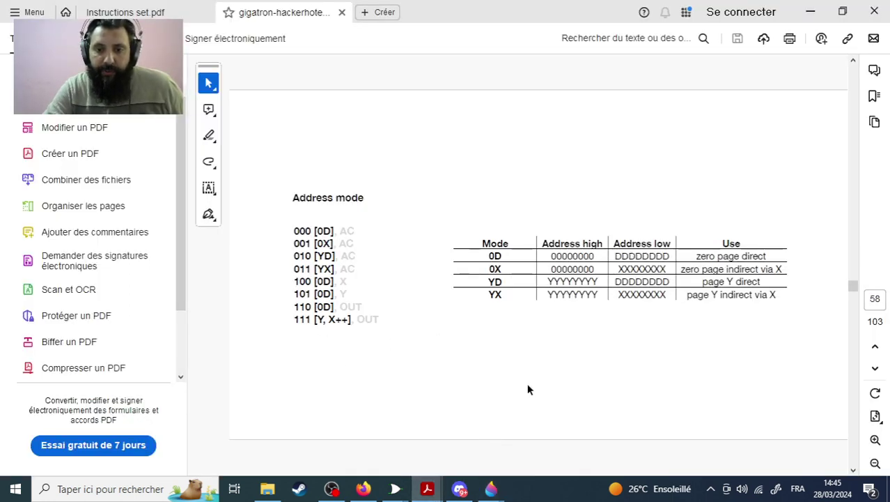
pyautogui.doubleClick(586, 256)
pyautogui.doubleClick(655, 255)
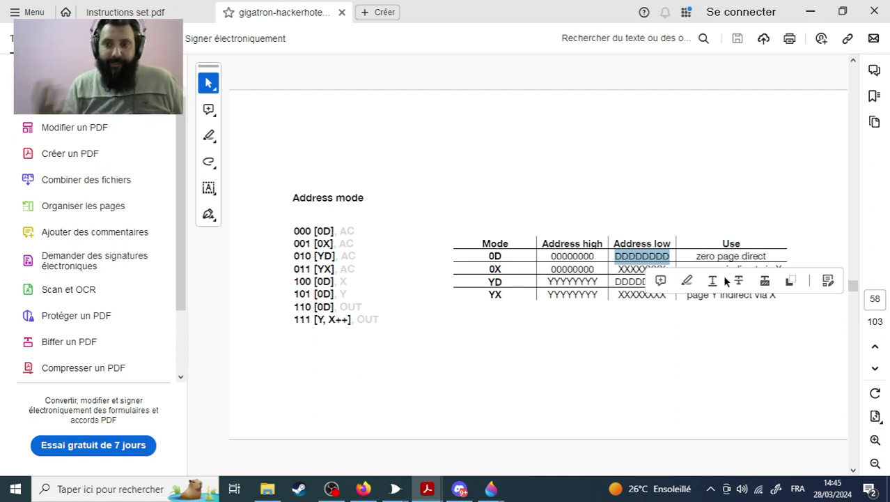
pyautogui.click(637, 259)
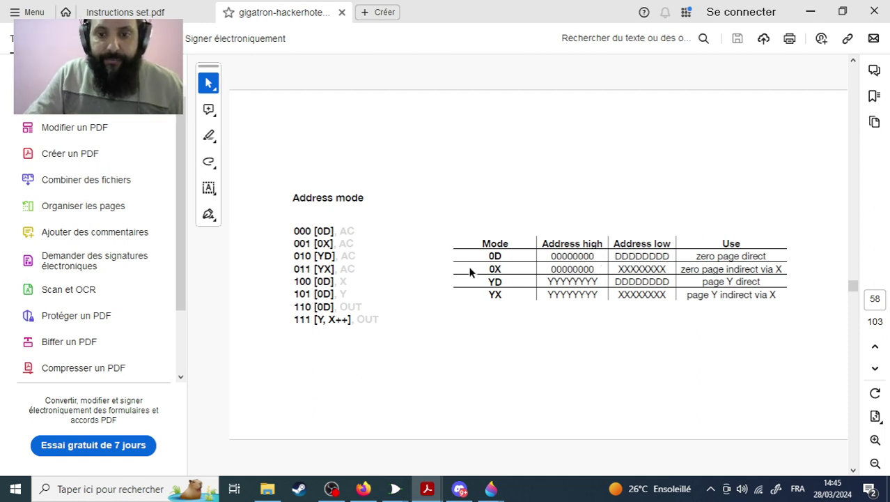
# Point out the rows of the address mode table and select the YD mode name.
pyautogui.moveTo(487, 257); pyautogui.dragTo(831, 292)
pyautogui.click(678, 310)
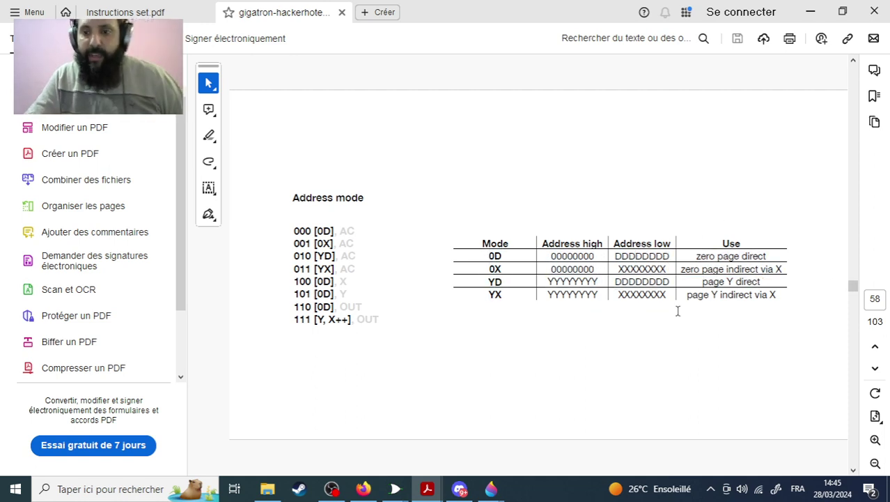
pyautogui.doubleClick(499, 281)
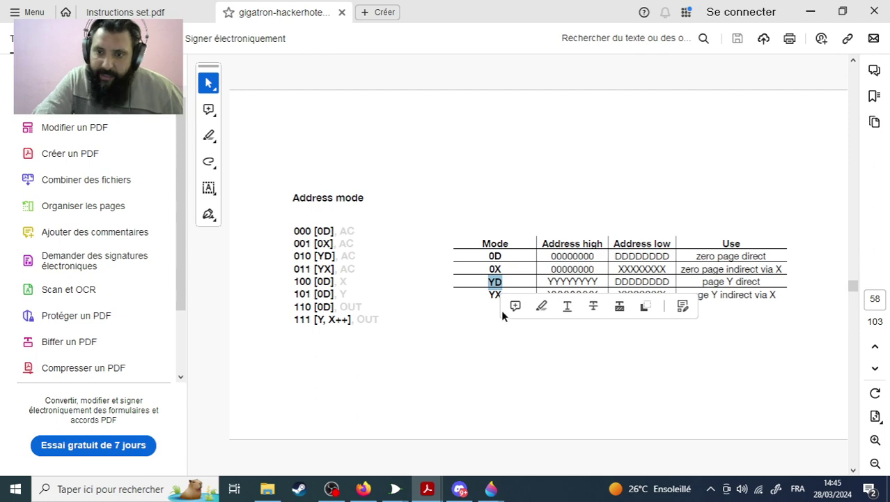
# Return to the untitled Paint 3D drawing and undo the latest strokes, back through the arrow beside the RAM, "NP" and "256".
pyautogui.moveTo(492, 488)
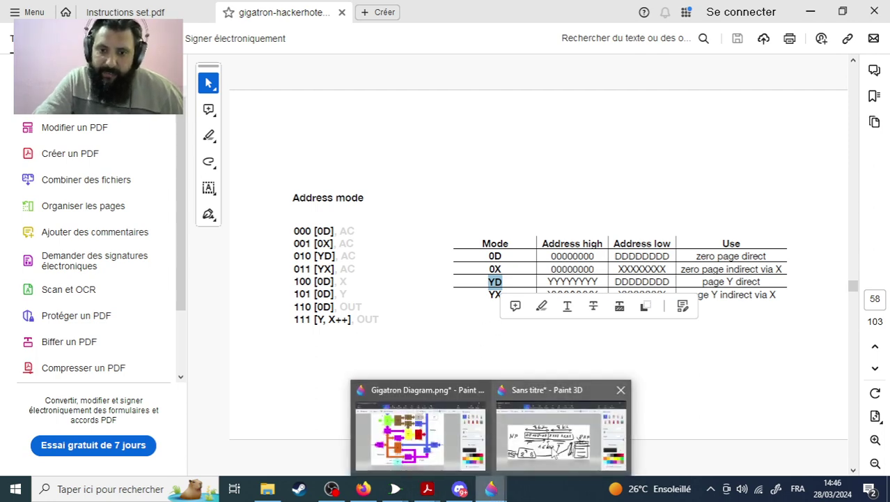
pyautogui.click(551, 425)
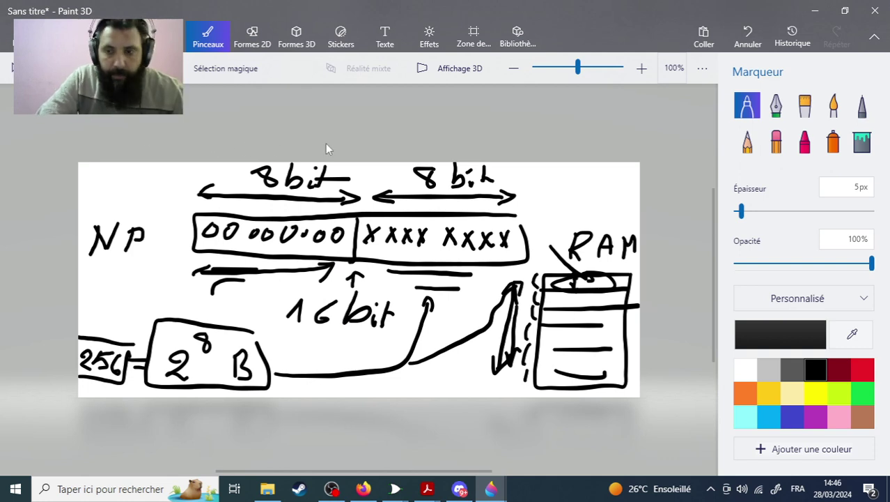
pyautogui.hotkey('ctrl', 'z')
pyautogui.hotkey('ctrl', 'z')
pyautogui.hotkey('ctrl', 'z')
pyautogui.hotkey('ctrl', 'z')
pyautogui.hotkey('ctrl', 'z')
pyautogui.hotkey('ctrl', 'z')
pyautogui.hotkey('ctrl', 'z')
pyautogui.hotkey('ctrl', 'z')
pyautogui.hotkey('ctrl', 'z')
pyautogui.hotkey('ctrl', 'z')
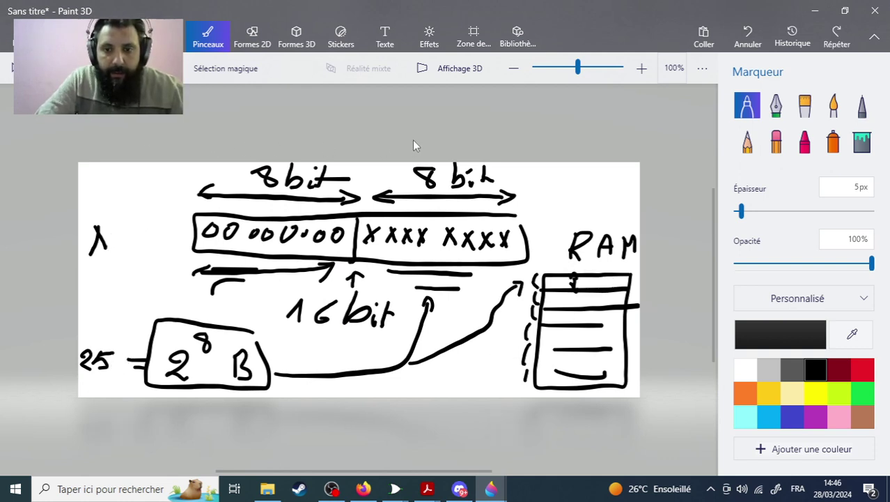
pyautogui.hotkey('ctrl', 'z')
pyautogui.hotkey('ctrl', 'z')
pyautogui.hotkey('ctrl', 'z')
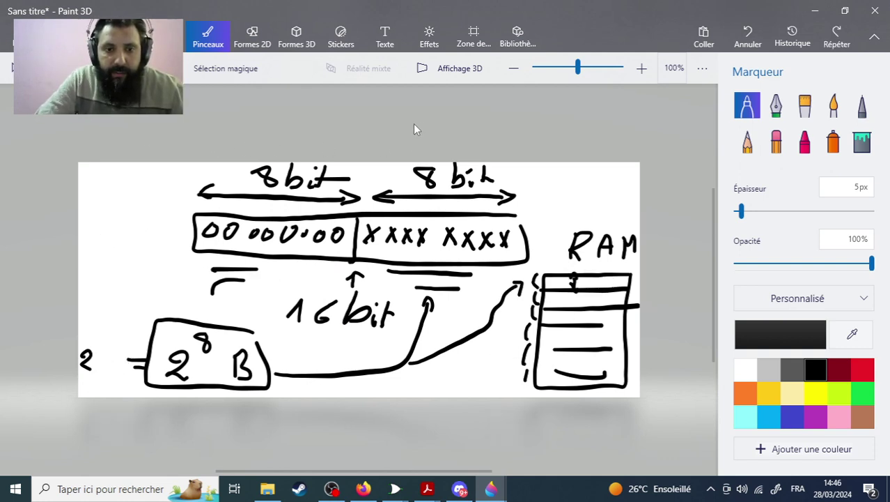
pyautogui.hotkey('ctrl', 'z')
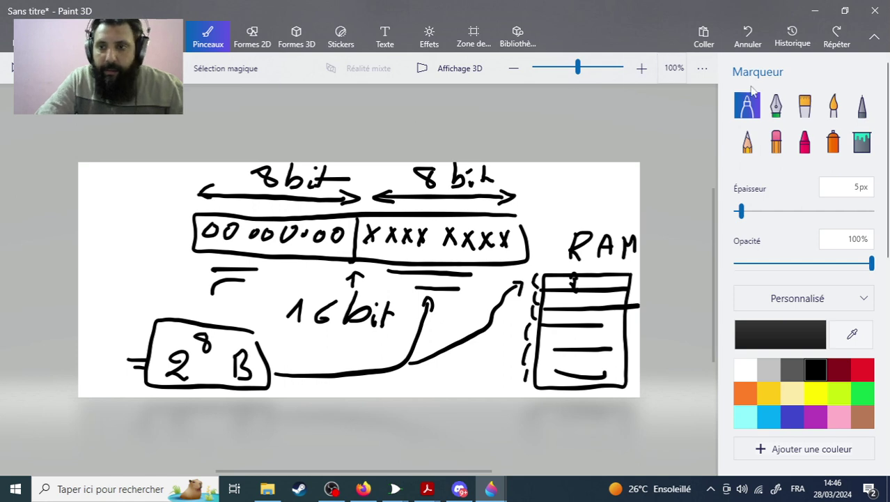
# Erase the underlines beneath both address bytes and the small arrow above "16 bit" with the 25 px eraser.
pyautogui.click(776, 141)
pyautogui.moveTo(213, 274); pyautogui.dragTo(247, 276)
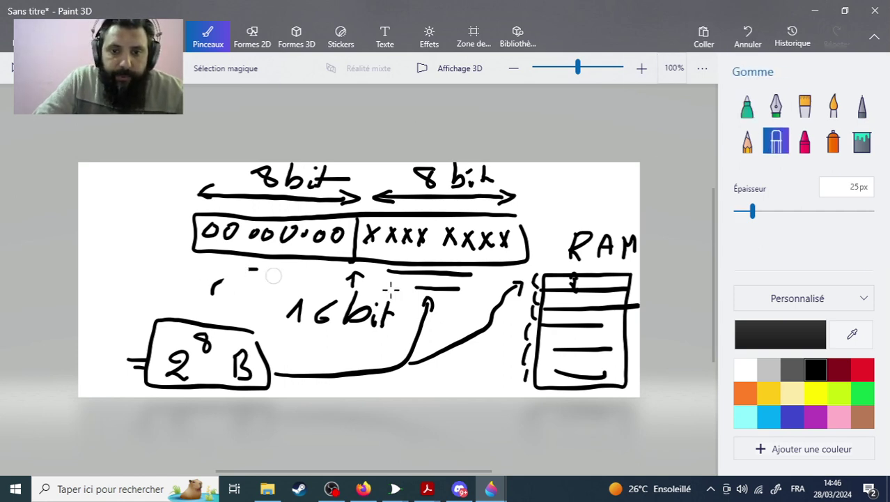
pyautogui.moveTo(390, 278)
pyautogui.mouseDown()
pyautogui.moveTo(465, 284)
pyautogui.moveTo(394, 274)
pyautogui.moveTo(445, 290)
pyautogui.mouseUp()
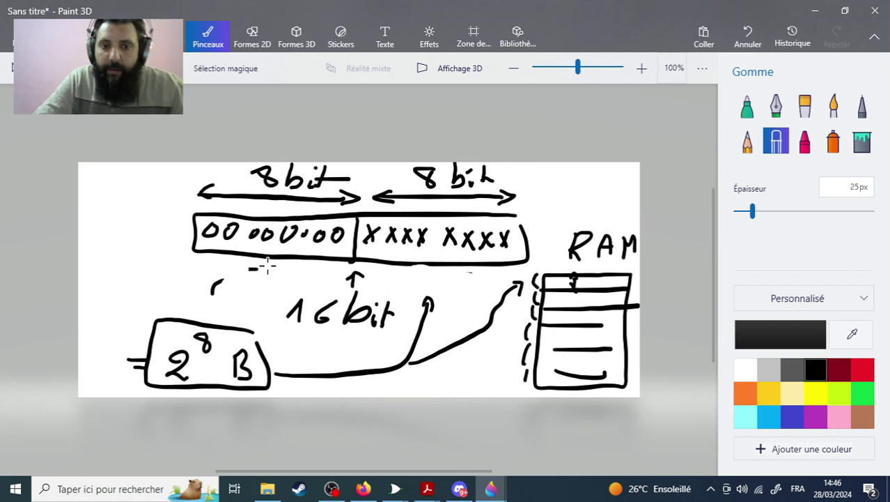
pyautogui.moveTo(264, 263)
pyautogui.mouseDown()
pyautogui.moveTo(236, 280)
pyautogui.moveTo(245, 271)
pyautogui.moveTo(213, 286)
pyautogui.mouseUp()
pyautogui.moveTo(348, 282); pyautogui.dragTo(356, 285)
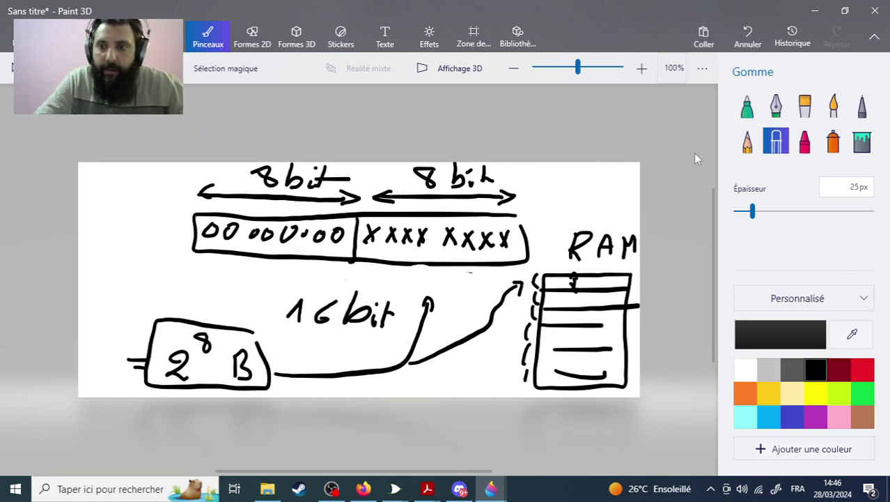
pyautogui.click(747, 106)
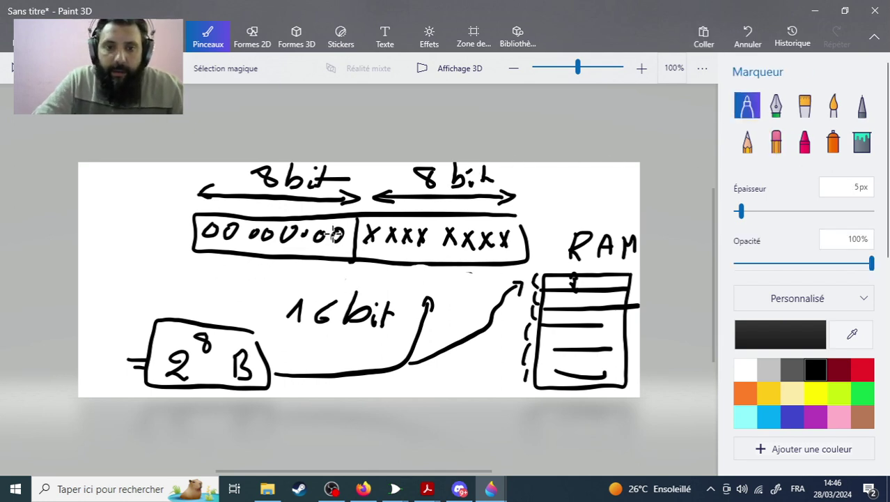
# Replace the zeros in the high byte with YYYYYYYY using the 5 px marker, checking the YD mode in gigatron-hackerhotel.pdf.
pyautogui.click(777, 141)
pyautogui.moveTo(336, 240); pyautogui.dragTo(208, 233)
pyautogui.moveTo(287, 234)
pyautogui.mouseDown()
pyautogui.moveTo(209, 225)
pyautogui.moveTo(205, 237)
pyautogui.mouseUp()
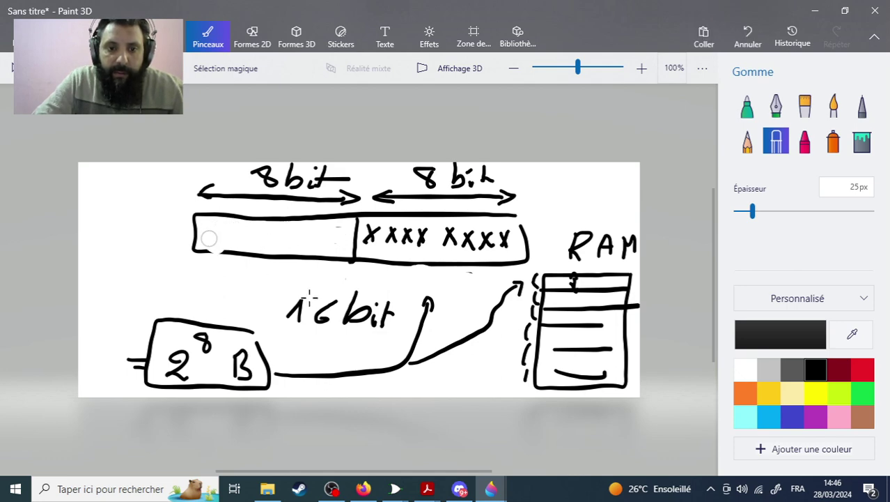
pyautogui.moveTo(427, 488)
pyautogui.click(493, 446)
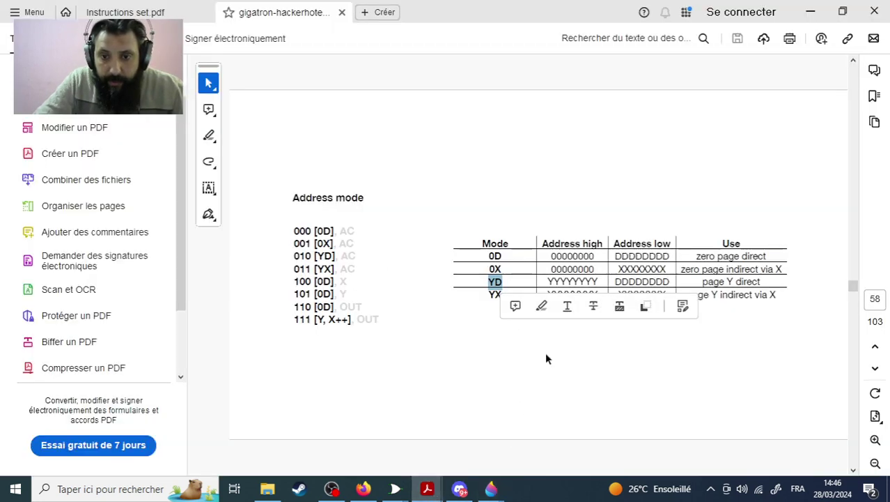
pyautogui.click(814, 11)
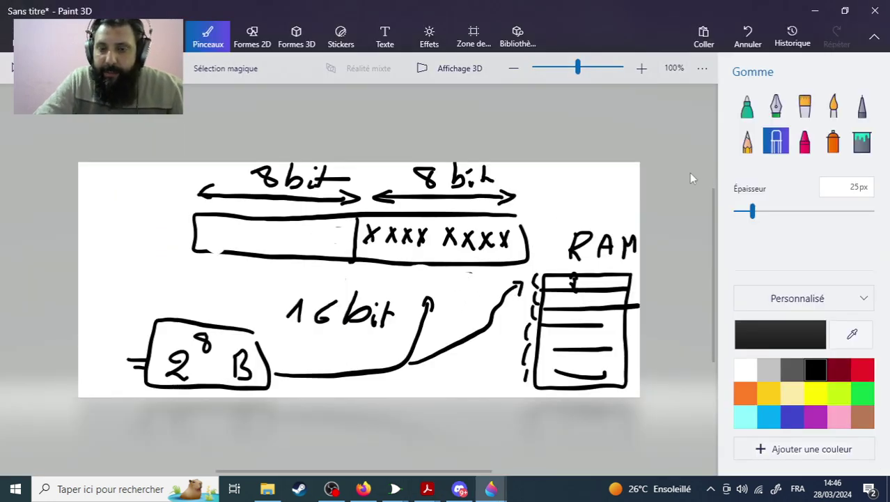
pyautogui.click(747, 106)
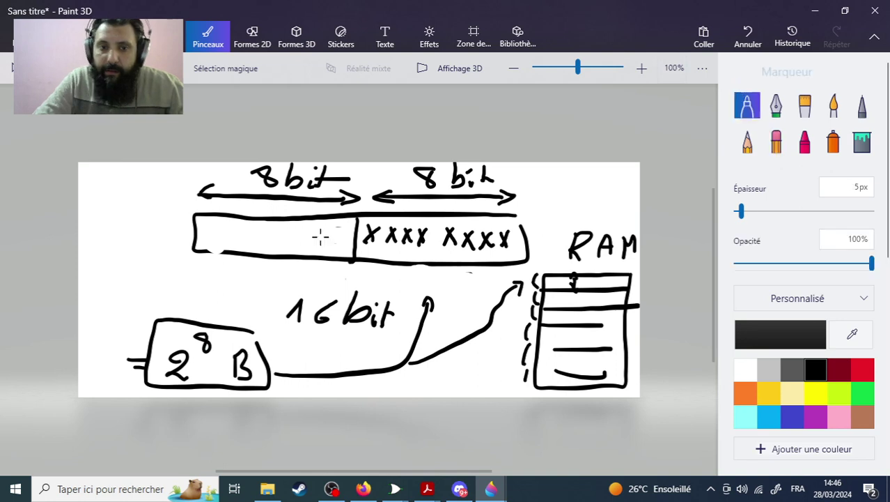
pyautogui.moveTo(215, 223)
pyautogui.mouseDown()
pyautogui.moveTo(237, 224)
pyautogui.moveTo(232, 243)
pyautogui.moveTo(245, 228)
pyautogui.moveTo(246, 242)
pyautogui.moveTo(259, 226)
pyautogui.moveTo(261, 241)
pyautogui.moveTo(300, 228)
pyautogui.moveTo(286, 235)
pyautogui.moveTo(310, 239)
pyautogui.moveTo(296, 259)
pyautogui.moveTo(321, 234)
pyautogui.moveTo(332, 253)
pyautogui.mouseUp()
# Erase the X letters in the low byte and write DDDDDDDD in their place.
pyautogui.press('e')
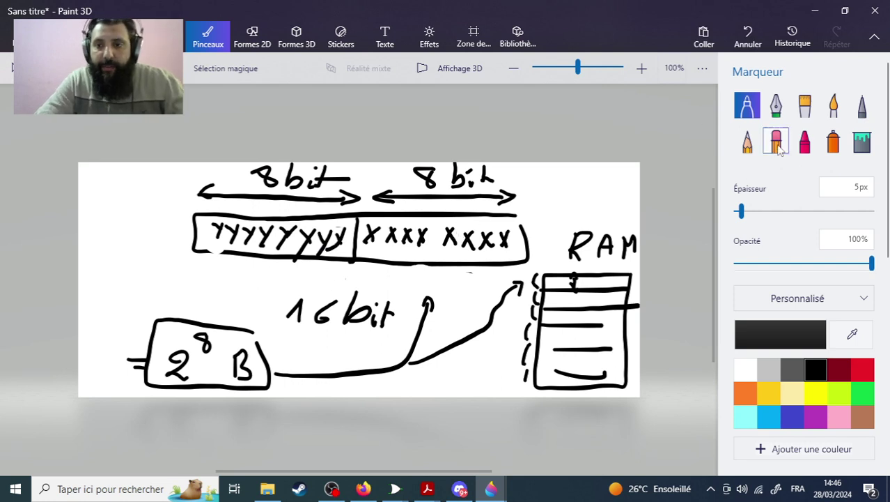
pyautogui.moveTo(499, 252)
pyautogui.mouseDown()
pyautogui.moveTo(454, 240)
pyautogui.moveTo(494, 244)
pyautogui.moveTo(432, 232)
pyautogui.moveTo(385, 233)
pyautogui.moveTo(416, 243)
pyautogui.moveTo(366, 245)
pyautogui.mouseUp()
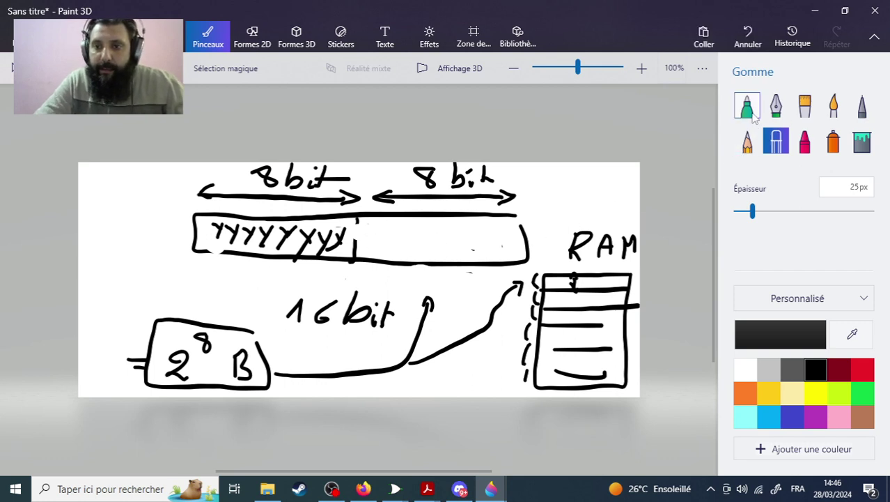
pyautogui.click(747, 106)
pyautogui.moveTo(369, 228)
pyautogui.mouseDown()
pyautogui.moveTo(404, 237)
pyautogui.moveTo(405, 248)
pyautogui.moveTo(403, 236)
pyautogui.moveTo(424, 244)
pyautogui.moveTo(432, 236)
pyautogui.moveTo(428, 247)
pyautogui.moveTo(441, 249)
pyautogui.moveTo(444, 239)
pyautogui.moveTo(457, 256)
pyautogui.moveTo(461, 236)
pyautogui.moveTo(470, 249)
pyautogui.moveTo(493, 245)
pyautogui.mouseUp()
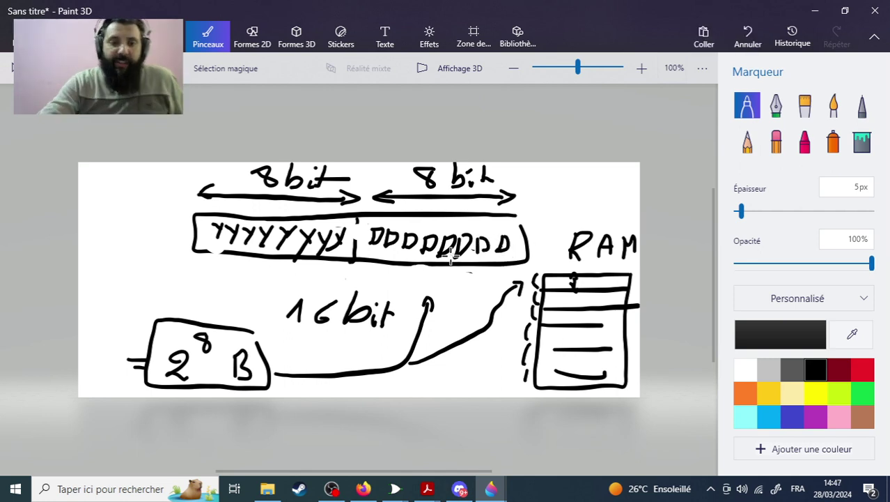
# Draw an arrow to the high byte and a branch arrow to the fourth RAM row, and dot the first four rows.
pyautogui.moveTo(147, 282)
pyautogui.mouseDown()
pyautogui.moveTo(199, 255)
pyautogui.moveTo(207, 269)
pyautogui.mouseUp()
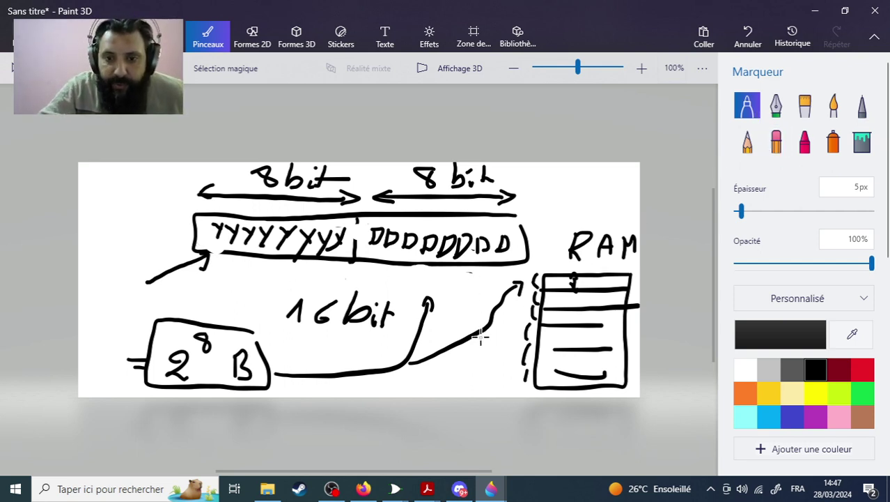
pyautogui.moveTo(480, 334)
pyautogui.mouseDown()
pyautogui.moveTo(517, 331)
pyautogui.moveTo(508, 339)
pyautogui.mouseUp()
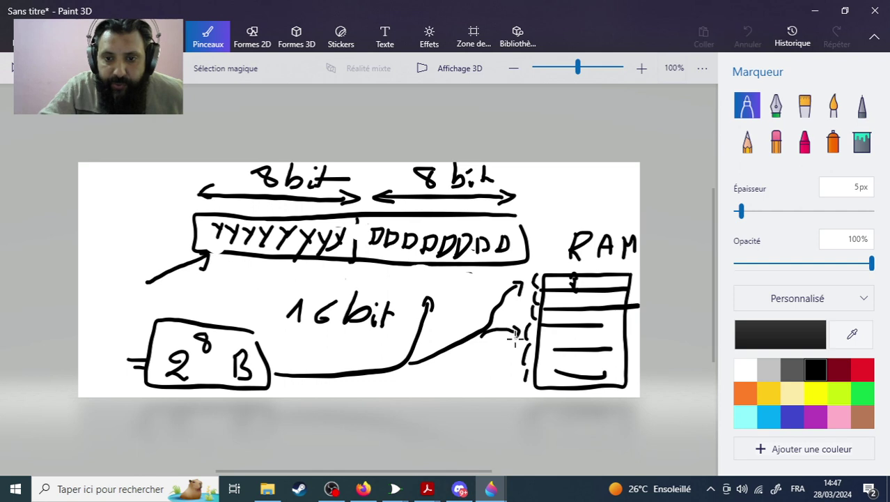
pyautogui.click(573, 282)
pyautogui.click(563, 298)
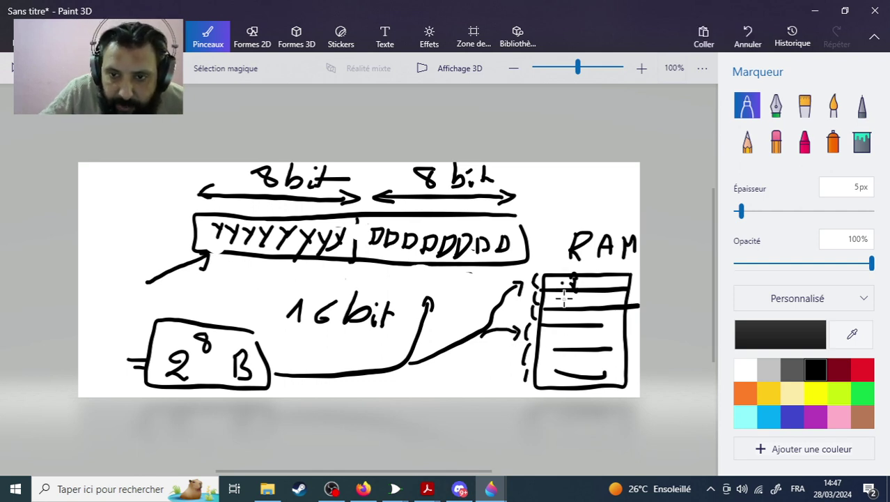
pyautogui.click(558, 315)
pyautogui.click(555, 332)
pyautogui.click(558, 349)
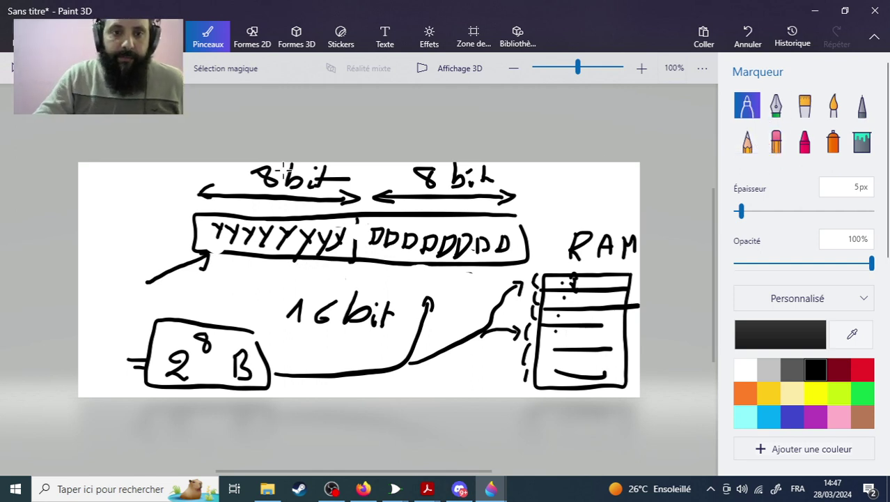
# Replace the Y letters in the high byte with 00000011 and circle the fourth RAM row.
pyautogui.click(776, 142)
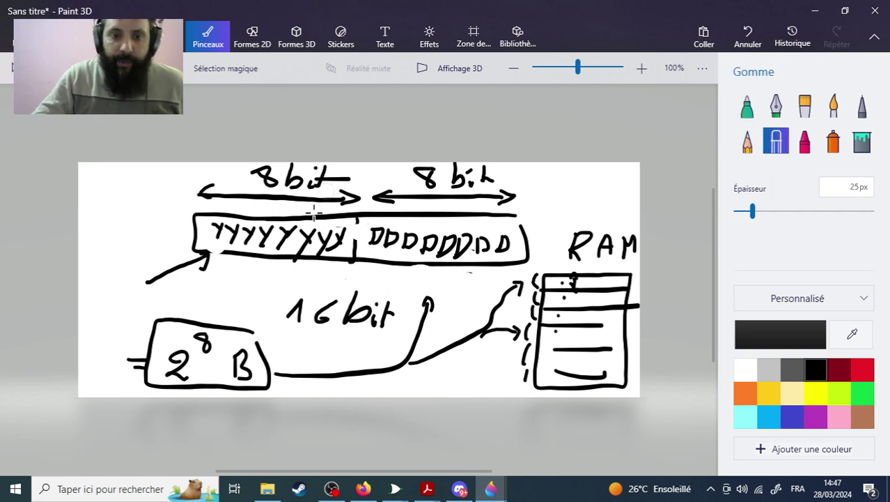
pyautogui.moveTo(340, 240)
pyautogui.mouseDown()
pyautogui.moveTo(321, 237)
pyautogui.moveTo(337, 251)
pyautogui.moveTo(322, 252)
pyautogui.moveTo(220, 230)
pyautogui.moveTo(312, 244)
pyautogui.mouseUp()
pyautogui.click(747, 106)
pyautogui.click(775, 141)
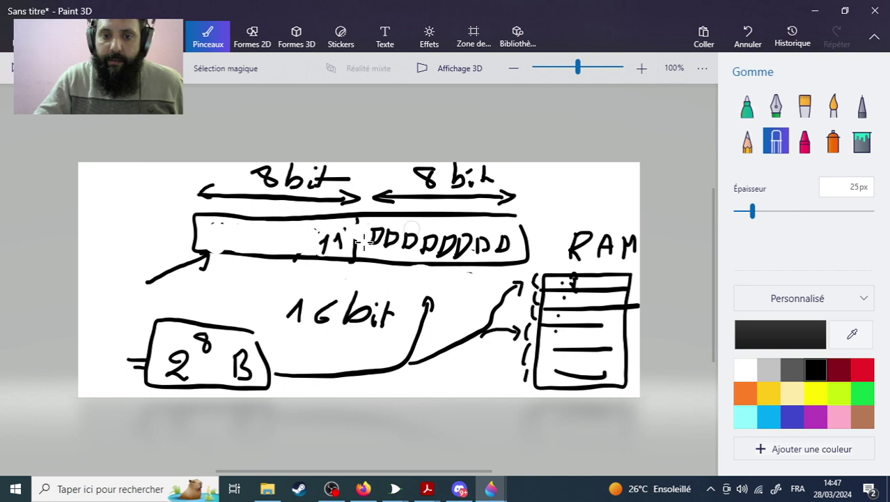
pyautogui.click(308, 236)
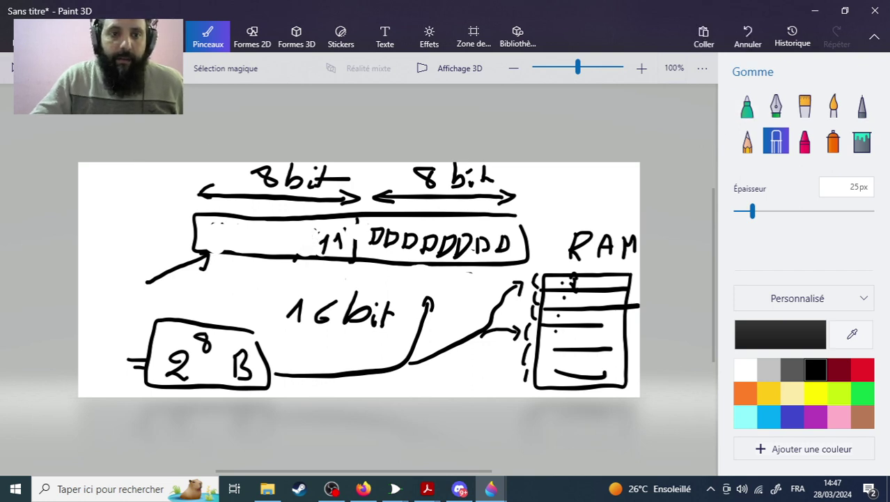
pyautogui.click(747, 105)
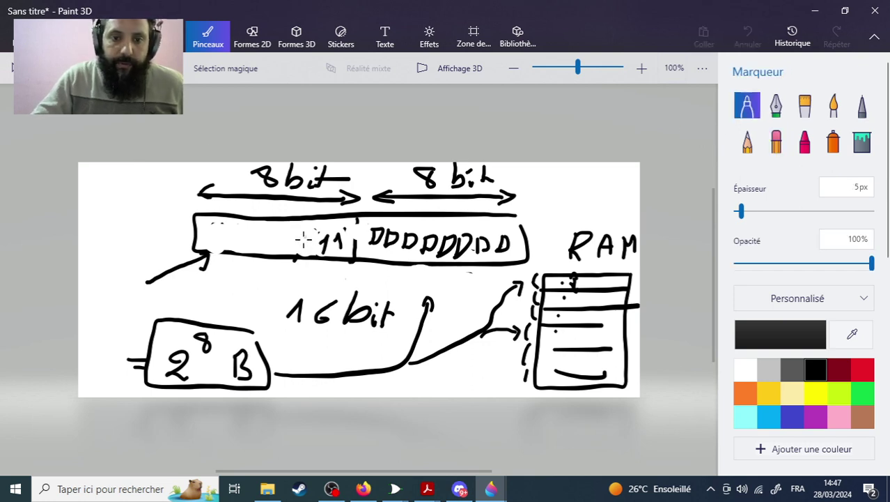
pyautogui.moveTo(313, 233)
pyautogui.mouseDown()
pyautogui.moveTo(284, 244)
pyautogui.moveTo(272, 240)
pyautogui.moveTo(280, 233)
pyautogui.moveTo(246, 243)
pyautogui.moveTo(263, 234)
pyautogui.moveTo(256, 243)
pyautogui.moveTo(238, 238)
pyautogui.moveTo(241, 220)
pyautogui.moveTo(219, 227)
pyautogui.mouseUp()
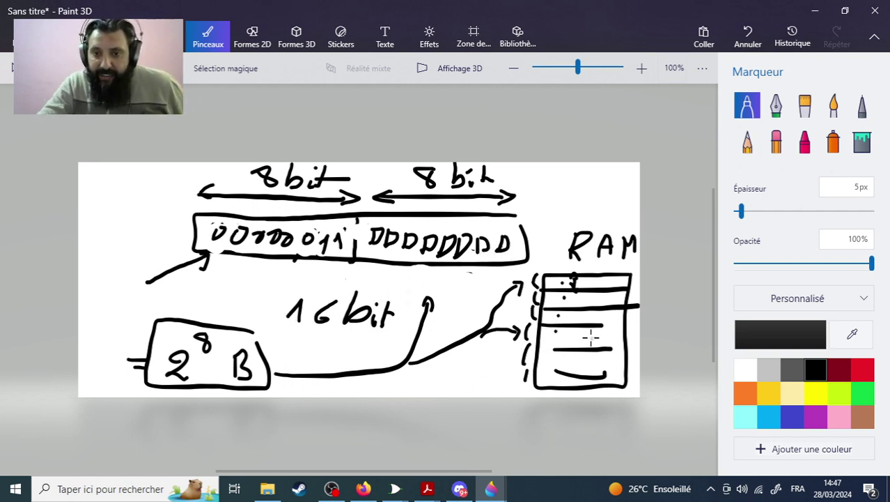
pyautogui.moveTo(630, 325)
pyautogui.mouseDown()
pyautogui.moveTo(553, 323)
pyautogui.moveTo(534, 337)
pyautogui.moveTo(560, 348)
pyautogui.moveTo(627, 326)
pyautogui.mouseUp()
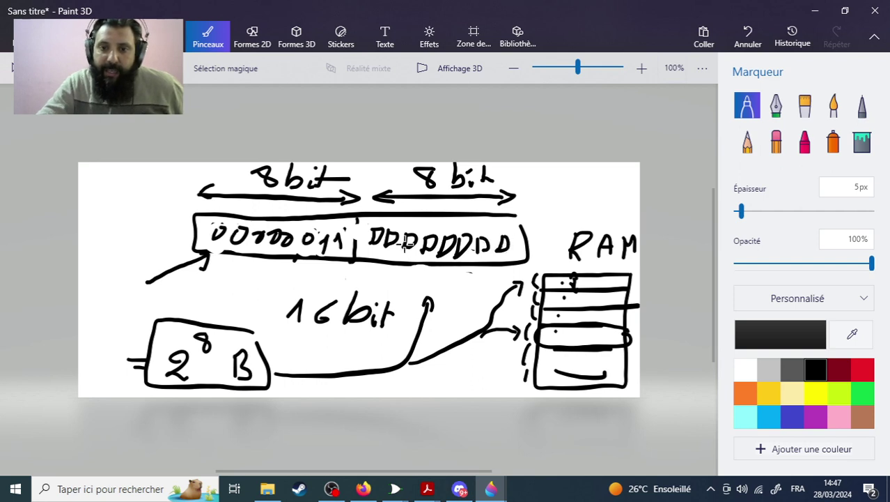
# Erase the D letters in the low byte and write 00000000 in their place.
pyautogui.click(777, 141)
pyautogui.moveTo(526, 242)
pyautogui.mouseDown()
pyautogui.moveTo(423, 245)
pyautogui.moveTo(511, 242)
pyautogui.moveTo(459, 244)
pyautogui.moveTo(455, 254)
pyautogui.moveTo(468, 255)
pyautogui.moveTo(473, 239)
pyautogui.moveTo(378, 233)
pyautogui.moveTo(407, 245)
pyautogui.mouseUp()
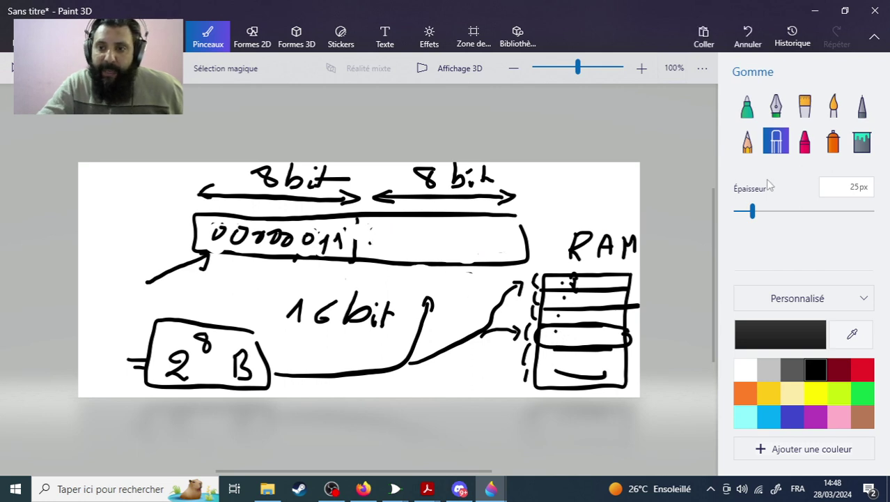
pyautogui.click(747, 105)
pyautogui.moveTo(519, 234)
pyautogui.mouseDown()
pyautogui.moveTo(510, 251)
pyautogui.moveTo(520, 236)
pyautogui.moveTo(495, 246)
pyautogui.moveTo(437, 237)
pyautogui.moveTo(429, 245)
pyautogui.moveTo(434, 238)
pyautogui.moveTo(399, 245)
pyautogui.moveTo(381, 237)
pyautogui.moveTo(375, 245)
pyautogui.moveTo(380, 236)
pyautogui.mouseUp()
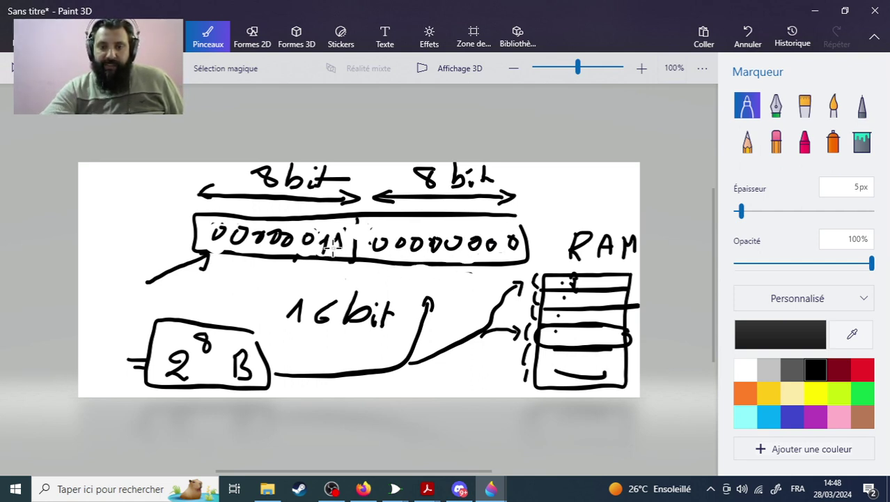
# Underline the high and low bytes and draw a small cell inside the circled RAM row.
pyautogui.moveTo(337, 270); pyautogui.dragTo(239, 275)
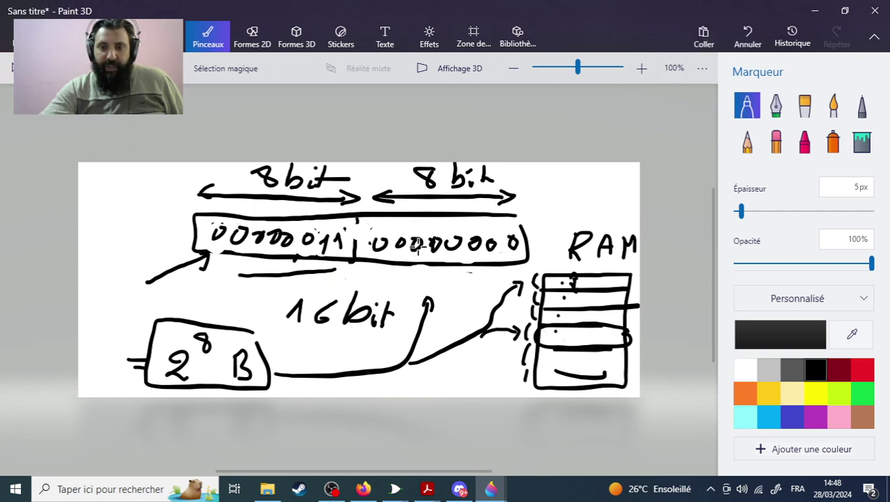
pyautogui.moveTo(487, 265); pyautogui.dragTo(396, 267)
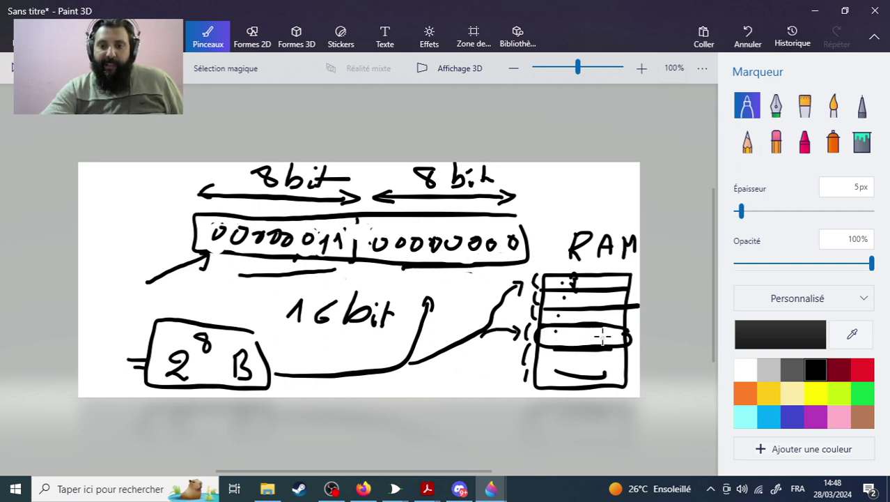
pyautogui.moveTo(604, 325)
pyautogui.mouseDown()
pyautogui.moveTo(624, 342)
pyautogui.moveTo(616, 343)
pyautogui.mouseUp()
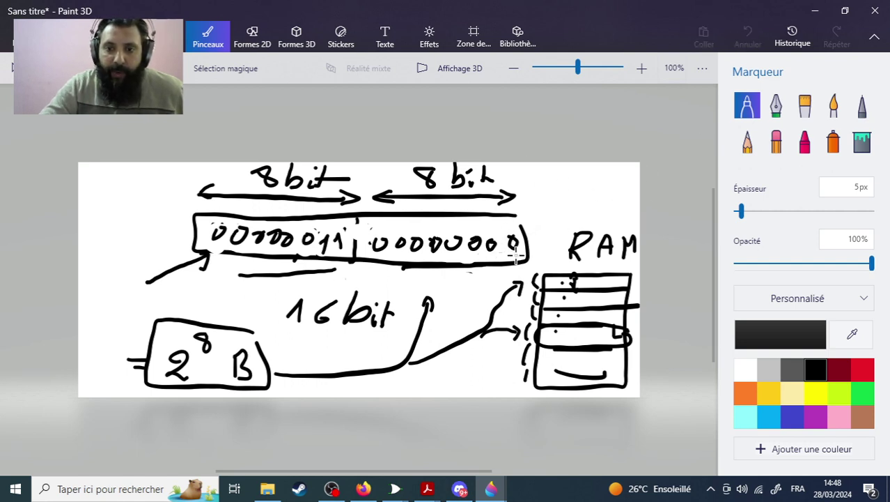
# Change the low byte to 00000101 and mark a framed run of dots for the cells in the circled RAM row.
pyautogui.moveTo(514, 230); pyautogui.dragTo(512, 252)
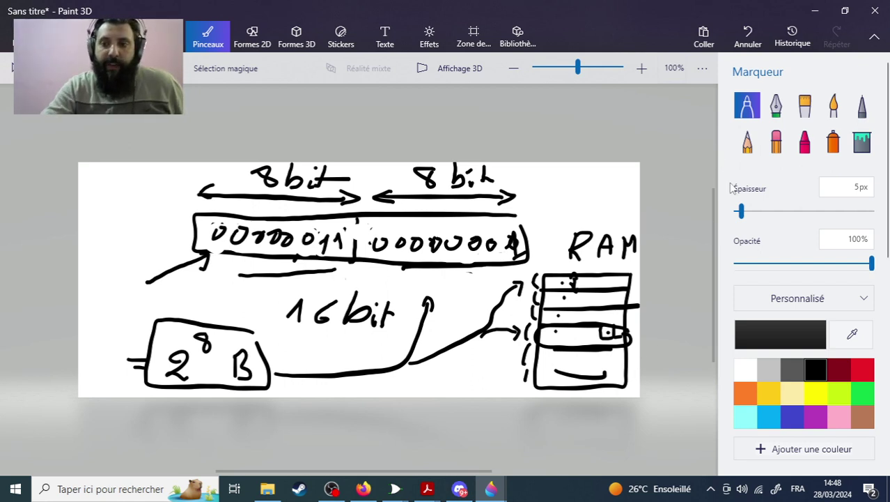
pyautogui.click(777, 142)
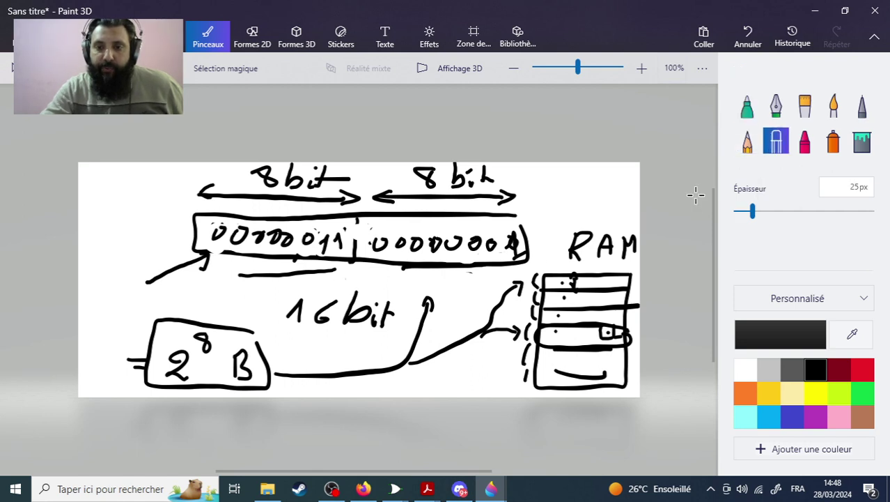
pyautogui.moveTo(517, 245)
pyautogui.mouseDown()
pyautogui.moveTo(481, 237)
pyautogui.moveTo(477, 248)
pyautogui.moveTo(509, 247)
pyautogui.moveTo(512, 235)
pyautogui.moveTo(475, 253)
pyautogui.moveTo(478, 229)
pyautogui.moveTo(469, 244)
pyautogui.moveTo(492, 238)
pyautogui.moveTo(510, 256)
pyautogui.mouseUp()
pyautogui.click(747, 106)
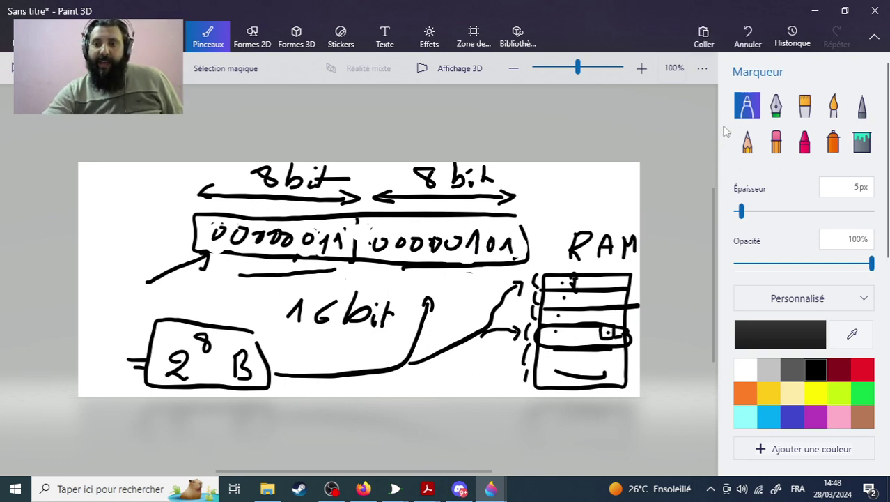
pyautogui.moveTo(607, 332)
pyautogui.mouseDown()
pyautogui.moveTo(563, 331)
pyautogui.moveTo(576, 331)
pyautogui.moveTo(567, 339)
pyautogui.moveTo(568, 331)
pyautogui.moveTo(606, 391)
pyautogui.moveTo(637, 383)
pyautogui.moveTo(603, 334)
pyautogui.mouseUp()
pyautogui.moveTo(592, 327); pyautogui.dragTo(566, 335)
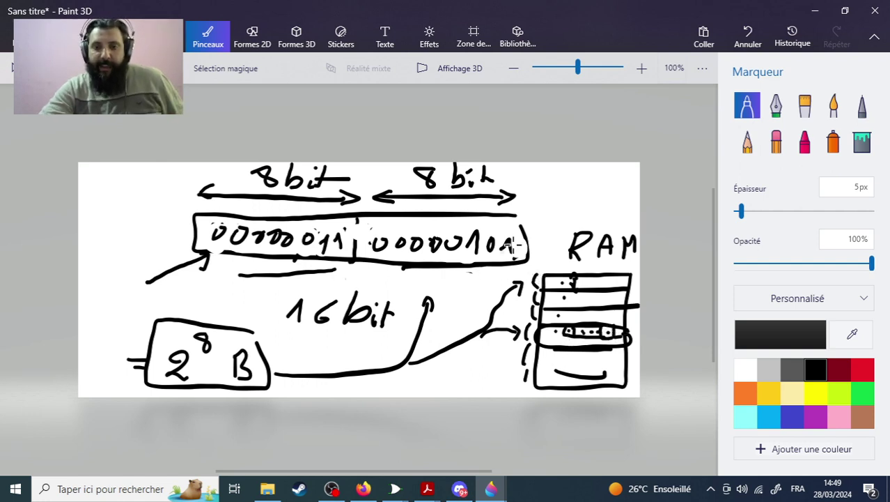
# Circle the 101 in the low byte, write 256 beside the 2^8 B box, and underline the whole low byte.
pyautogui.moveTo(511, 245)
pyautogui.mouseDown()
pyautogui.moveTo(495, 221)
pyautogui.moveTo(468, 239)
pyautogui.moveTo(499, 265)
pyautogui.moveTo(521, 228)
pyautogui.mouseUp()
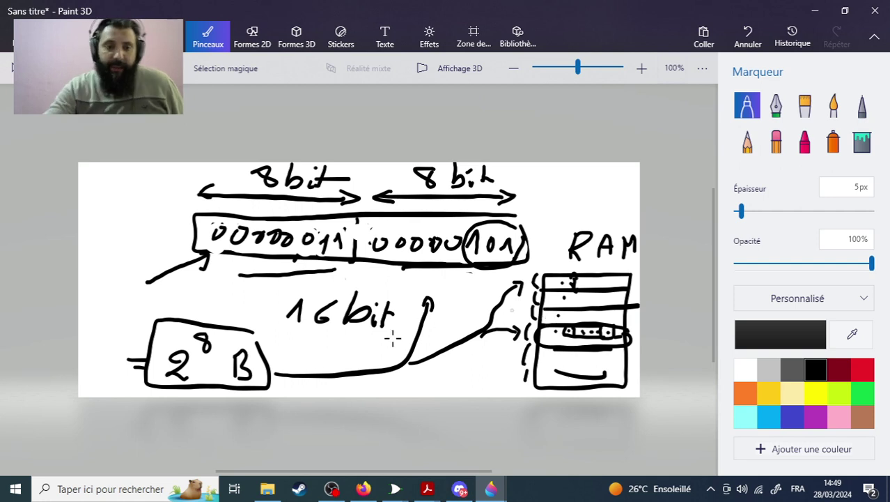
pyautogui.moveTo(82, 352)
pyautogui.mouseDown()
pyautogui.moveTo(79, 374)
pyautogui.moveTo(95, 376)
pyautogui.moveTo(102, 365)
pyautogui.moveTo(108, 372)
pyautogui.moveTo(102, 355)
pyautogui.moveTo(118, 382)
pyautogui.mouseUp()
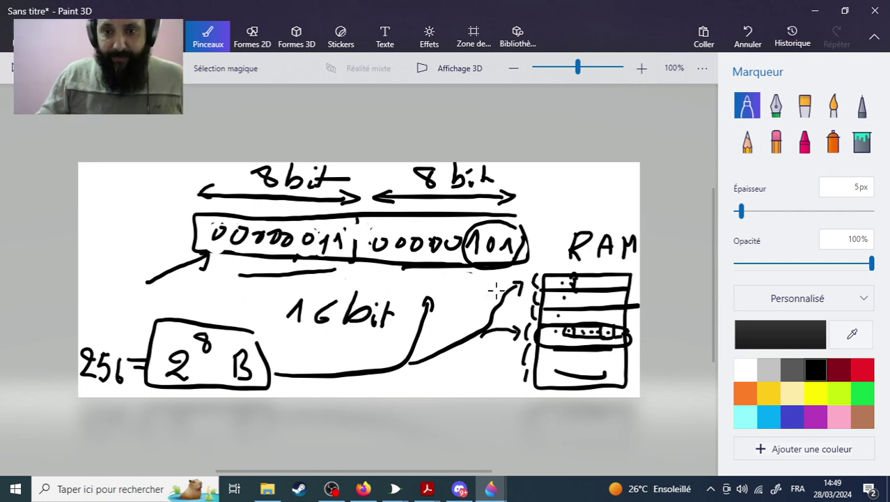
pyautogui.moveTo(530, 271); pyautogui.dragTo(371, 281)
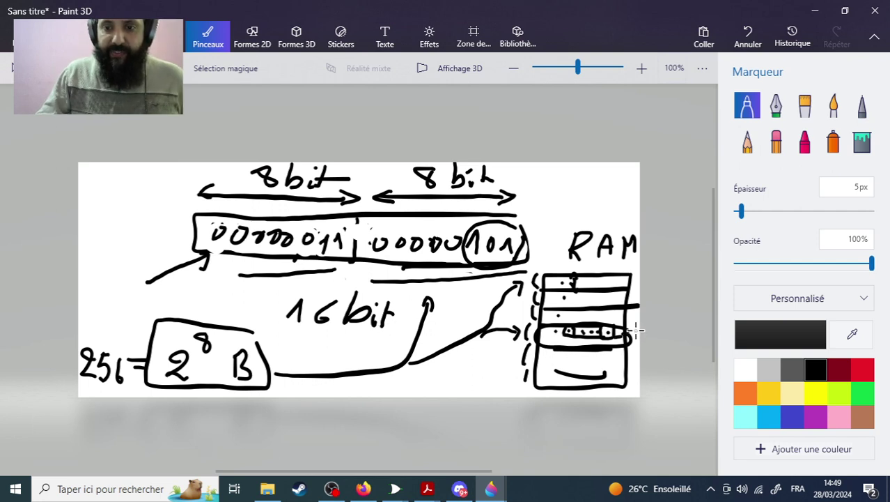
# Draw a frame around the circled RAM row and add dots beneath the 256.
pyautogui.moveTo(635, 331)
pyautogui.mouseDown()
pyautogui.moveTo(533, 326)
pyautogui.moveTo(524, 347)
pyautogui.moveTo(637, 345)
pyautogui.moveTo(632, 325)
pyautogui.mouseUp()
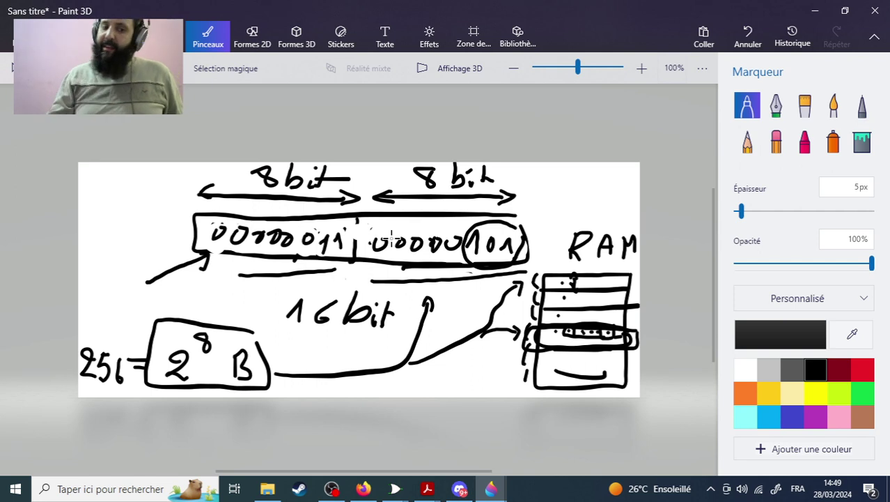
pyautogui.click(102, 391)
pyautogui.click(122, 390)
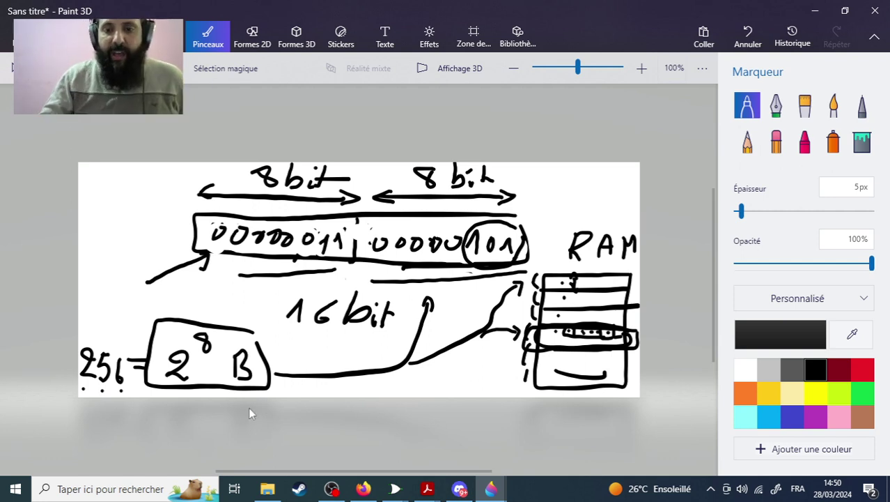
# Draw a double-headed arrow under the high byte and branch extra arrows toward the lower RAM rows.
pyautogui.moveTo(339, 273)
pyautogui.mouseDown()
pyautogui.moveTo(207, 281)
pyautogui.moveTo(233, 290)
pyautogui.mouseUp()
pyautogui.moveTo(341, 269); pyautogui.dragTo(334, 281)
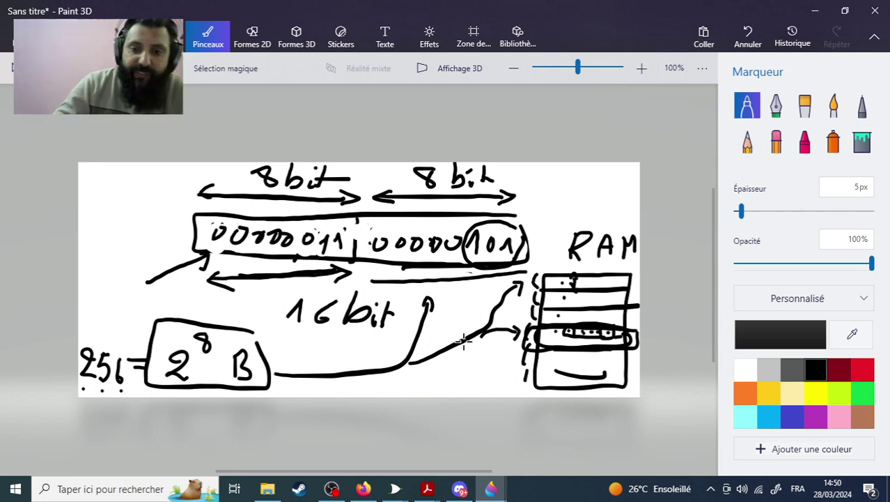
pyautogui.moveTo(480, 333)
pyautogui.mouseDown()
pyautogui.moveTo(494, 359)
pyautogui.moveTo(498, 348)
pyautogui.moveTo(488, 370)
pyautogui.moveTo(480, 367)
pyautogui.moveTo(503, 380)
pyautogui.mouseUp()
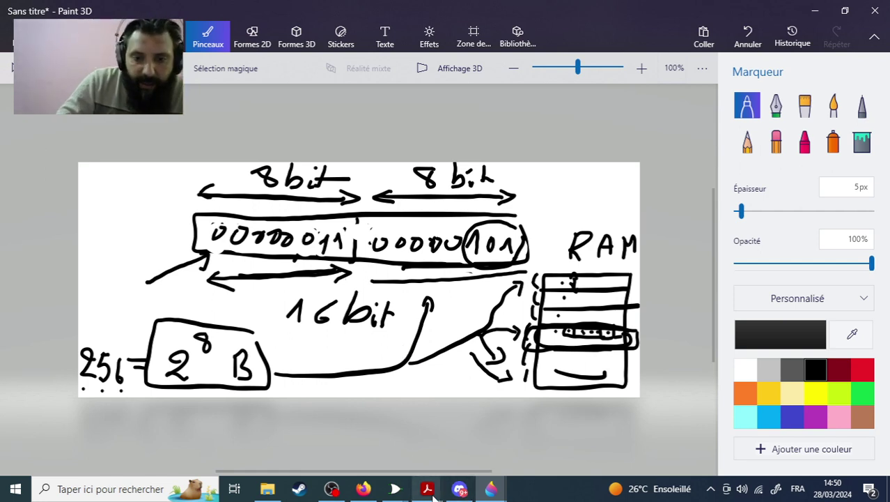
# Switch to gigatron-hackerhotel.pdf in Acrobat and highlight the YX mode and its high address YYYYYYYY.
pyautogui.moveTo(427, 488)
pyautogui.click(523, 426)
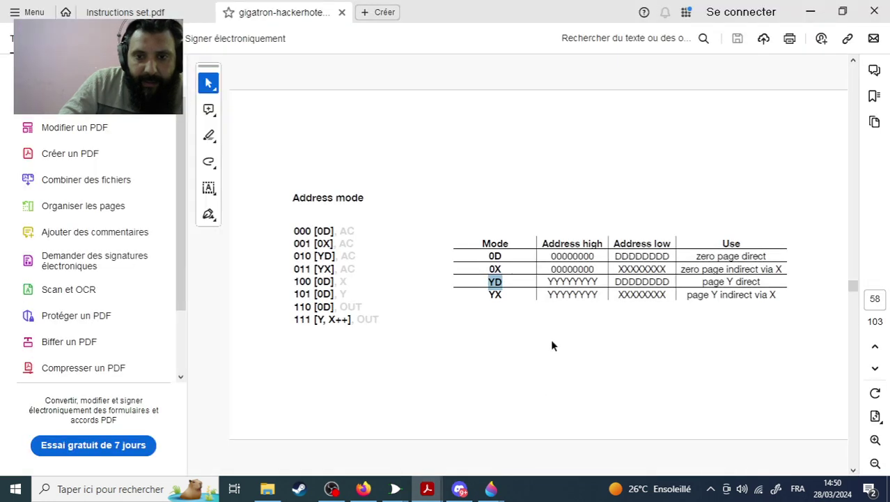
pyautogui.doubleClick(499, 294)
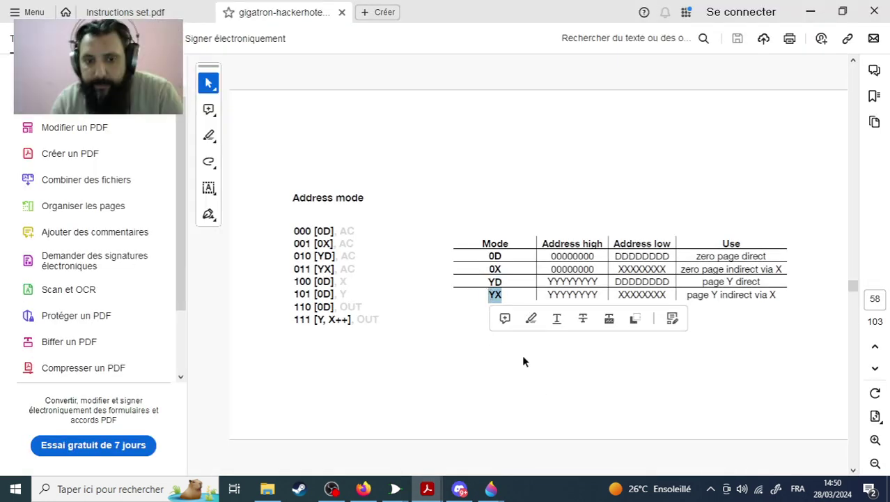
pyautogui.click(503, 295)
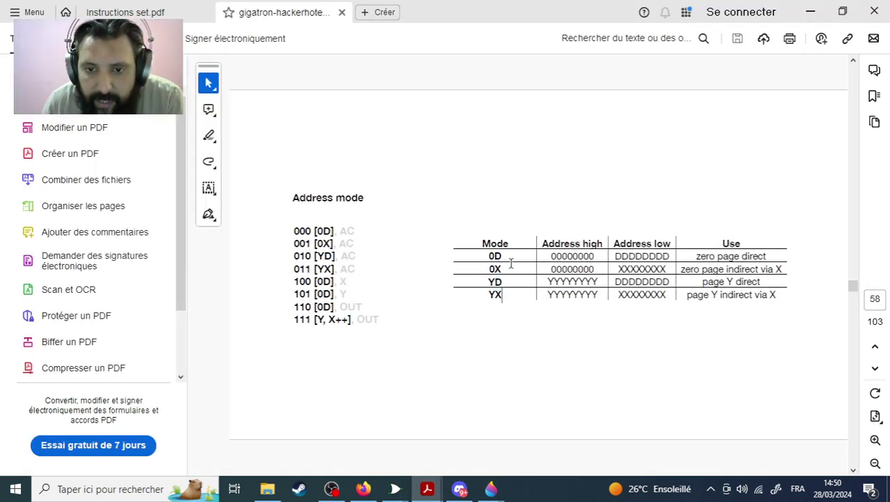
pyautogui.doubleClick(494, 294)
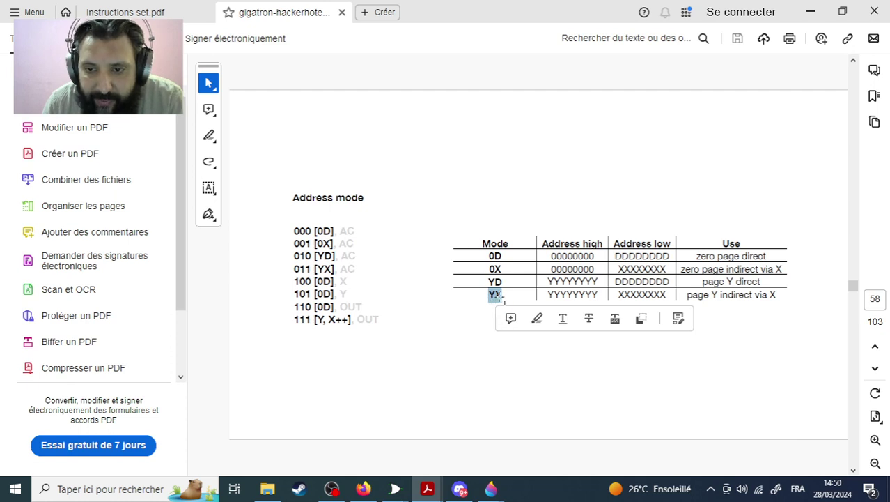
pyautogui.doubleClick(572, 295)
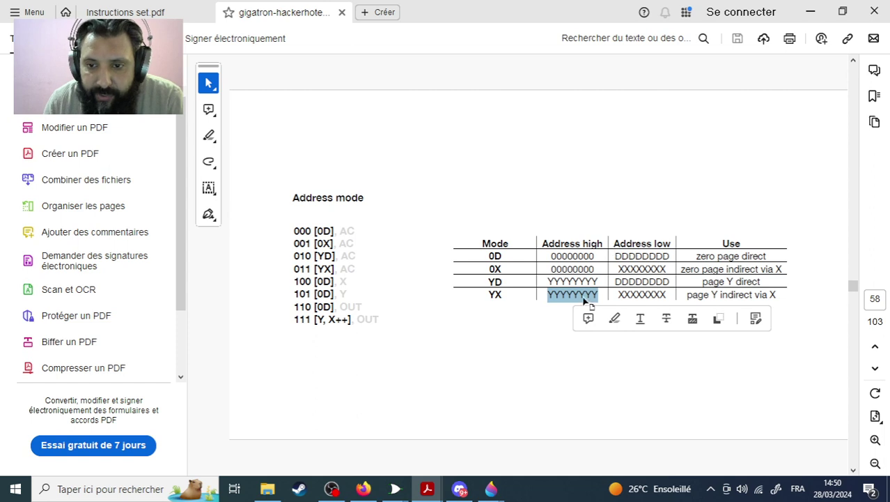
# Highlight the Address low heading, the YX row's low address XXXXXXXX and its use "page Y indirect via X".
pyautogui.doubleClick(639, 244)
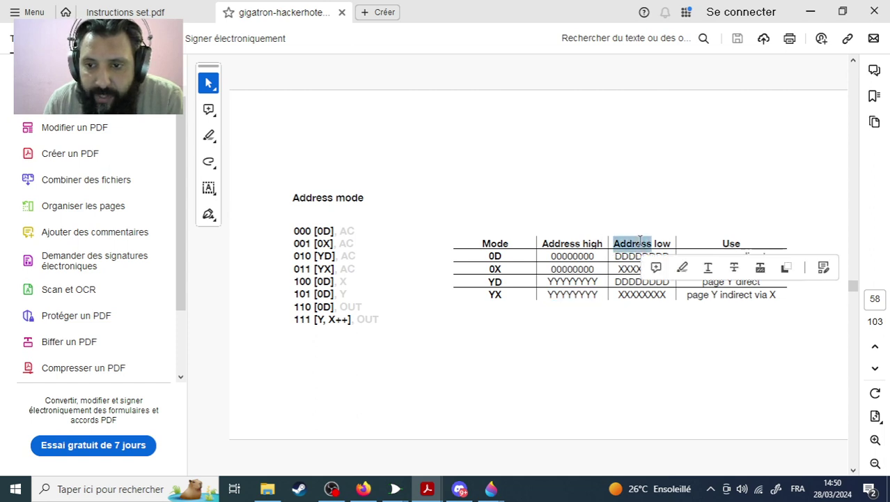
pyautogui.doubleClick(646, 295)
pyautogui.doubleClick(662, 243)
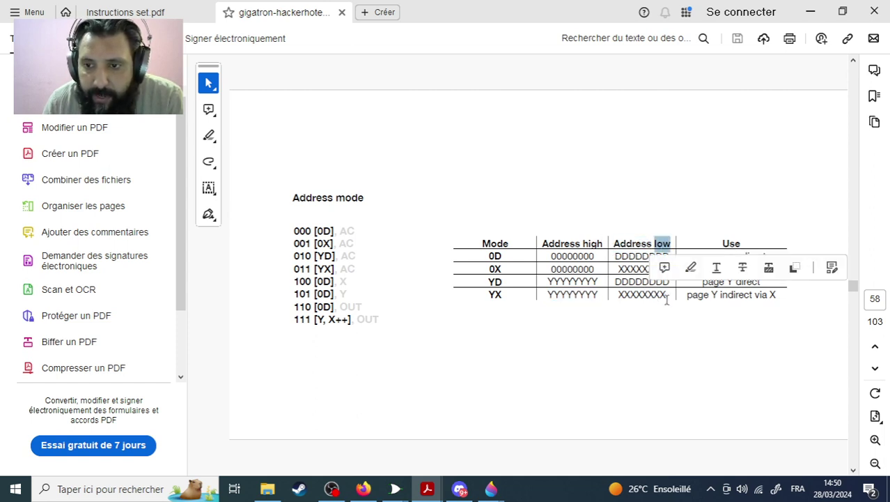
pyautogui.doubleClick(652, 294)
pyautogui.click(733, 295)
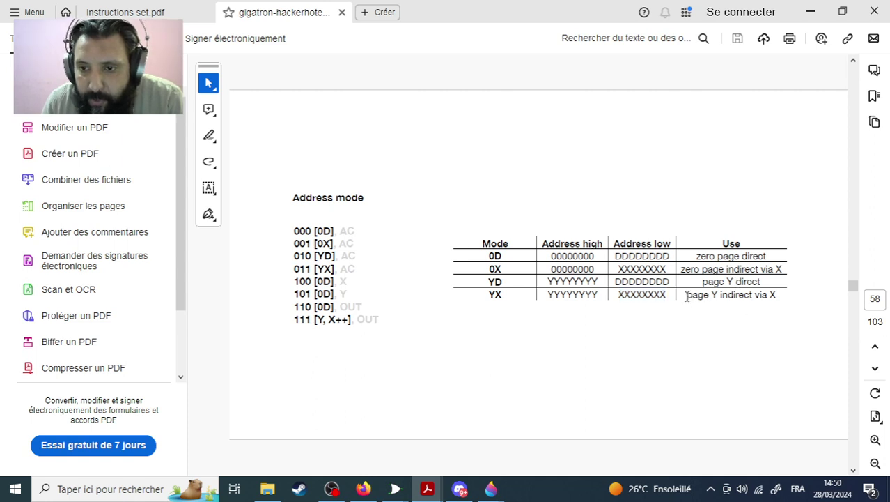
pyautogui.moveTo(687, 296); pyautogui.dragTo(721, 296)
pyautogui.click(750, 296)
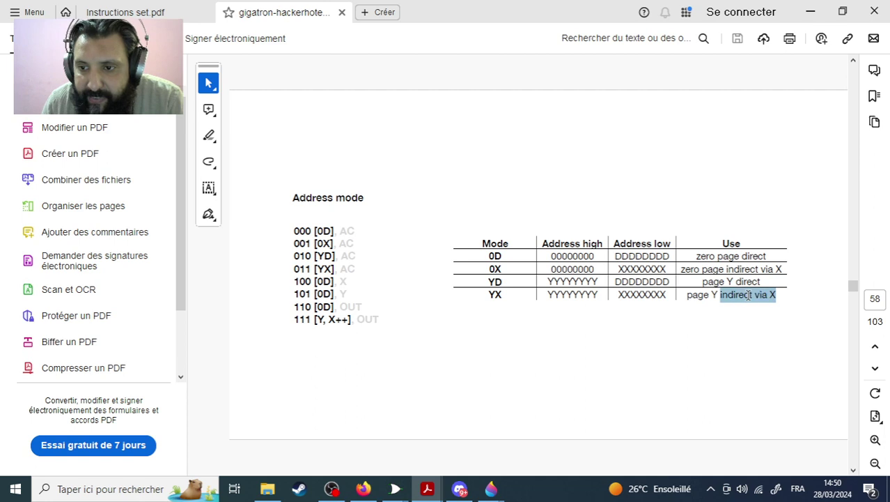
pyautogui.doubleClick(636, 296)
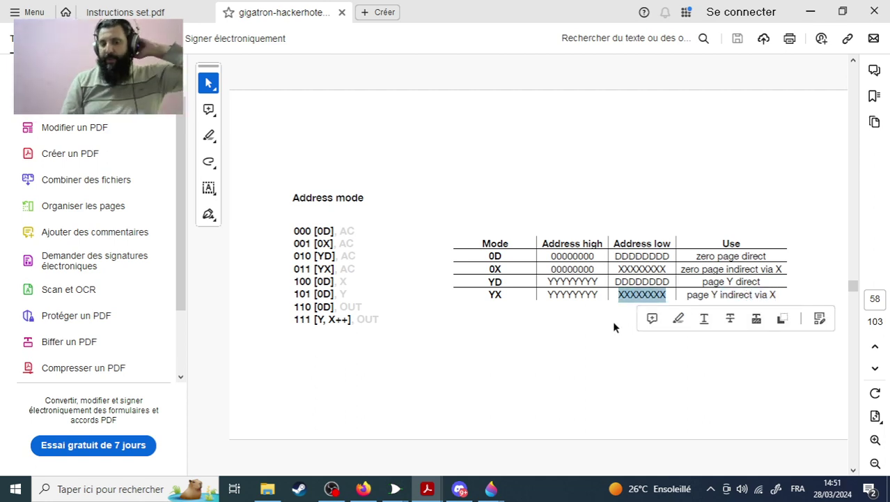
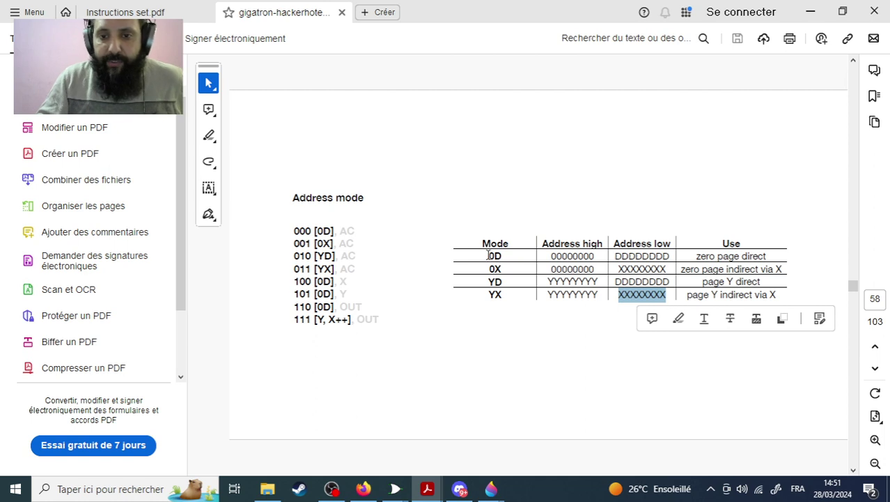
# Highlight the 0D and 0X modes in the table and circle the first RAM row in the Paint 3D sketch.
pyautogui.moveTo(488, 255)
pyautogui.mouseDown()
pyautogui.moveTo(504, 258)
pyautogui.moveTo(501, 269)
pyautogui.mouseUp()
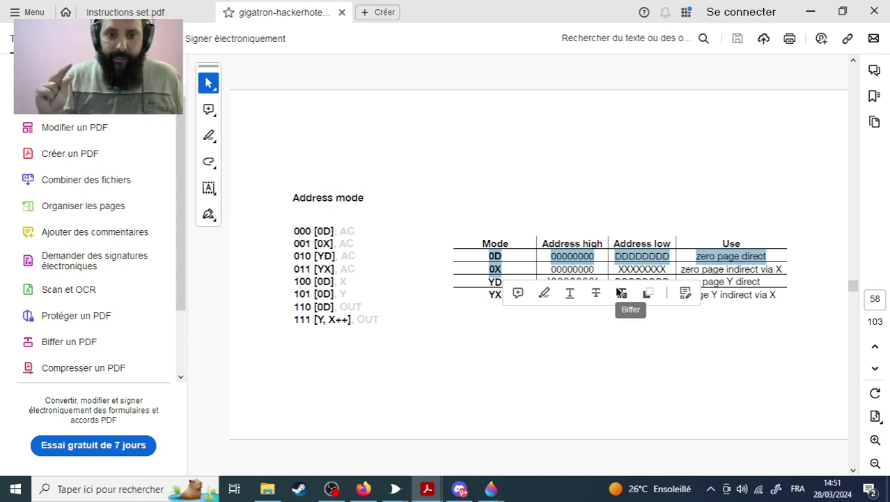
pyautogui.moveTo(485, 493)
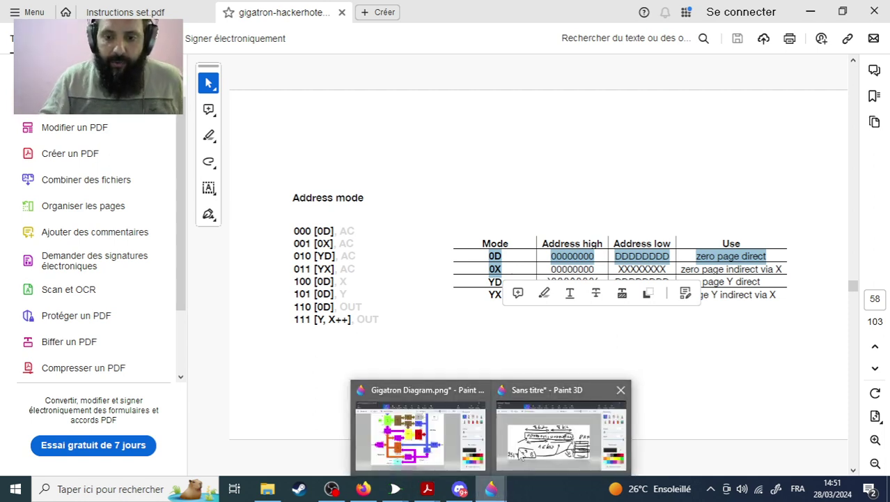
pyautogui.click(544, 446)
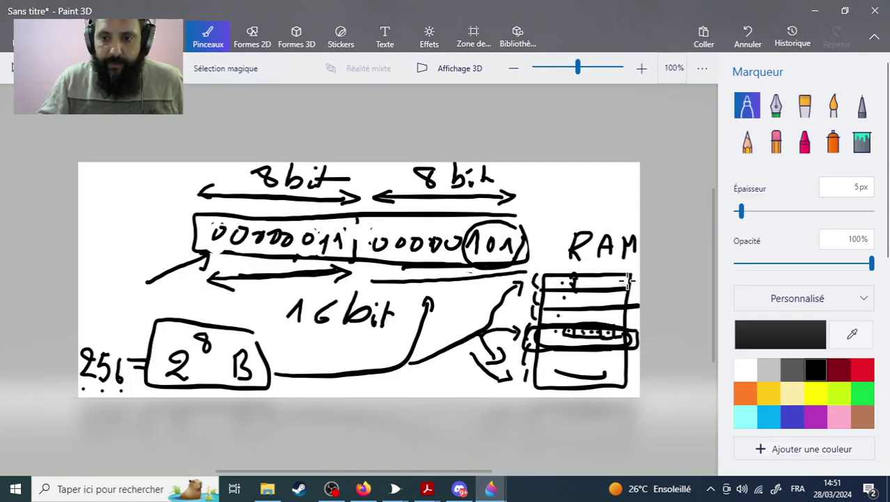
pyautogui.moveTo(631, 273)
pyautogui.mouseDown()
pyautogui.moveTo(605, 263)
pyautogui.moveTo(527, 271)
pyautogui.moveTo(526, 284)
pyautogui.moveTo(633, 268)
pyautogui.mouseUp()
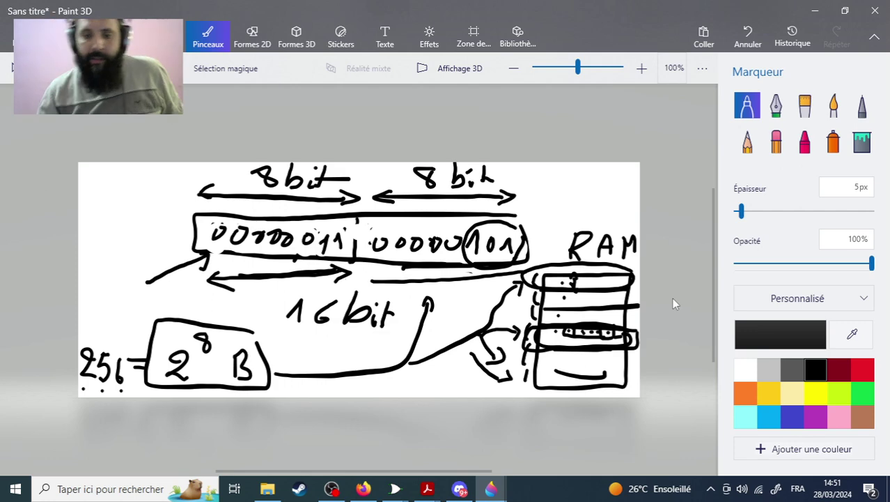
# Return to gigatron-hackerhotel.pdf in Acrobat and compare the YD and YX modes with the 0D and 0X modes.
pyautogui.click(428, 488)
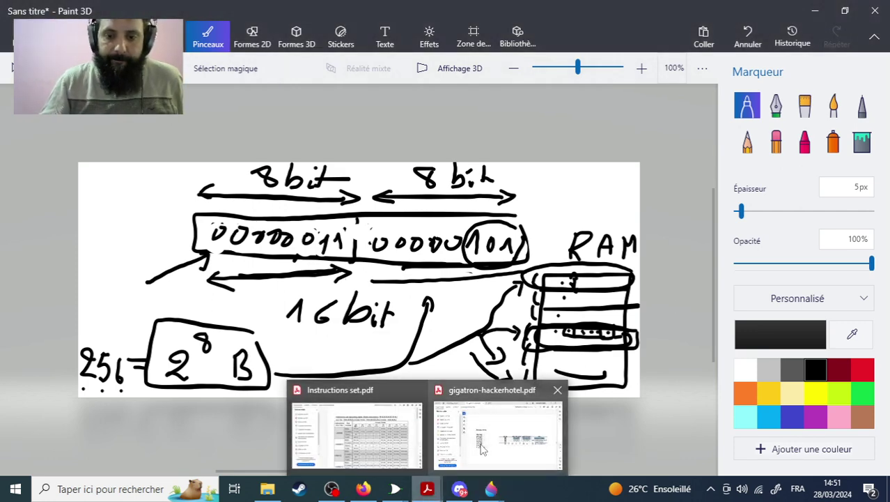
pyautogui.click(484, 446)
pyautogui.click(495, 283)
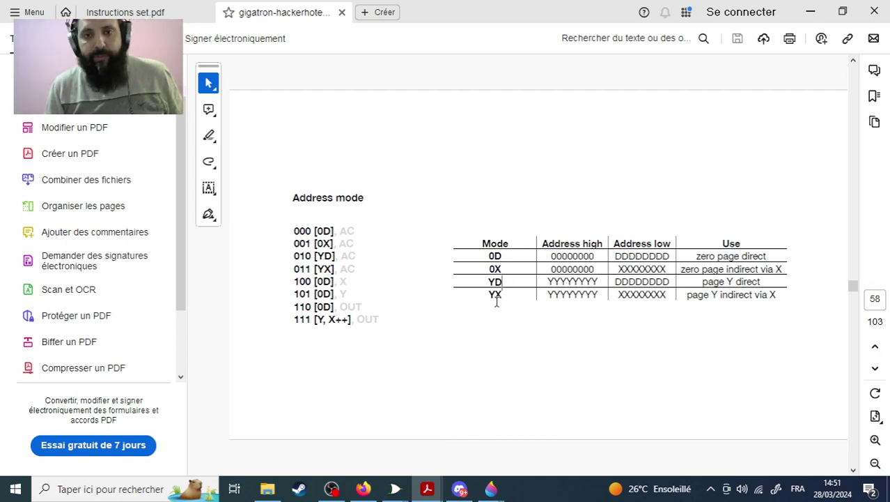
pyautogui.moveTo(503, 282)
pyautogui.mouseDown()
pyautogui.moveTo(488, 281)
pyautogui.moveTo(503, 269)
pyautogui.mouseUp()
pyautogui.keyDown('shift'); pyautogui.click(500, 295); pyautogui.keyUp('shift')
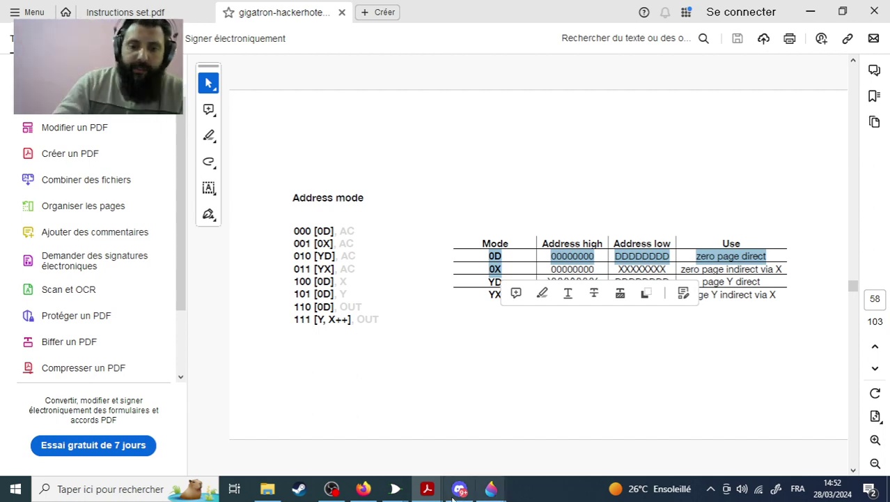
# Switch to the Gigatron project in Logisim and open the MAU (Memory Address Unit) circuit.
pyautogui.moveTo(395, 488)
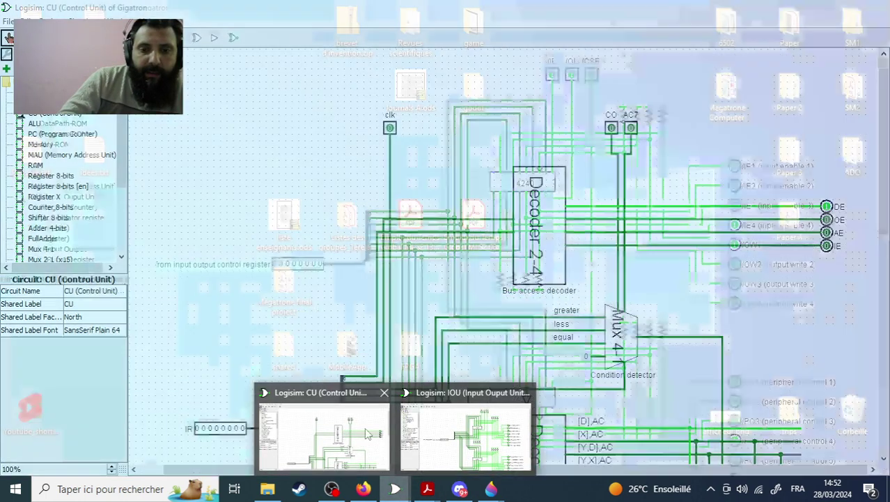
pyautogui.click(355, 437)
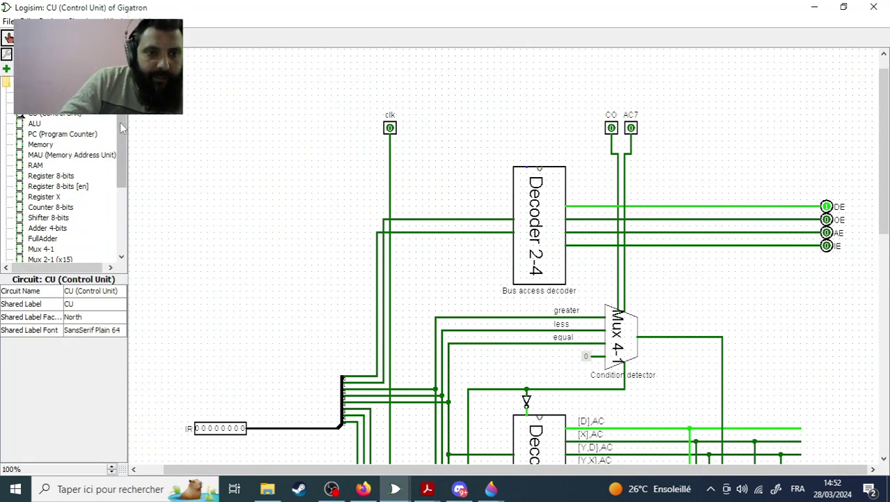
pyautogui.scroll(-1, 123, 132)
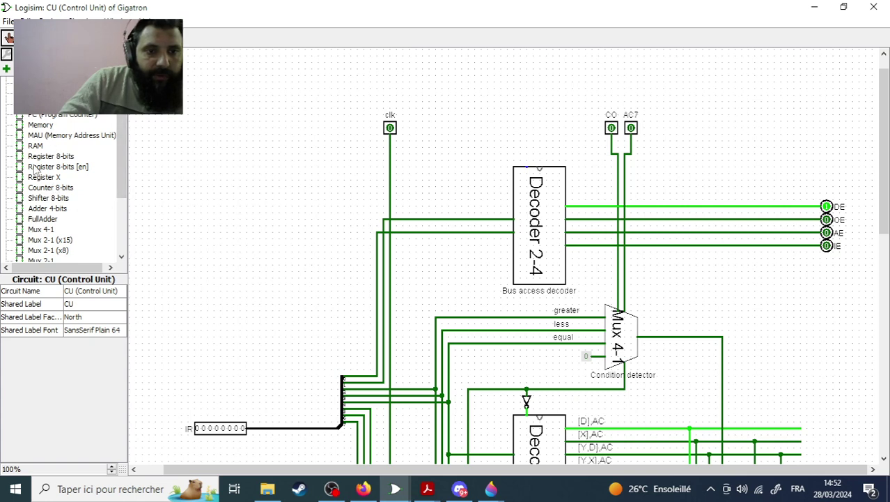
pyautogui.doubleClick(41, 135)
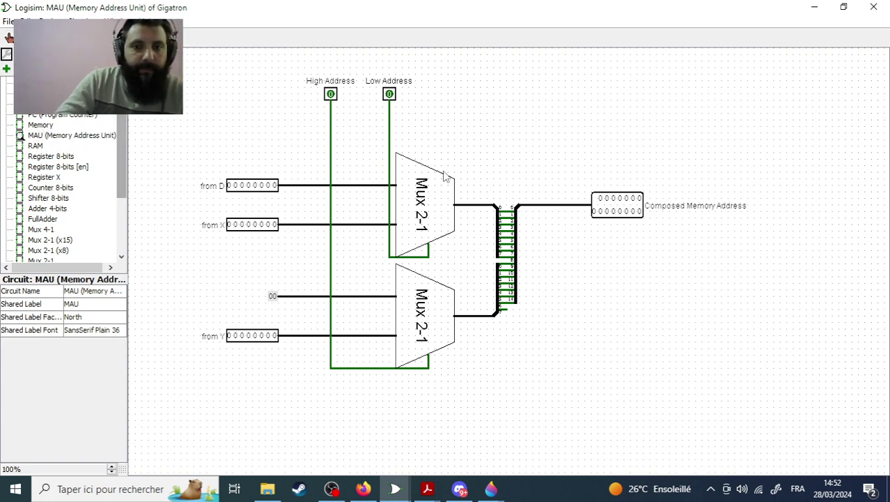
# Select the upper Mux 2-1 fed by D and X, then the upper 8-bit splitter, to point them out.
pyautogui.click(427, 202)
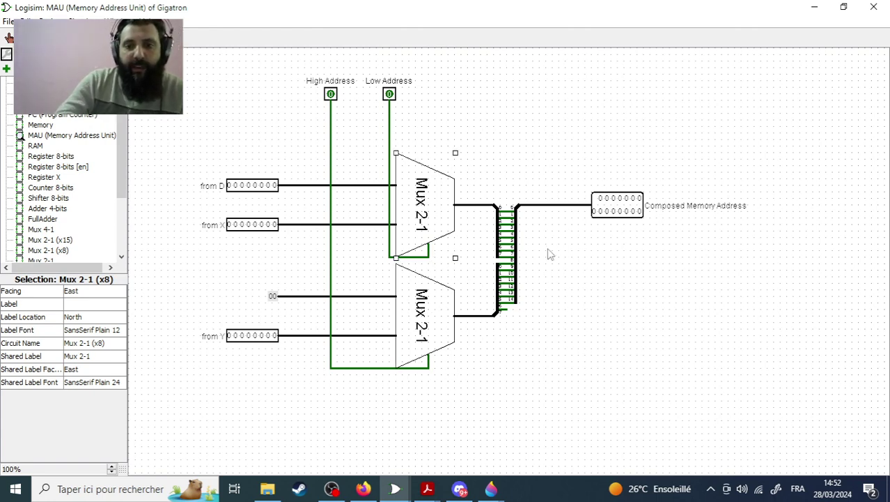
pyautogui.click(542, 222)
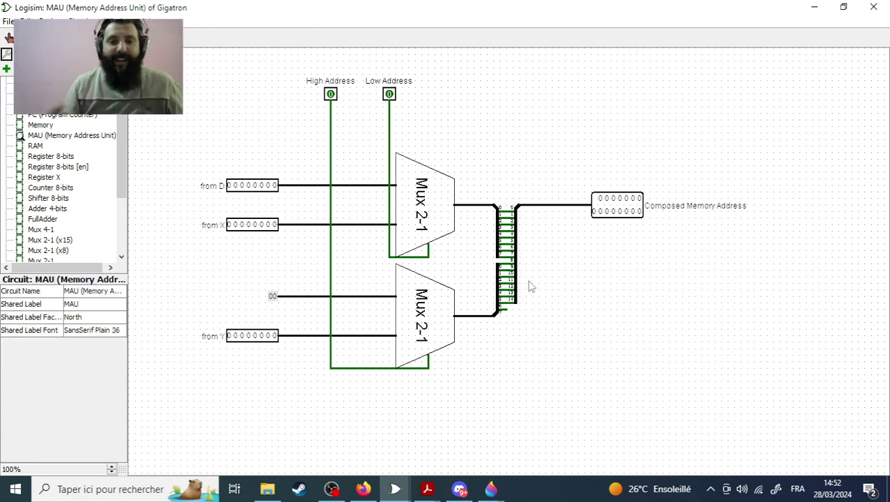
pyautogui.click(438, 209)
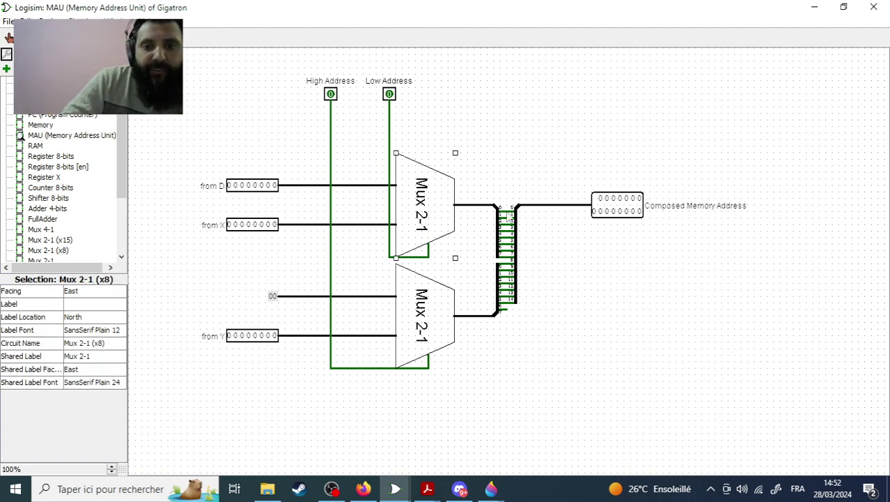
pyautogui.click(521, 186)
pyautogui.moveTo(537, 184); pyautogui.dragTo(478, 280)
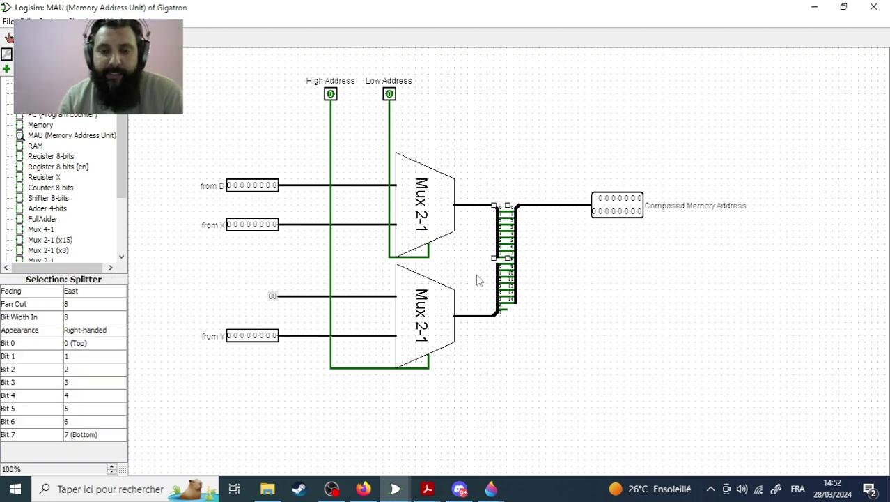
# Point out the lower Mux 2-1 fed by 00 and Y and select the lower 8-bit splitter.
pyautogui.click(562, 236)
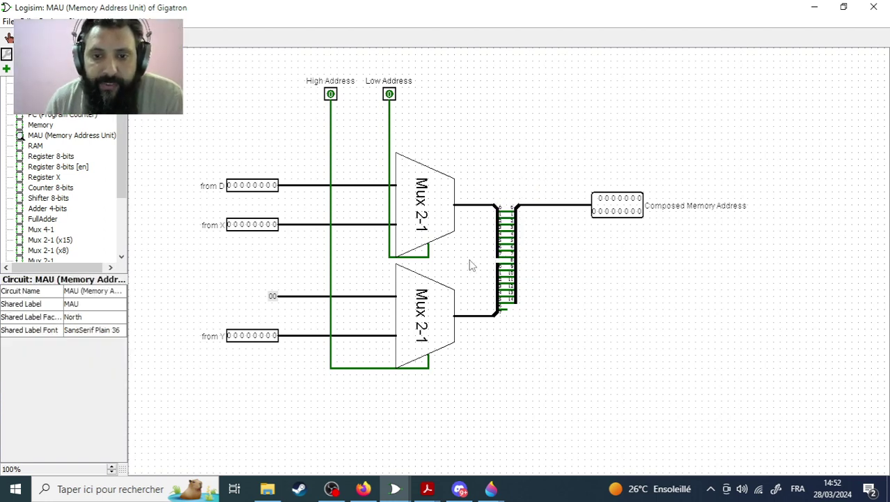
pyautogui.moveTo(470, 259); pyautogui.dragTo(362, 403)
pyautogui.moveTo(547, 338); pyautogui.dragTo(475, 247)
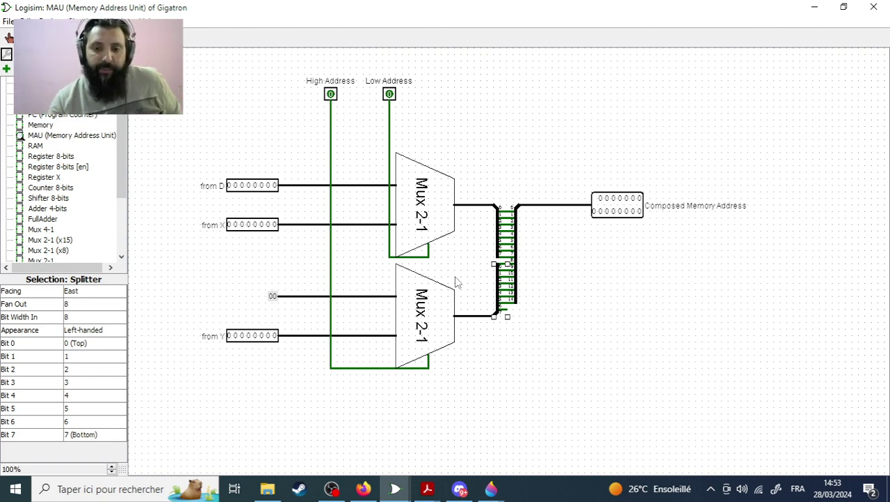
# Switch to gigatron-hackerhotel.pdf in Acrobat and point out the 0D mode in the address mode table.
pyautogui.moveTo(427, 489)
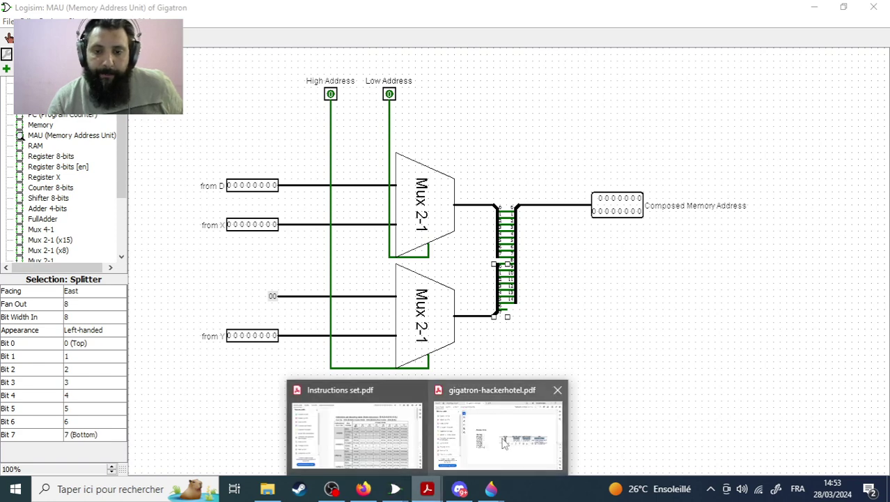
pyautogui.click(439, 431)
pyautogui.click(514, 249)
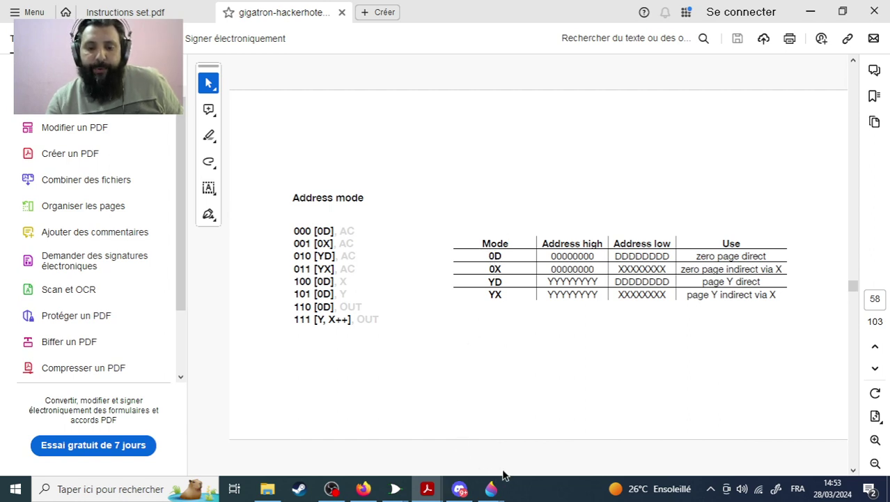
# Return to Logisim, open the main Gigatron circuit and locate the MAU block between the registers and MEMORY.
pyautogui.moveTo(397, 491)
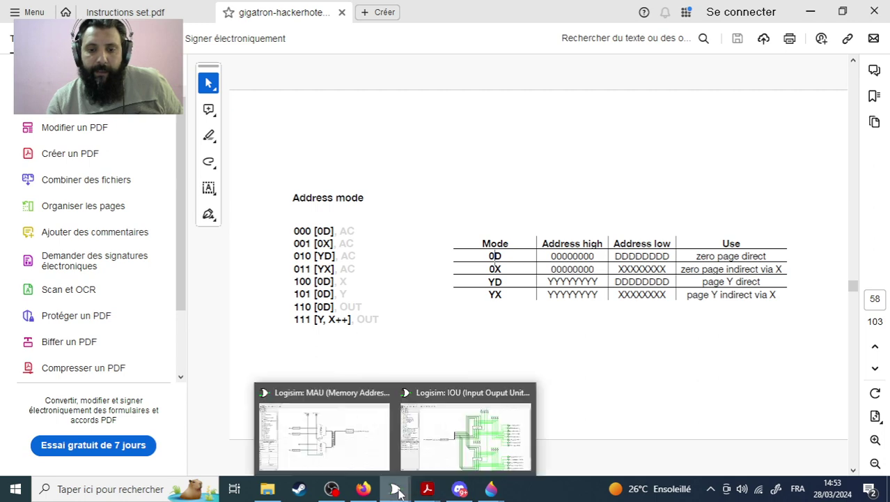
pyautogui.click(324, 429)
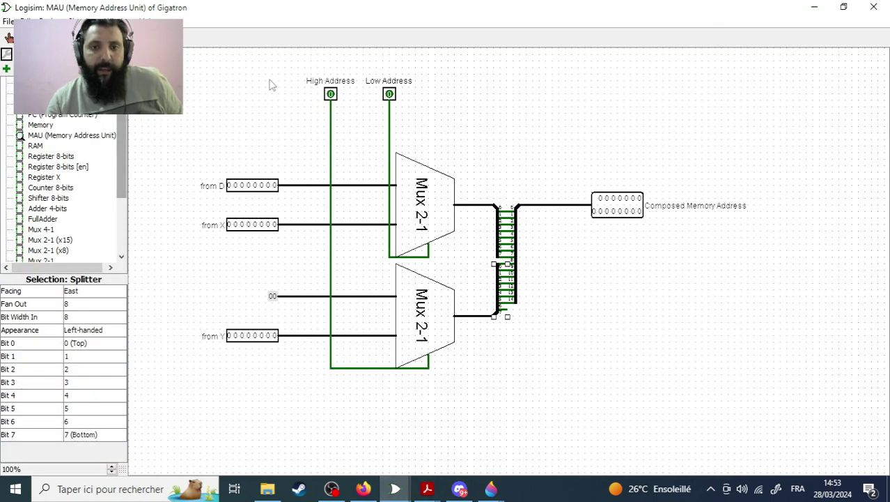
pyautogui.scroll(2, 66, 188)
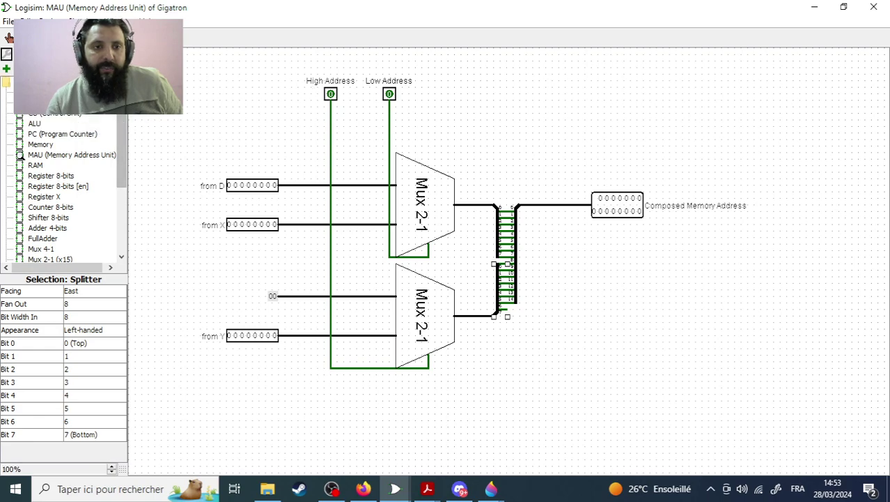
pyautogui.click(42, 98)
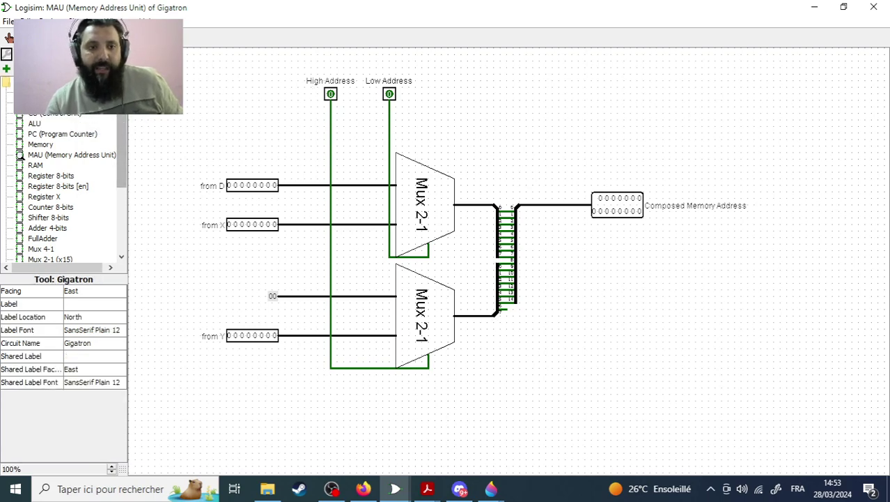
pyautogui.doubleClick(42, 99)
pyautogui.scroll(-8, 637, 237)
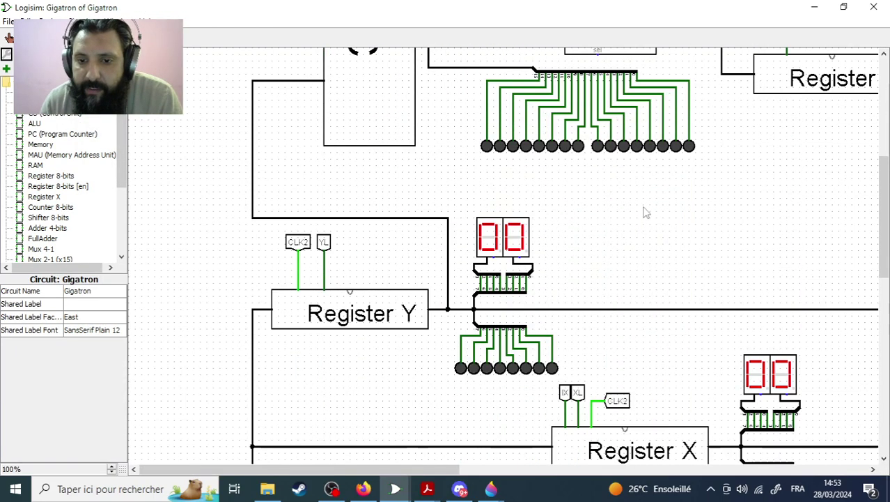
pyautogui.scroll(-2, 646, 212)
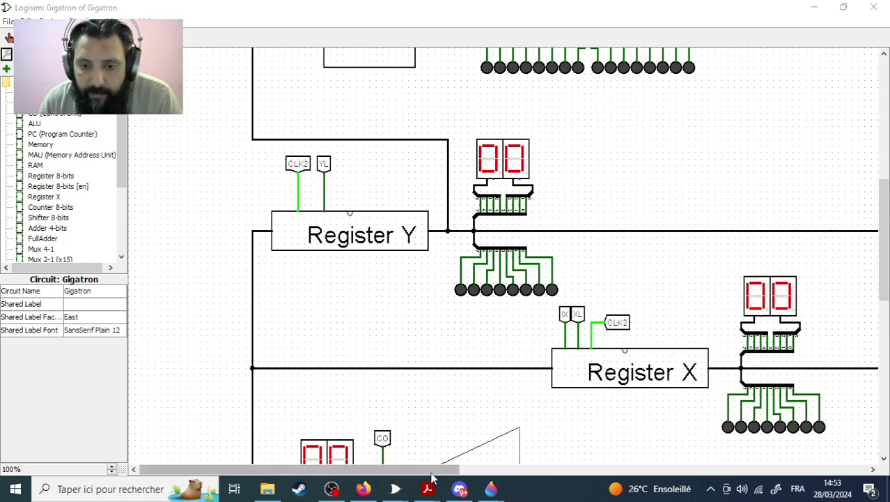
pyautogui.moveTo(432, 469); pyautogui.dragTo(651, 469)
pyautogui.scroll(-6, 571, 351)
pyautogui.scroll(5, 572, 350)
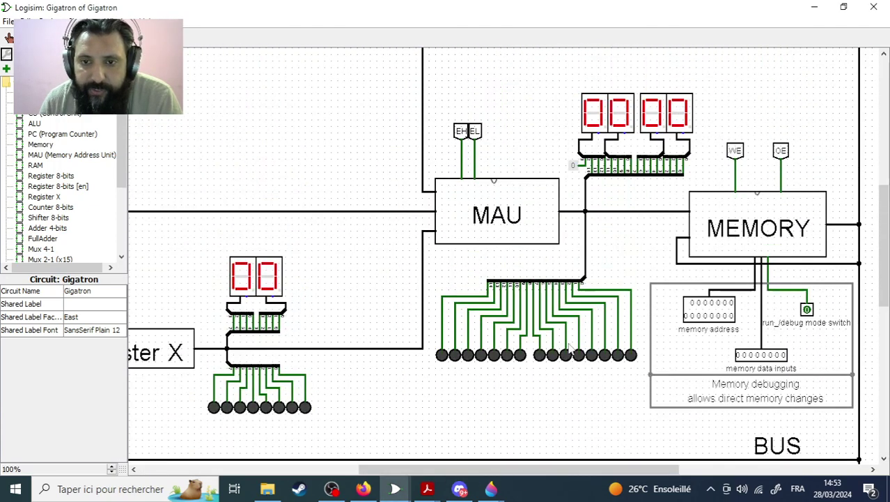
pyautogui.scroll(2, 571, 351)
# Select the EH and EL tunnels above the MAU block alternately to point out its two control signals.
pyautogui.click(462, 209)
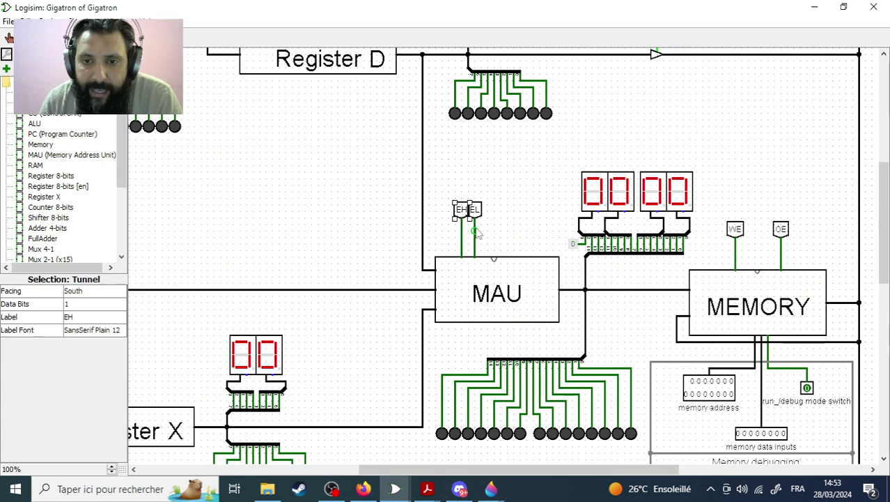
pyautogui.click(475, 210)
pyautogui.click(462, 211)
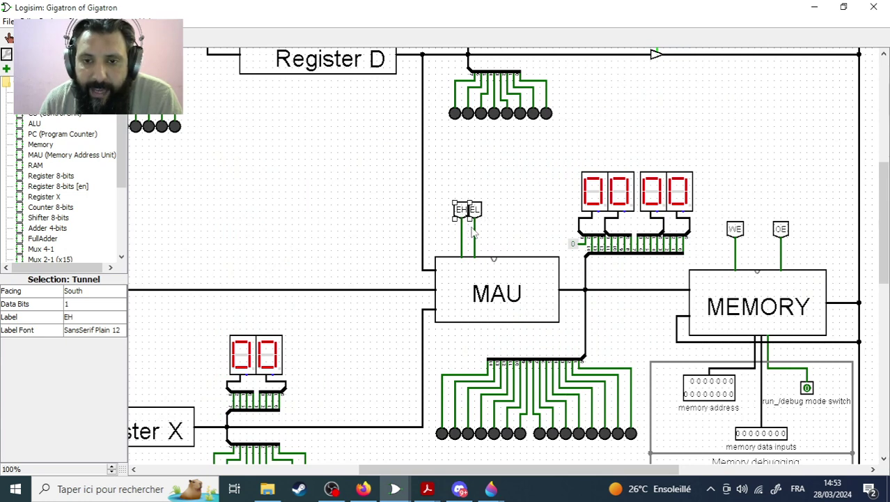
pyautogui.click(475, 210)
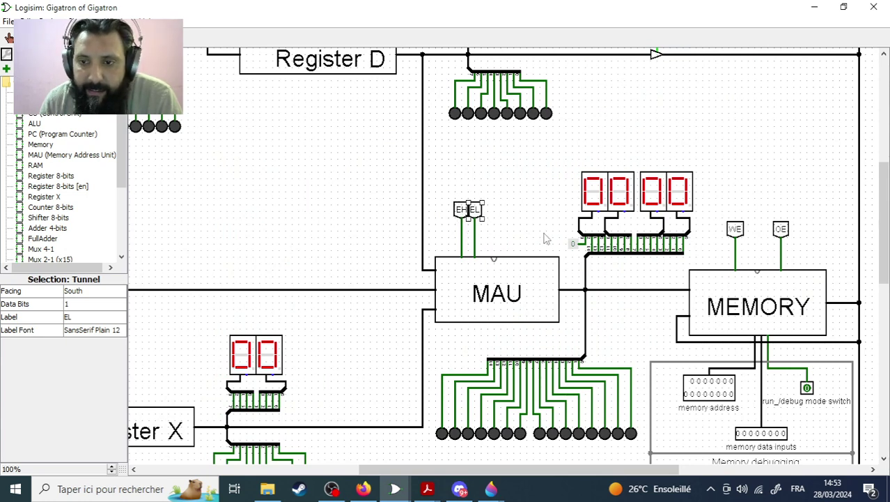
pyautogui.click(462, 210)
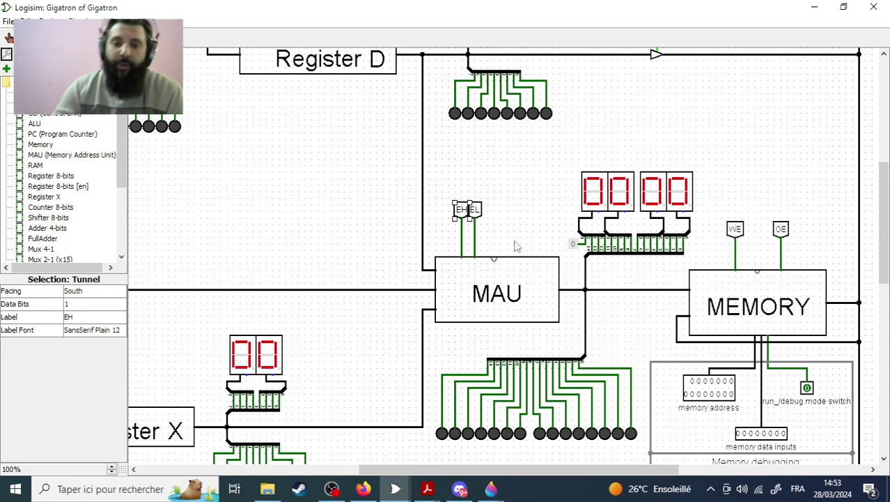
pyautogui.click(480, 214)
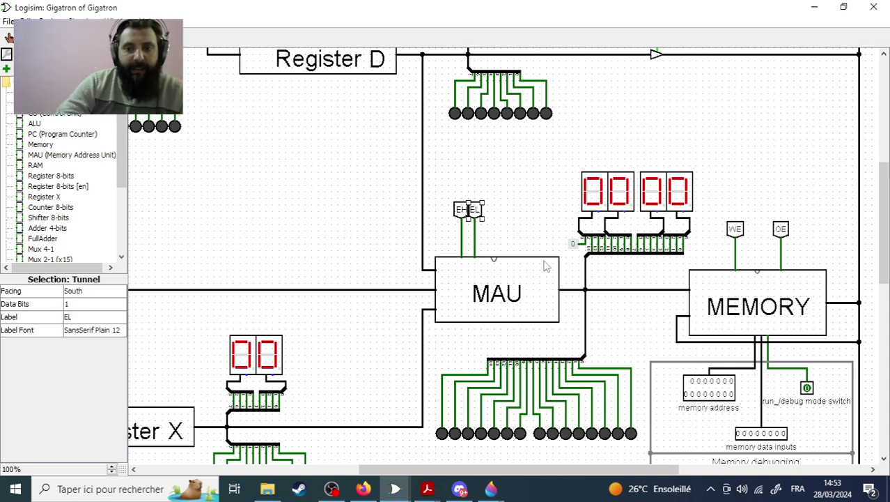
pyautogui.click(464, 213)
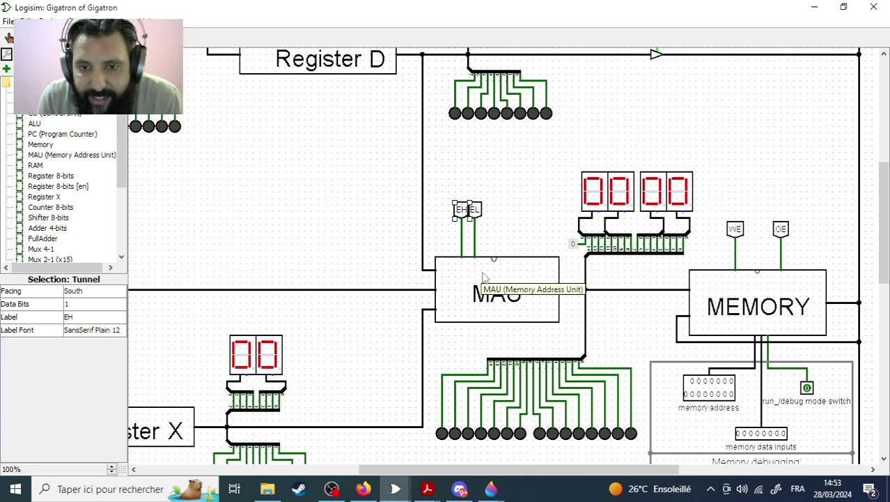
pyautogui.click(478, 214)
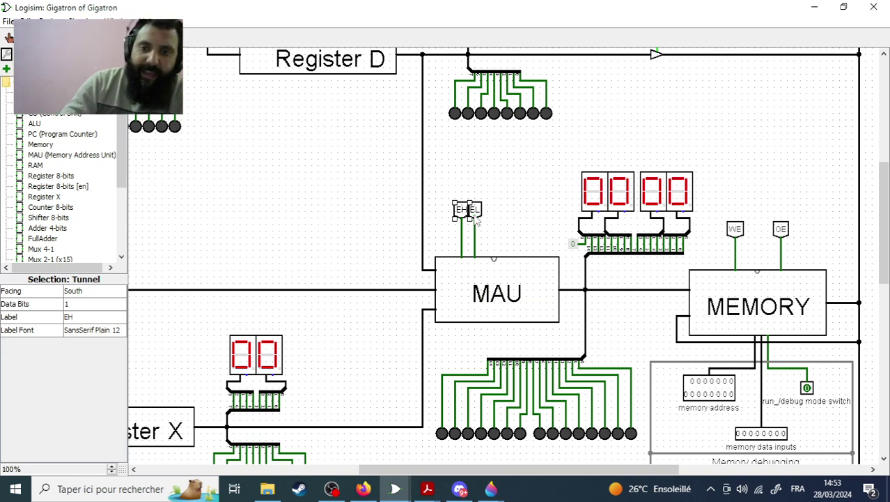
pyautogui.click(463, 215)
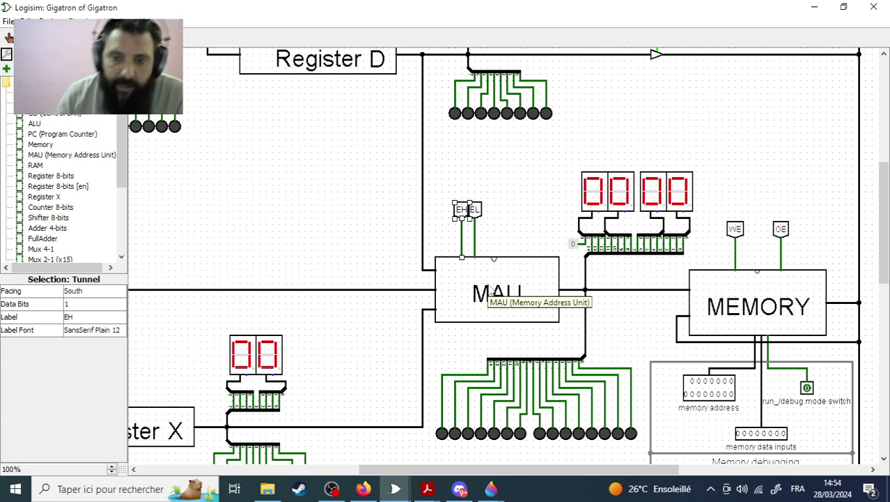
pyautogui.click(480, 213)
pyautogui.click(464, 216)
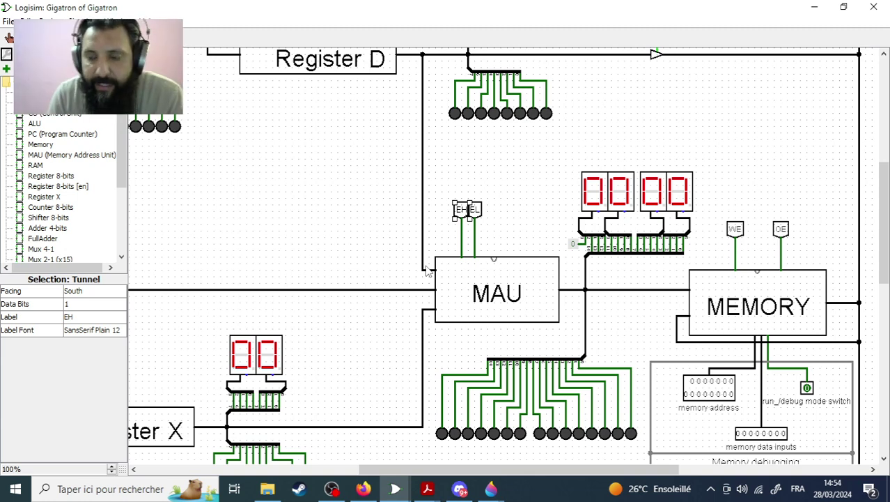
# Open the MAU subcircuit from its block and select the Low Address pin.
pyautogui.rightClick(496, 272)
pyautogui.click(542, 306)
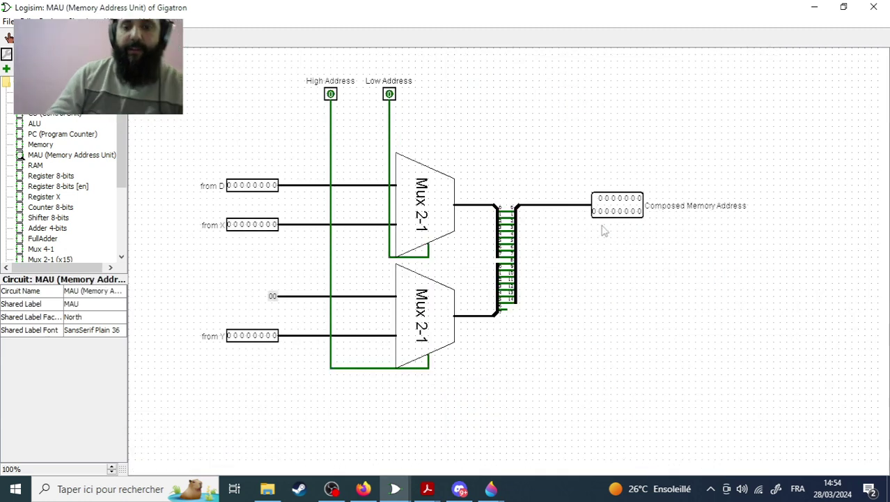
pyautogui.click(390, 95)
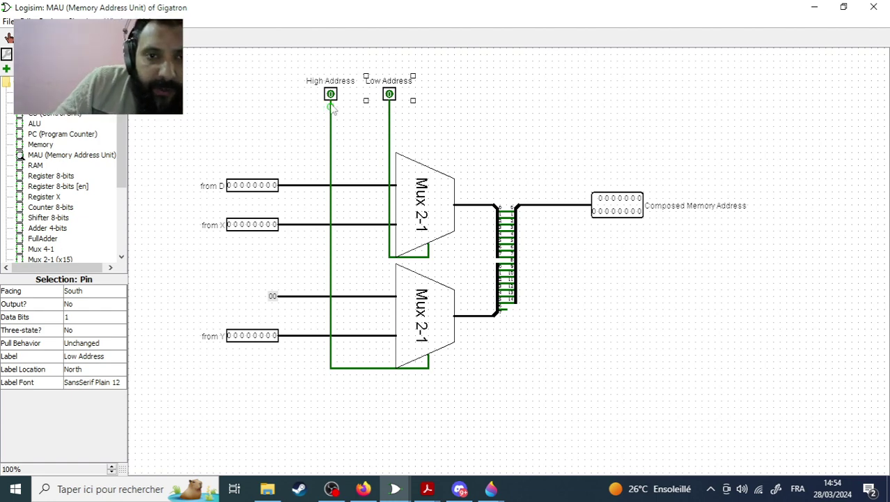
# Select the from D, 00 constant, from Y and from X inputs in turn to point out the possible address combinations.
pyautogui.click(242, 193)
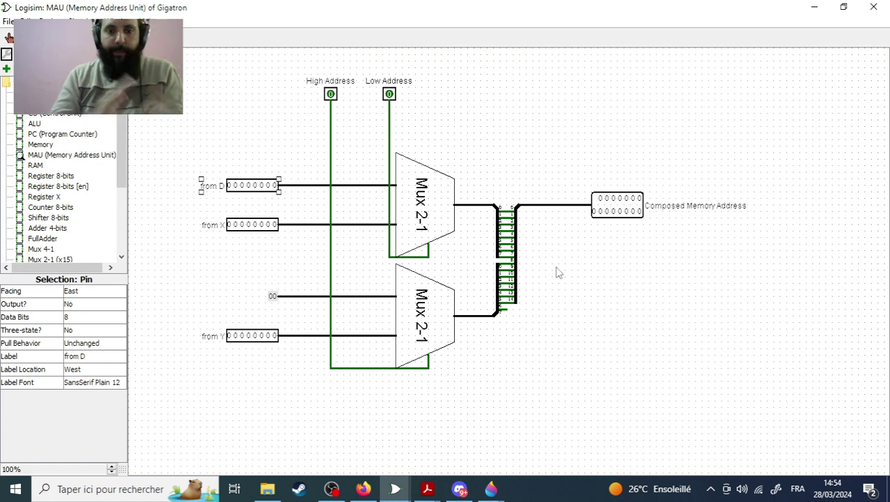
pyautogui.click(273, 296)
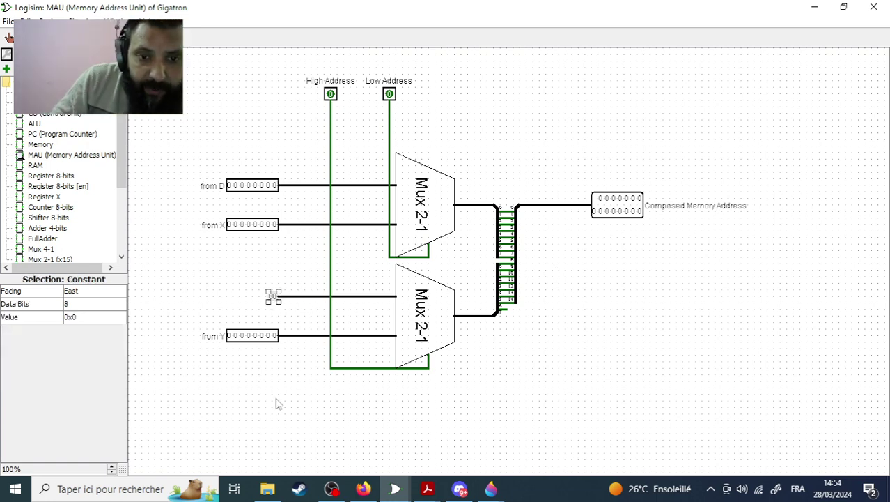
pyautogui.click(265, 340)
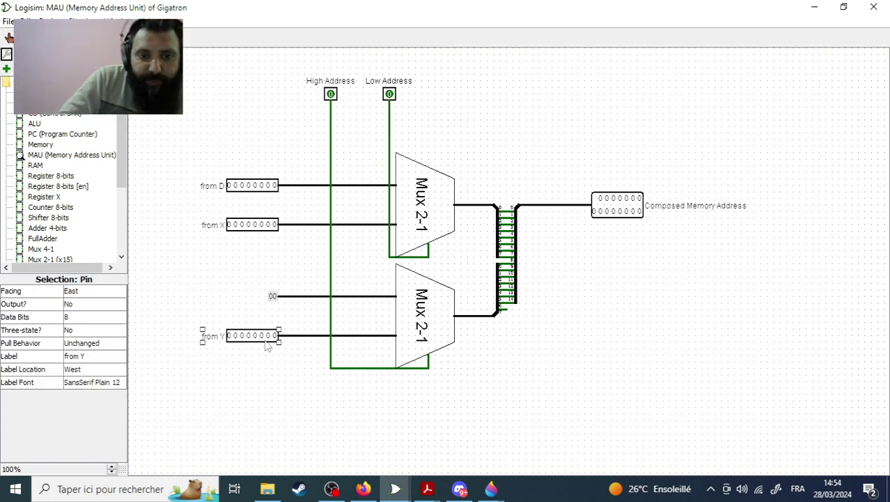
pyautogui.click(263, 189)
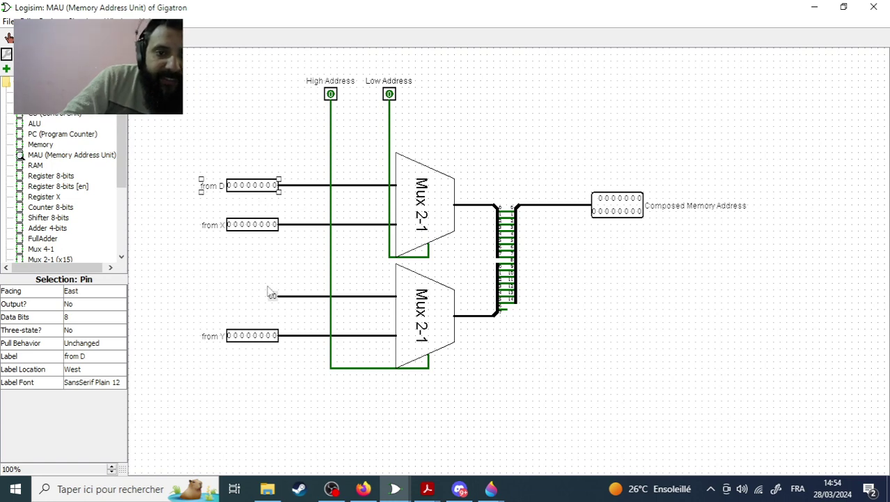
pyautogui.click(272, 228)
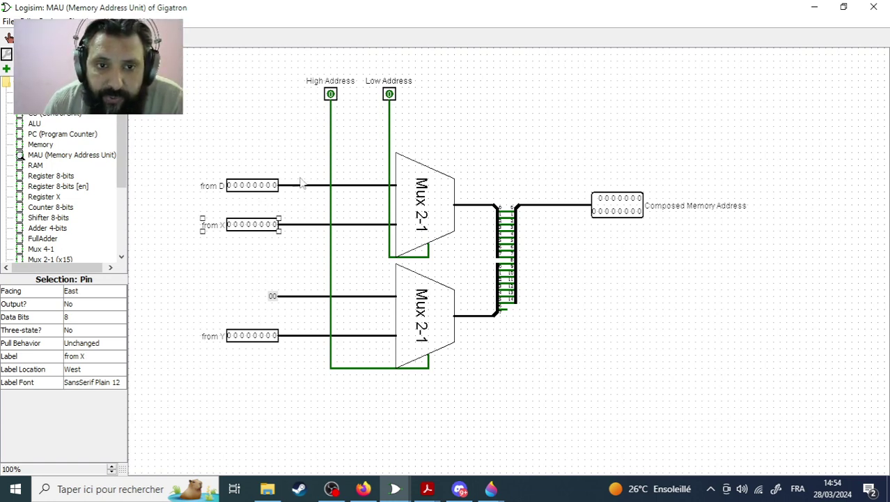
pyautogui.click(292, 212)
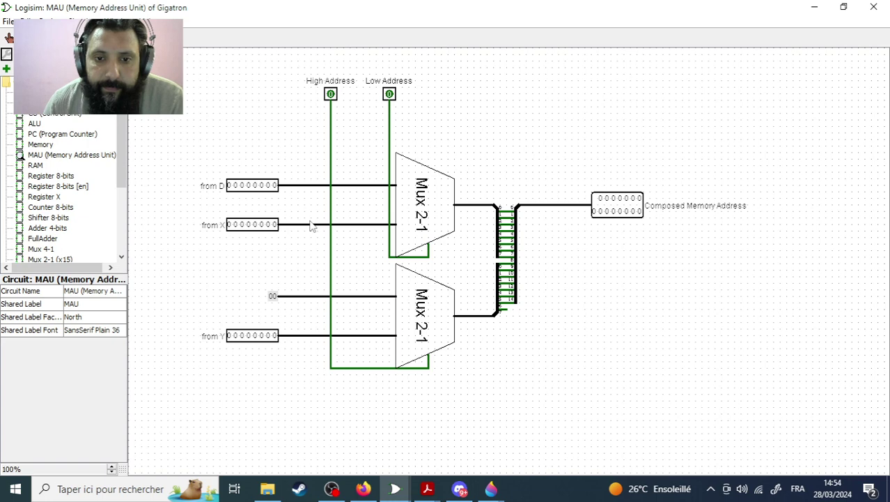
pyautogui.click(273, 186)
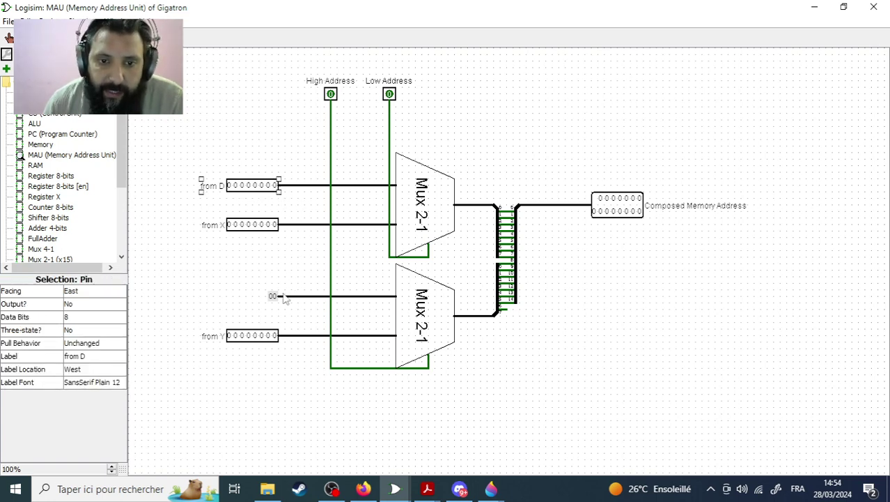
pyautogui.click(273, 296)
# Select the High Address and Low Address pins alternately to point out the select signals of the two multiplexers.
pyautogui.click(331, 98)
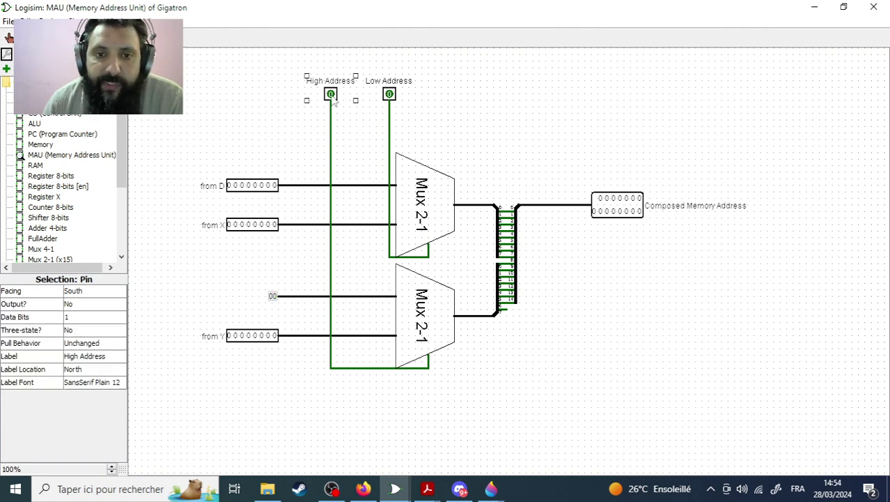
pyautogui.click(391, 98)
pyautogui.click(332, 96)
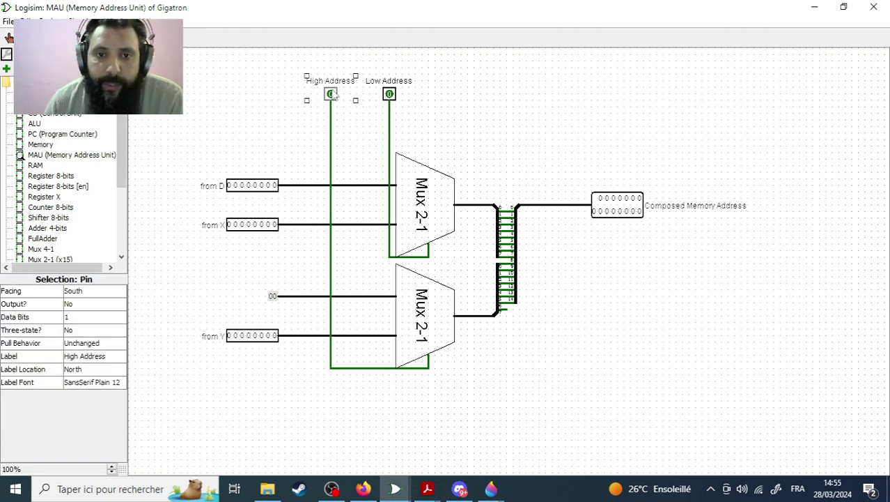
pyautogui.click(391, 96)
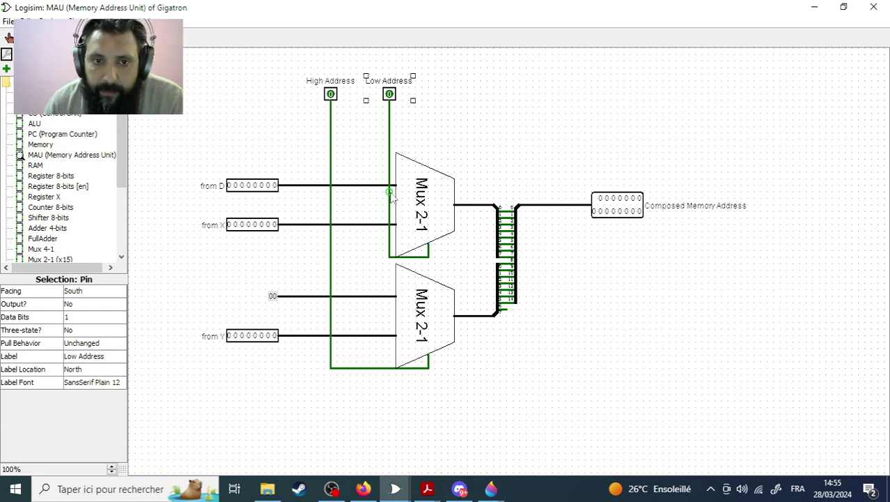
pyautogui.click(330, 99)
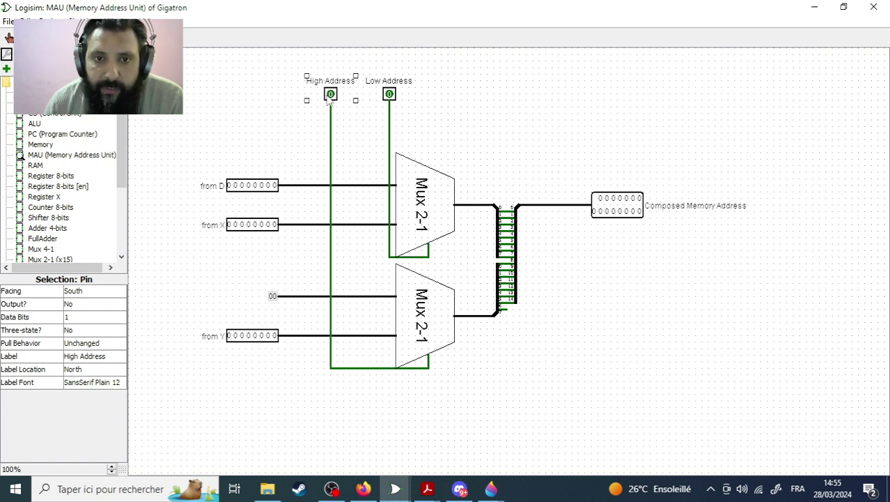
pyautogui.click(390, 97)
pyautogui.click(330, 97)
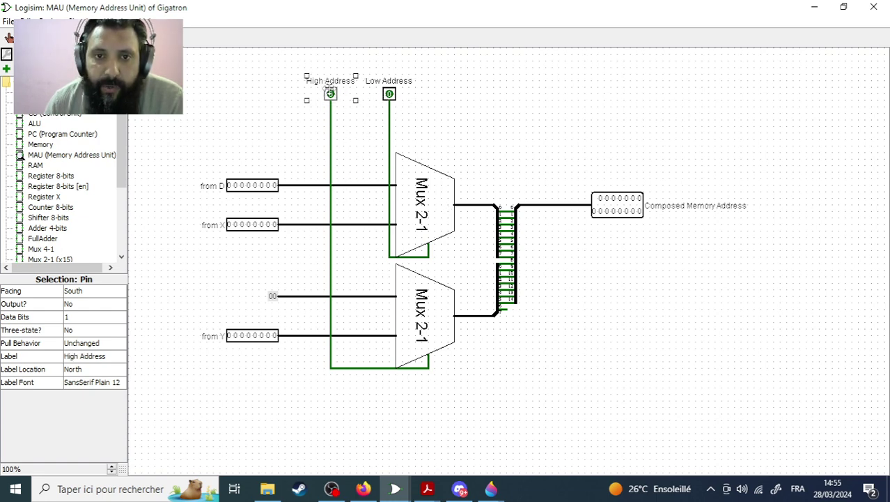
pyautogui.click(390, 98)
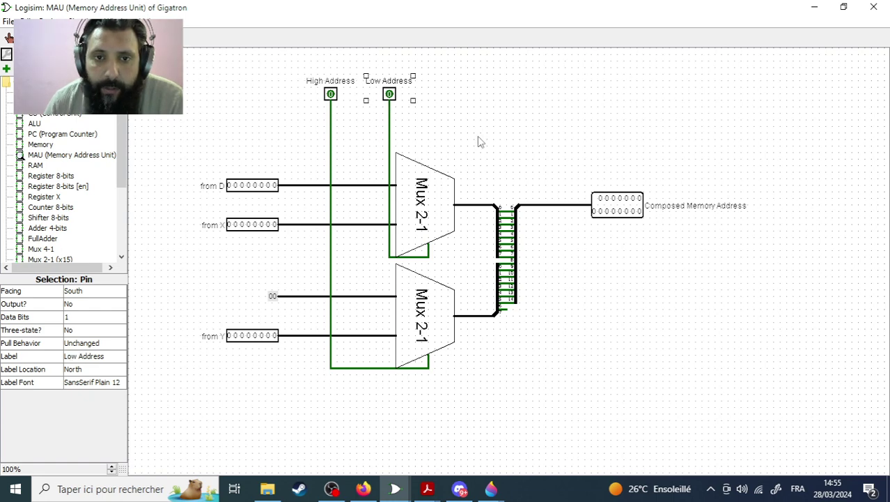
# Alternate between the address mode table in gigatron-hackerhotel.pdf and the MAU circuit in Logisim to compare the modes with the multiplexers.
pyautogui.click(425, 491)
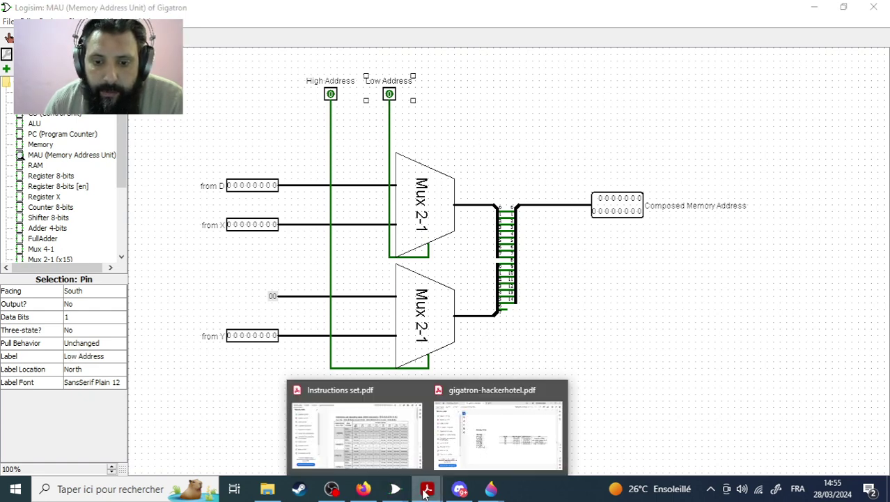
pyautogui.click(483, 439)
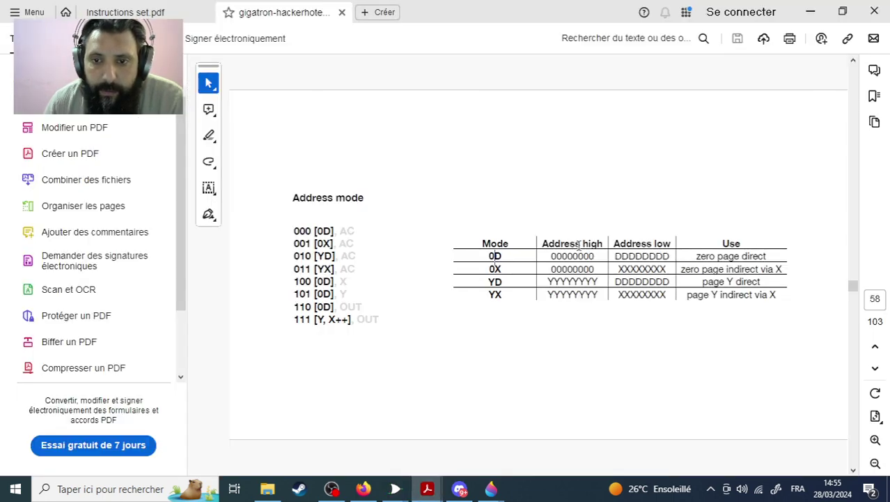
pyautogui.click(810, 14)
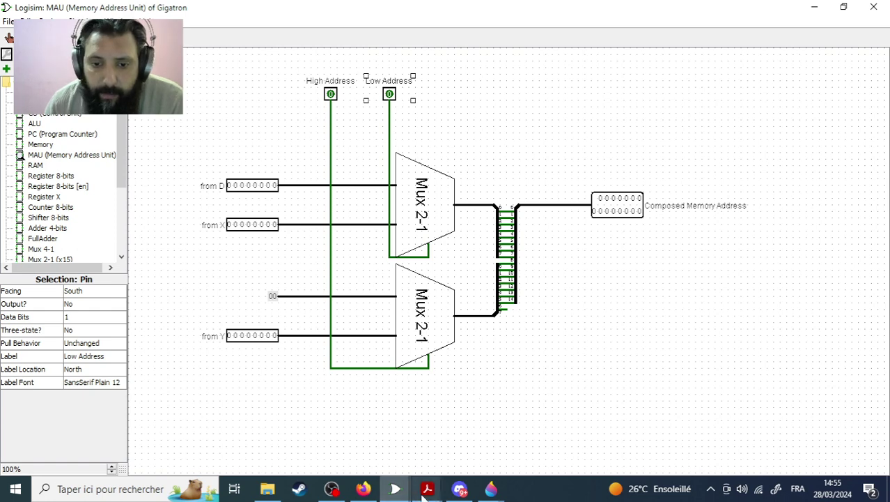
pyautogui.moveTo(428, 489)
pyautogui.click(536, 426)
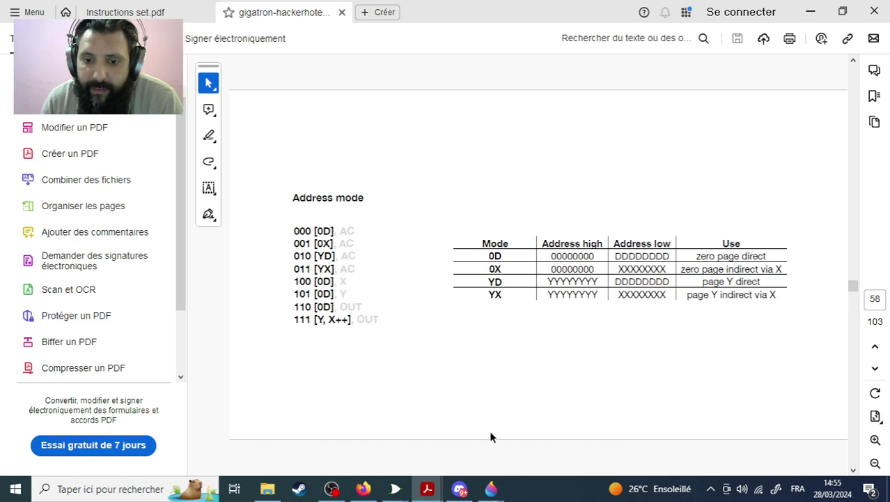
pyautogui.moveTo(492, 484)
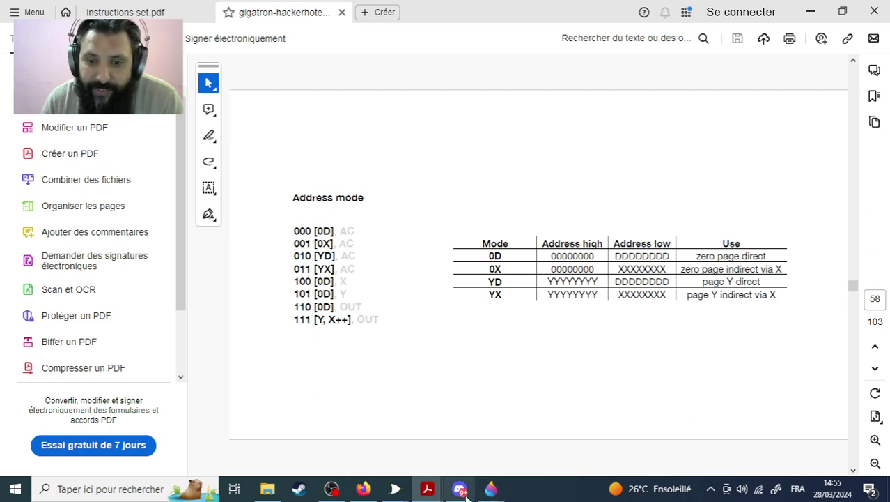
pyautogui.moveTo(402, 497)
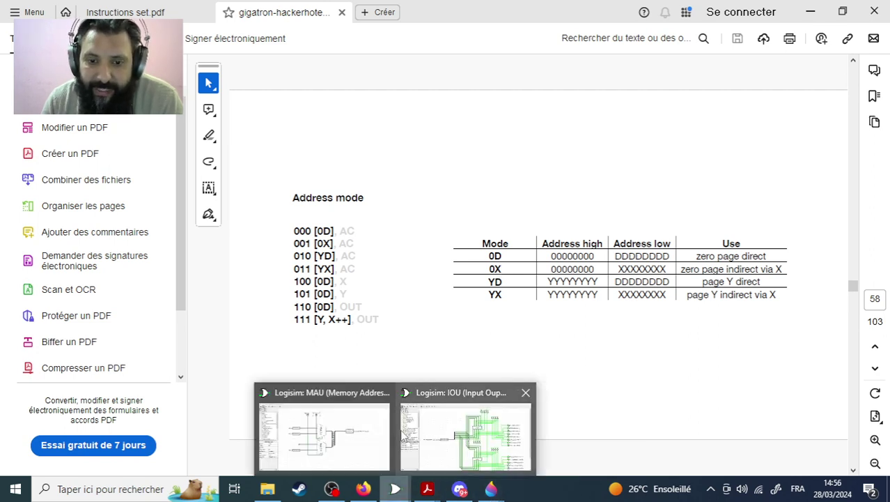
pyautogui.click(355, 433)
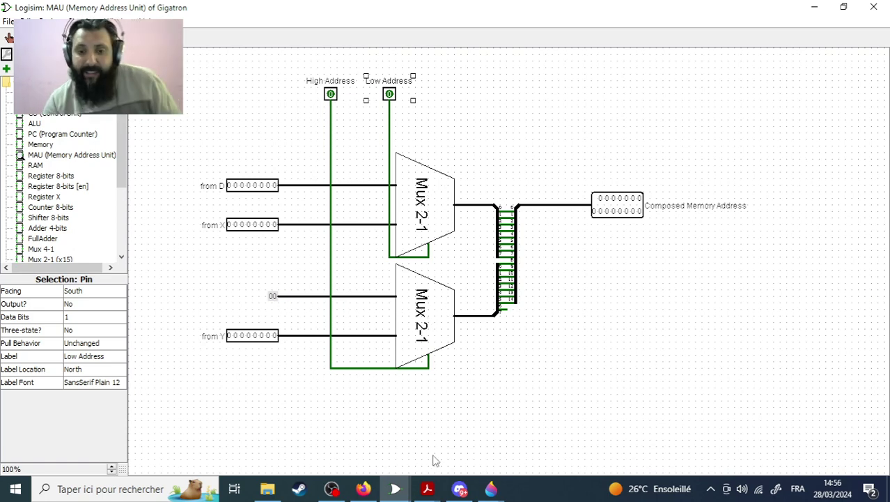
# Switch to gigatron-hackerhotel.pdf and point out the 0X and 0D entries in the address mode table.
pyautogui.moveTo(428, 488)
pyautogui.click(468, 438)
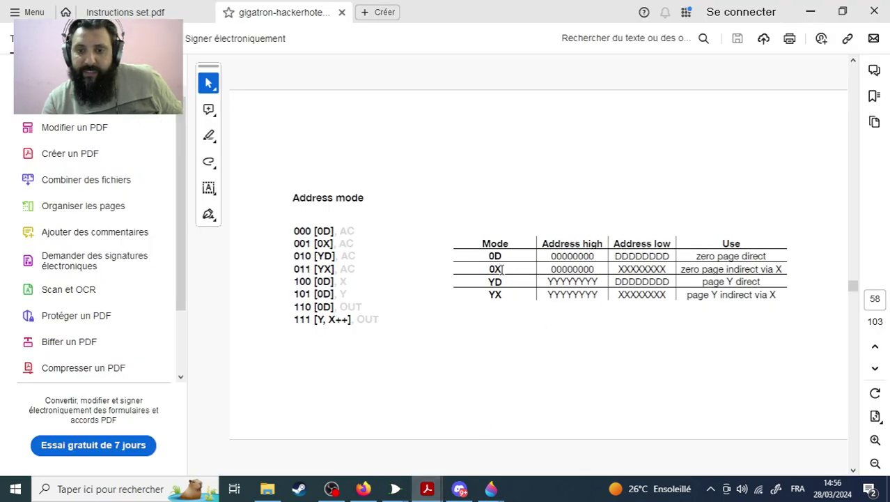
pyautogui.moveTo(502, 269); pyautogui.dragTo(503, 257)
pyautogui.click(520, 285)
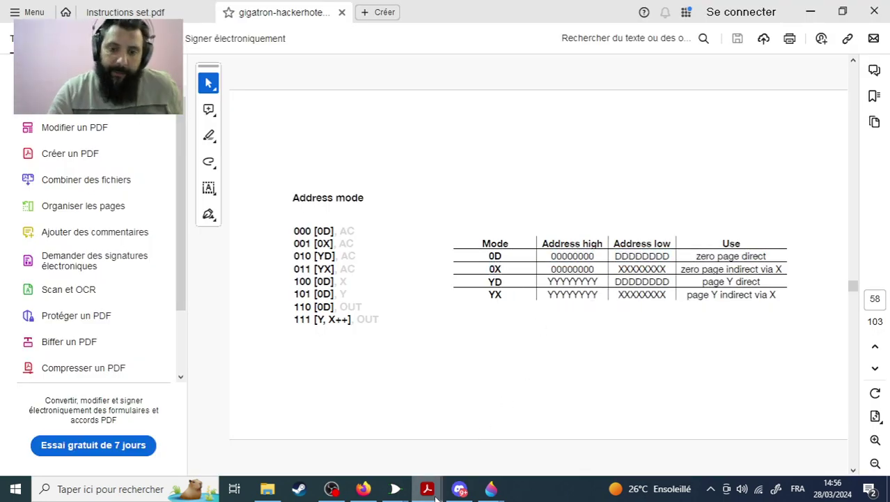
# Return to the MAU circuit in Logisim and select the High Address and Low Address pins alternately to explain their select values.
pyautogui.moveTo(395, 489)
pyautogui.click(339, 434)
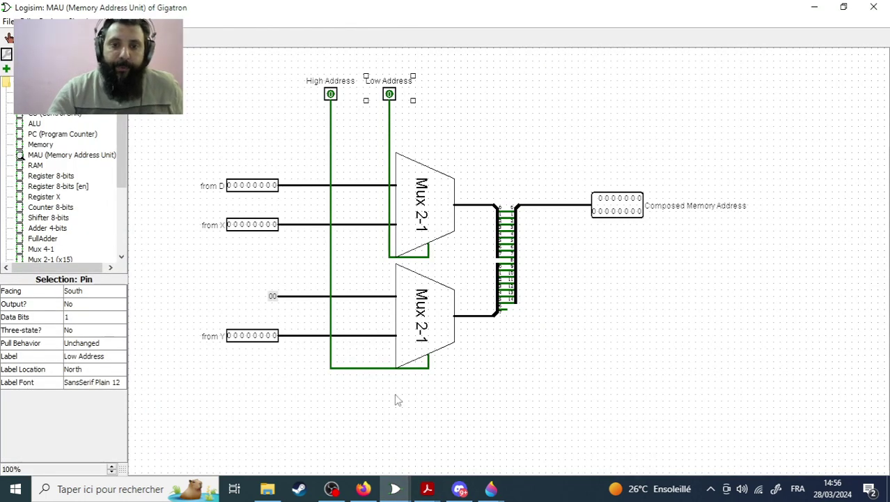
pyautogui.click(332, 96)
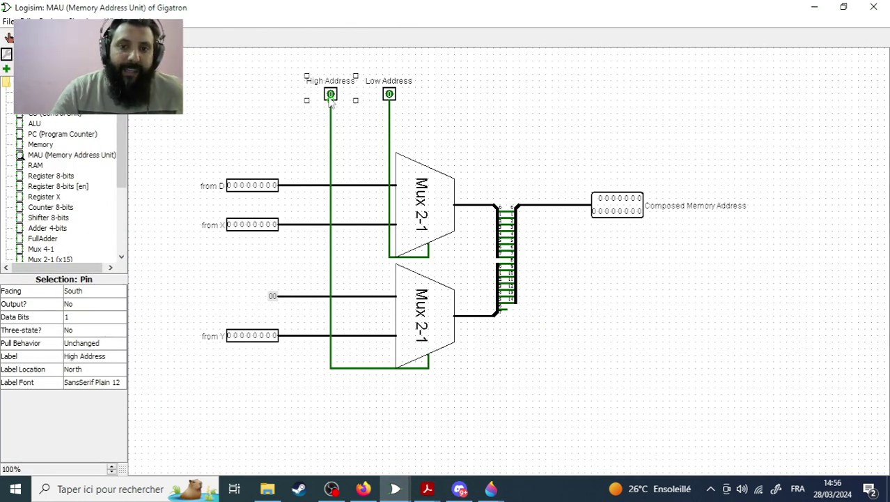
pyautogui.click(391, 97)
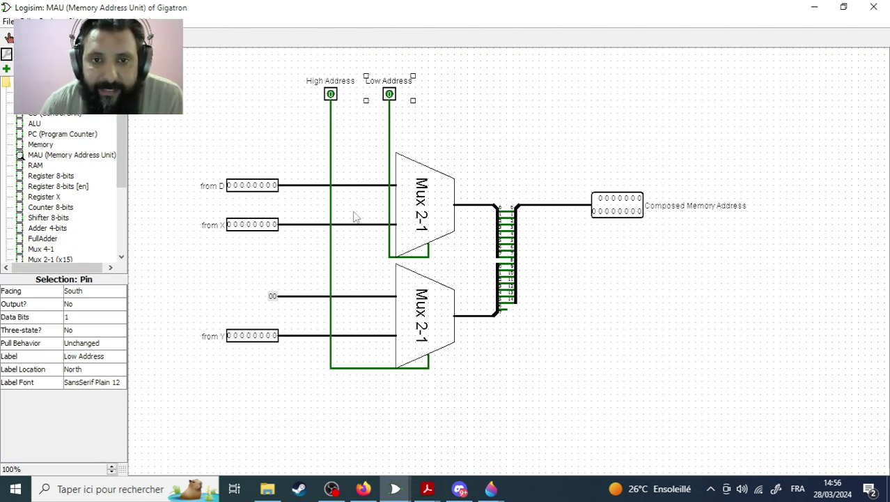
pyautogui.click(332, 96)
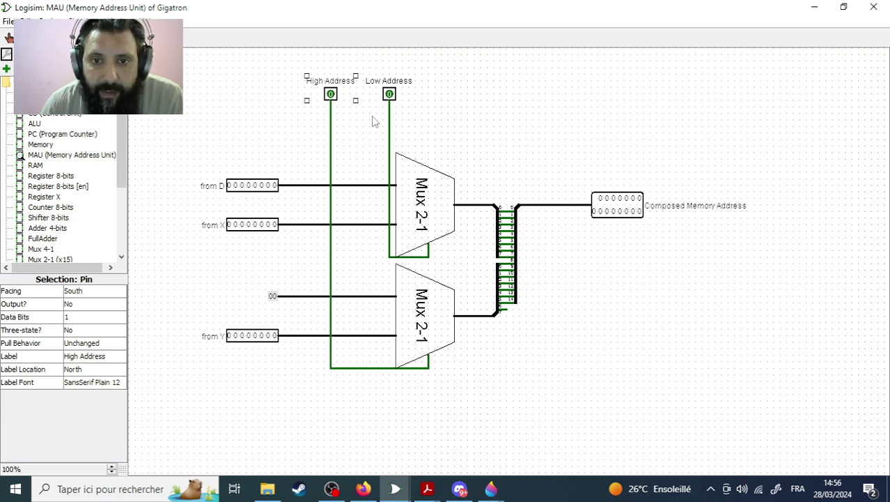
pyautogui.click(391, 95)
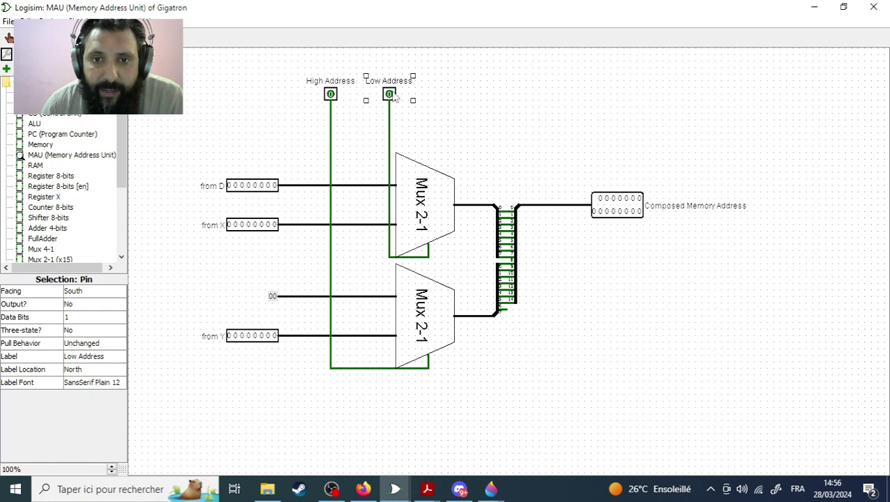
pyautogui.click(330, 98)
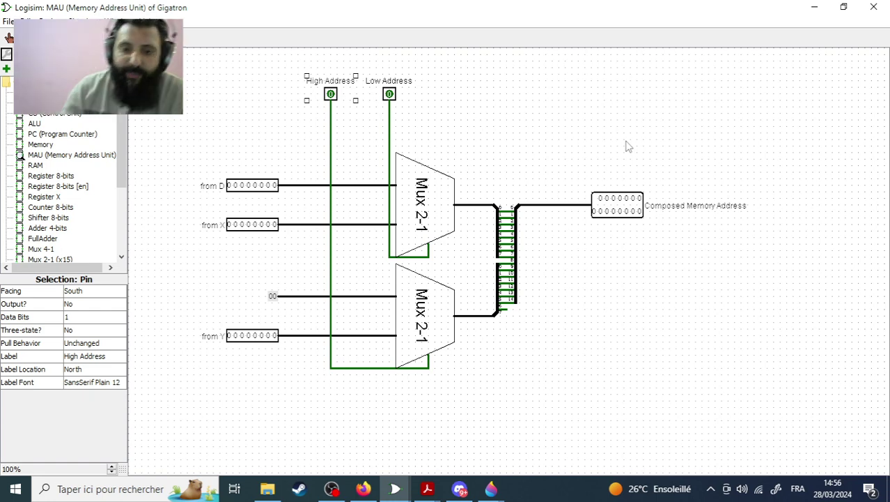
# Consult the address mode table in gigatron-hackerhotel.pdf, then select the from Y and from X pins in Logisim's MAU circuit.
pyautogui.moveTo(427, 488)
pyautogui.click(506, 422)
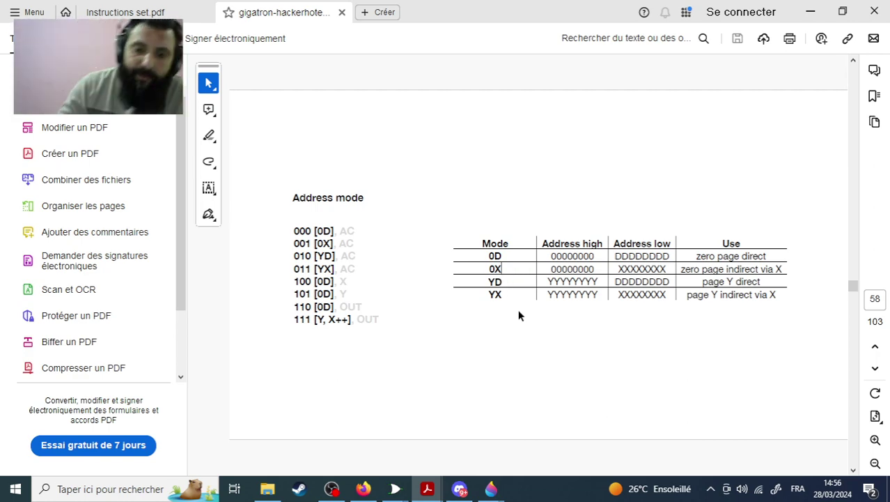
pyautogui.moveTo(395, 488)
pyautogui.click(344, 434)
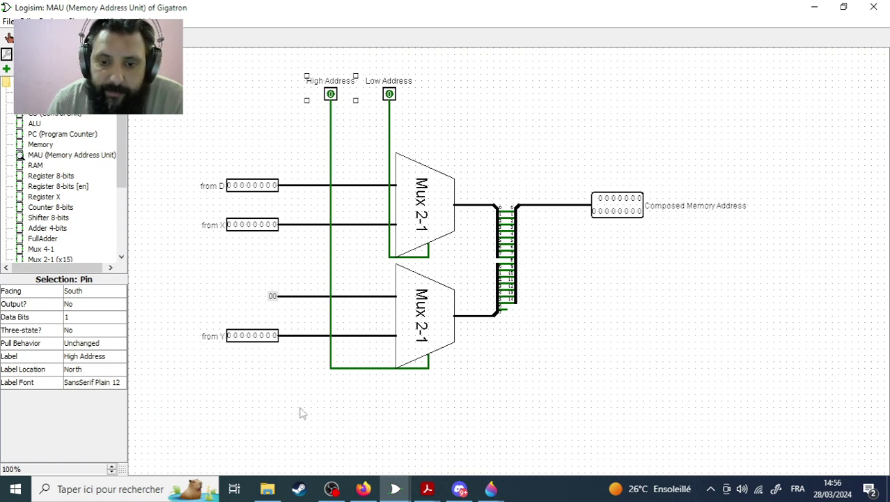
pyautogui.click(239, 337)
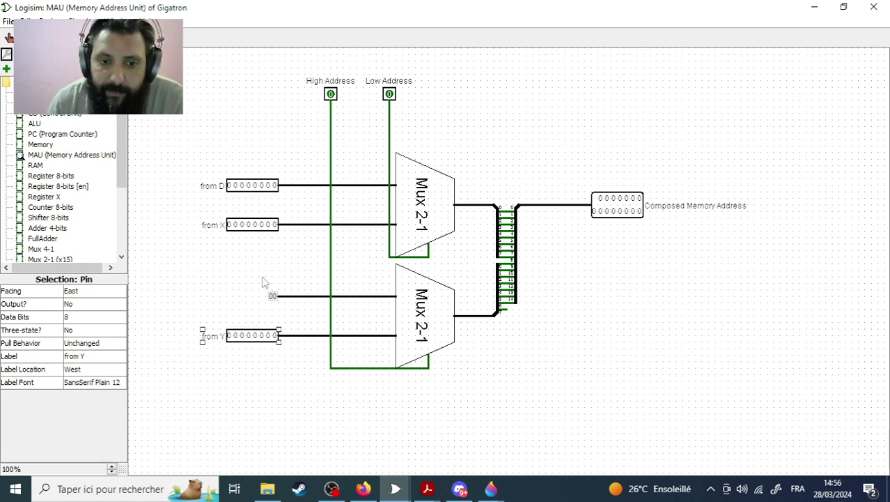
pyautogui.click(254, 227)
# Switch to gigatron-hackerhotel.pdf and highlight the YX entry in the Mode column of the address mode table.
pyautogui.moveTo(427, 487)
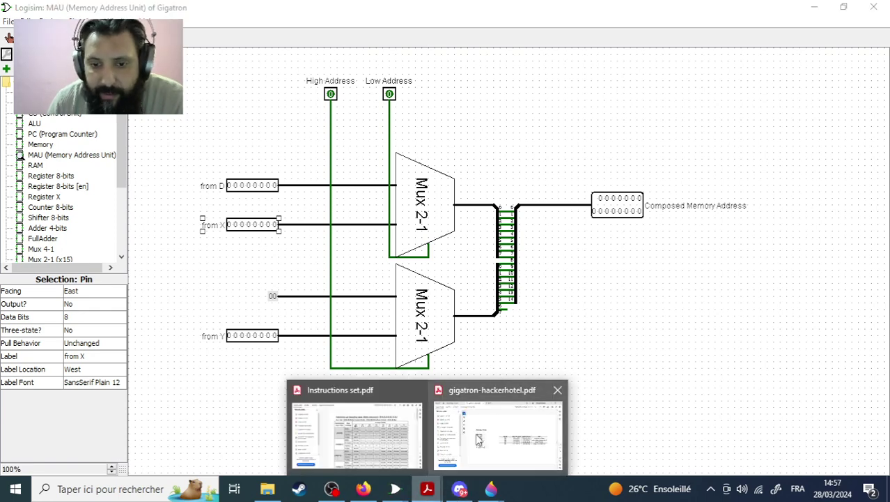
pyautogui.click(480, 439)
pyautogui.doubleClick(491, 296)
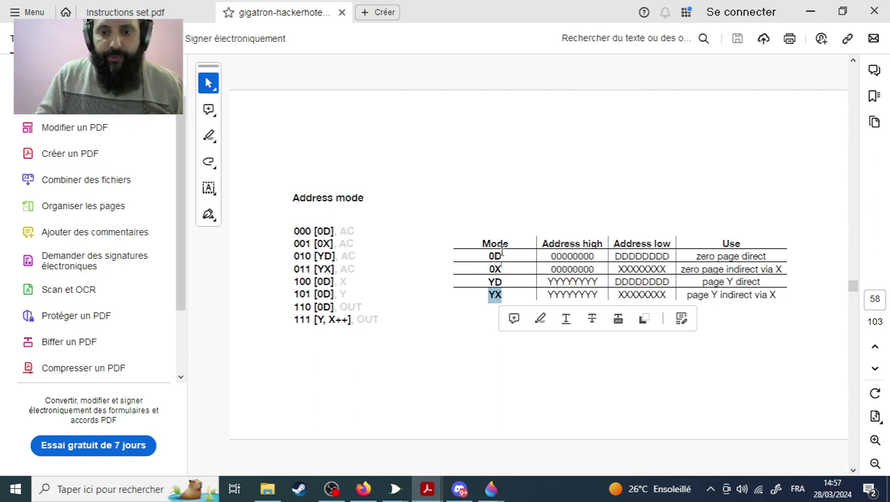
pyautogui.click(500, 270)
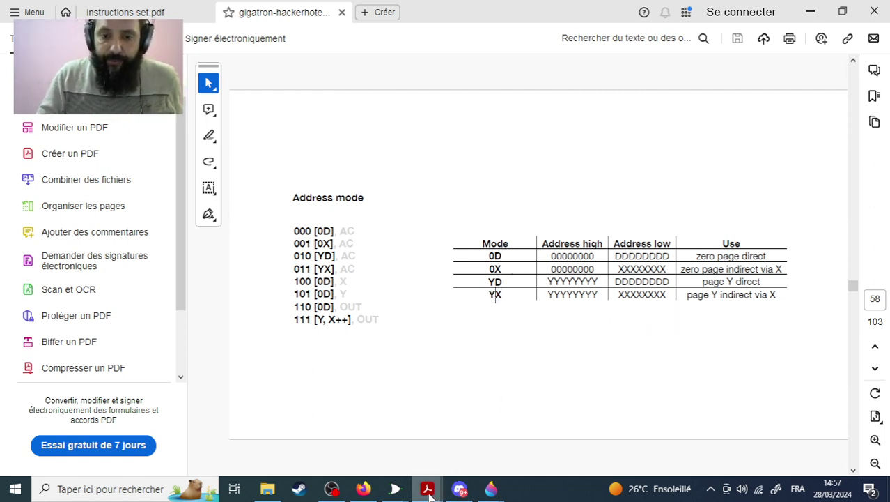
# Open Instructions set.pdf and highlight the bracketed address part of the access mode headers, starting with [D] under 000.
pyautogui.moveTo(427, 488)
pyautogui.click(388, 440)
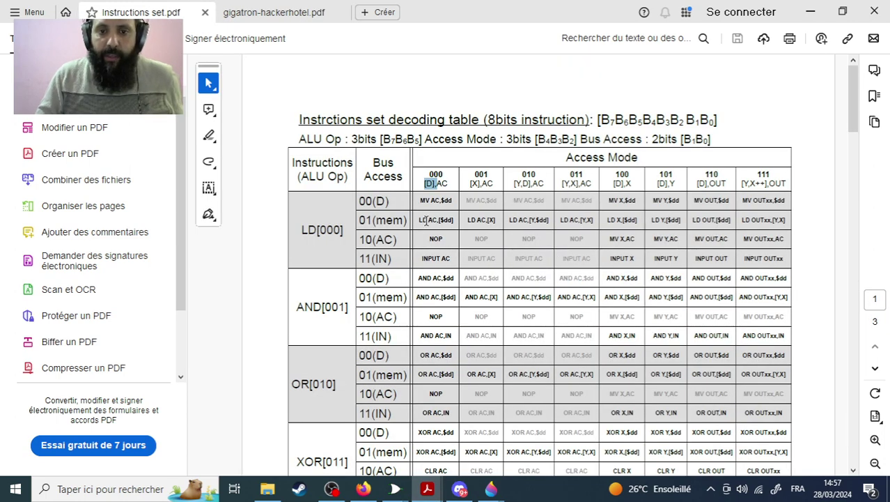
pyautogui.click(431, 191)
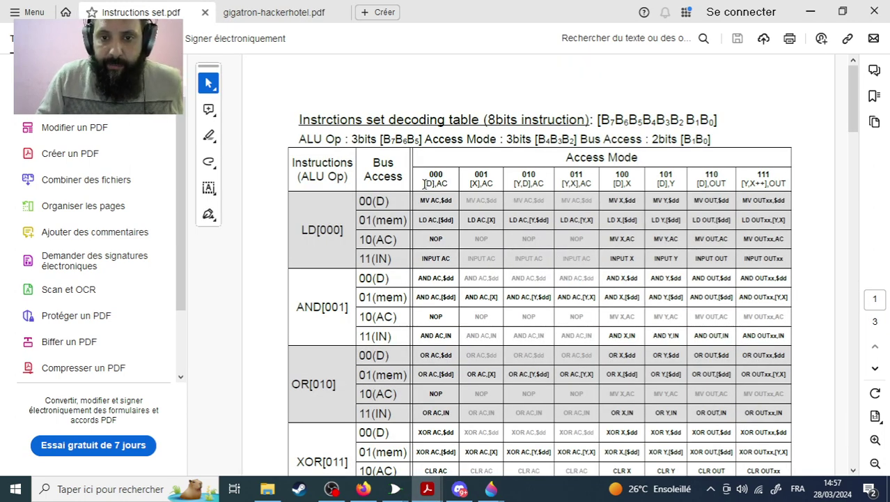
pyautogui.moveTo(424, 184); pyautogui.dragTo(434, 184)
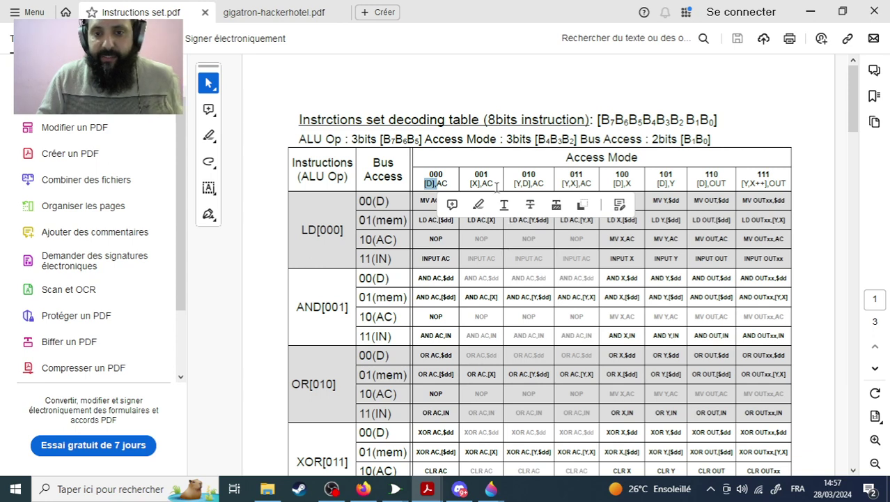
pyautogui.moveTo(469, 183); pyautogui.dragTo(674, 184)
# Point out the destination parts AC, X, Y and OUT in the access mode headers from 000 to 111.
pyautogui.moveTo(493, 184); pyautogui.dragTo(480, 183)
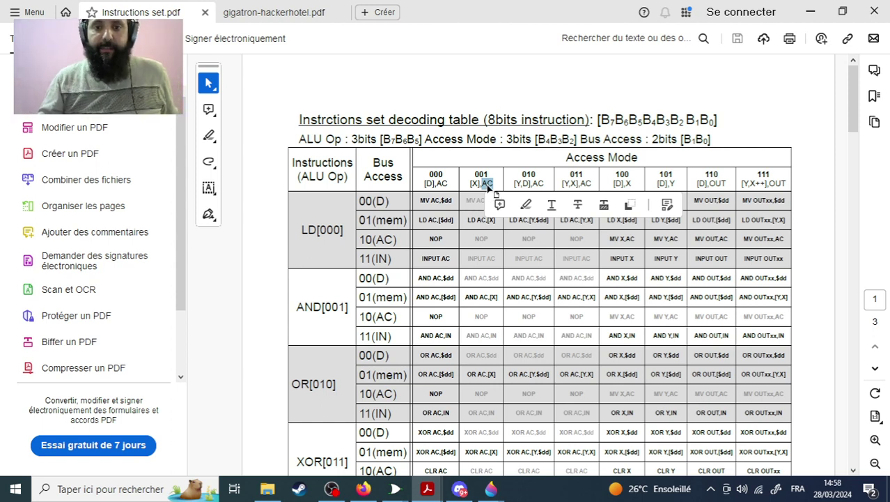
pyautogui.click(429, 183)
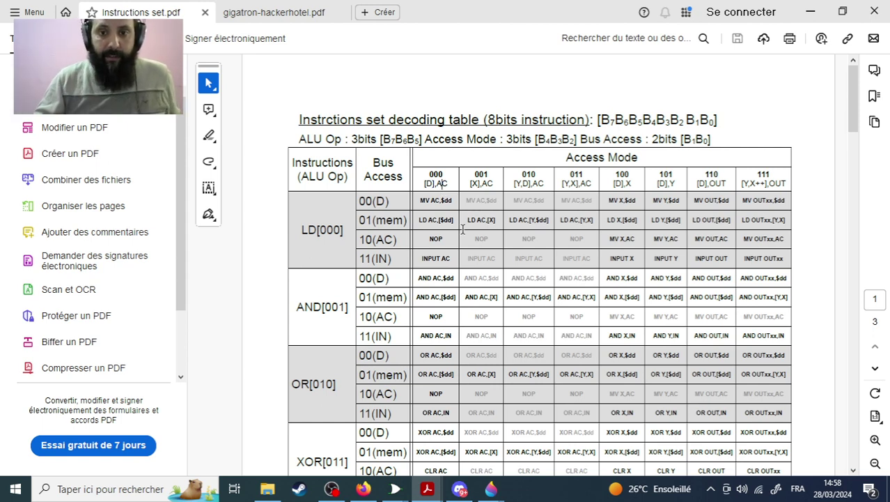
pyautogui.click(490, 184)
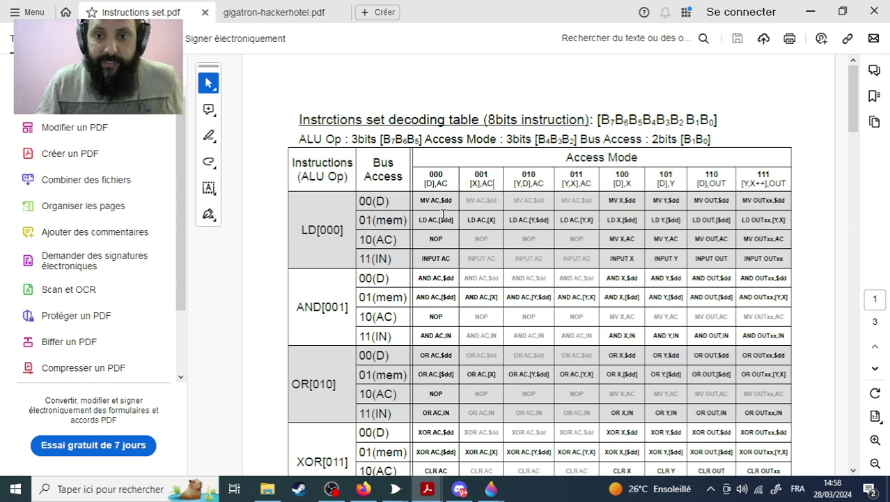
pyautogui.moveTo(448, 184); pyautogui.dragTo(436, 184)
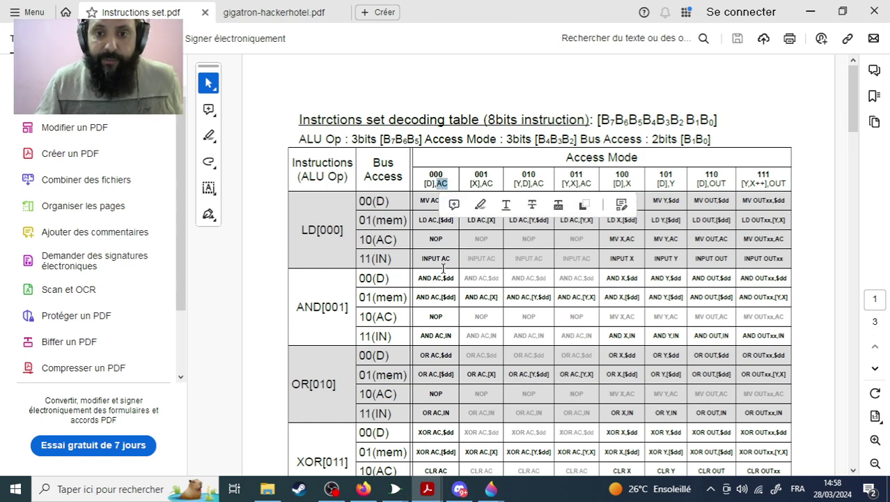
pyautogui.click(492, 182)
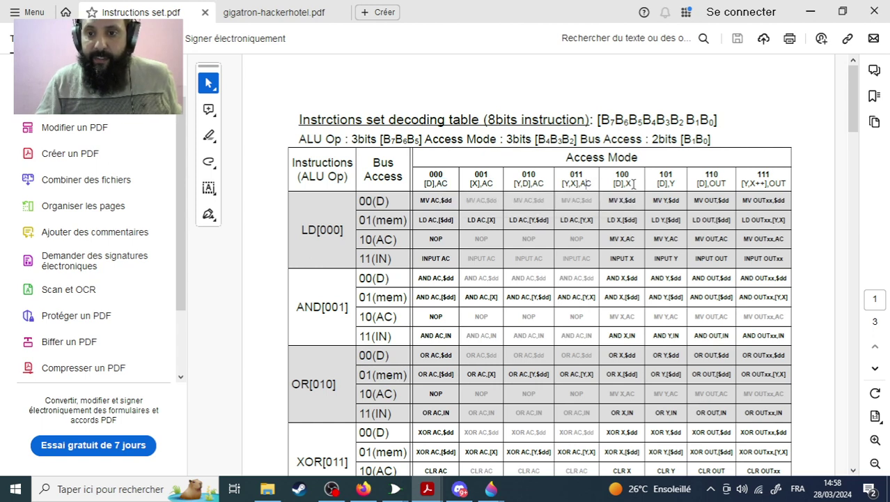
pyautogui.moveTo(634, 185); pyautogui.dragTo(625, 184)
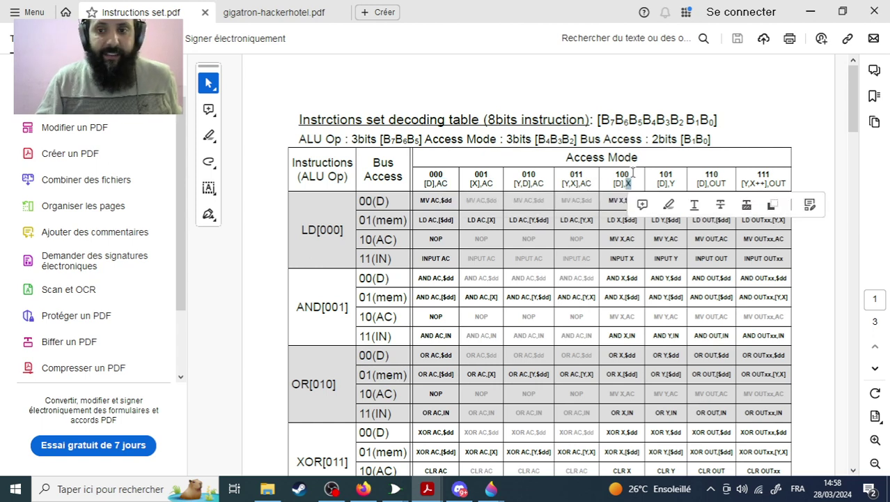
pyautogui.click(675, 184)
pyautogui.doubleClick(718, 184)
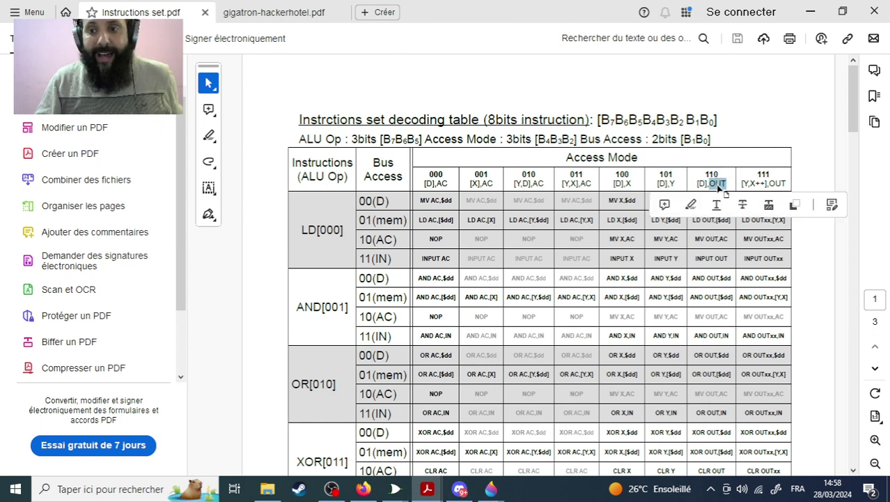
pyautogui.doubleClick(778, 183)
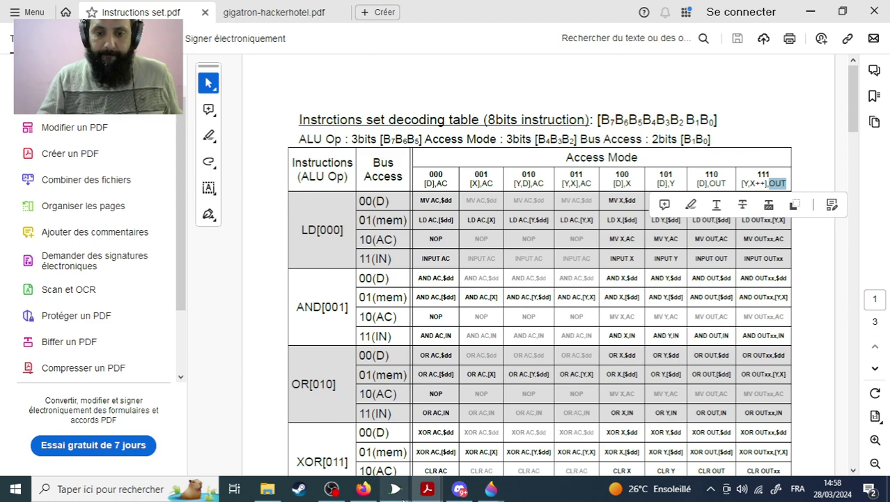
# Switch to Logisim, open the main Gigatron circuit and examine the path from registers Y and X through the MAU and MEMORY to the CU.
pyautogui.moveTo(395, 489)
pyautogui.click(333, 446)
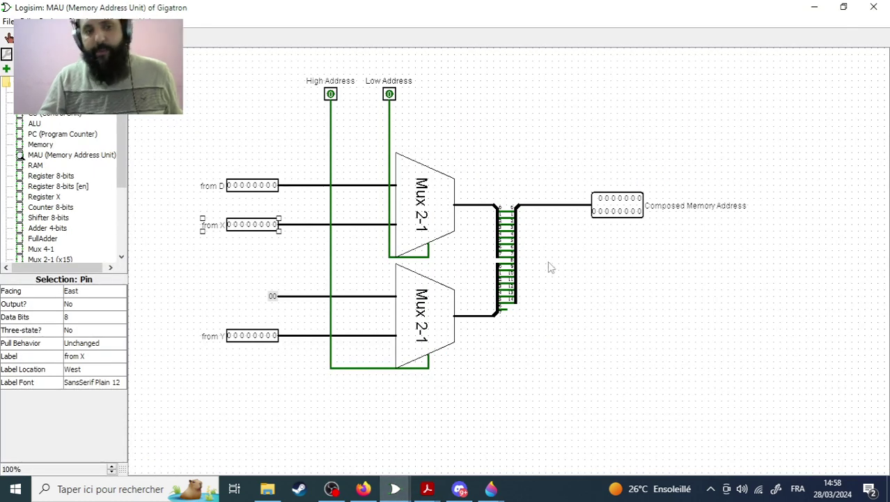
pyautogui.doubleClick(42, 72)
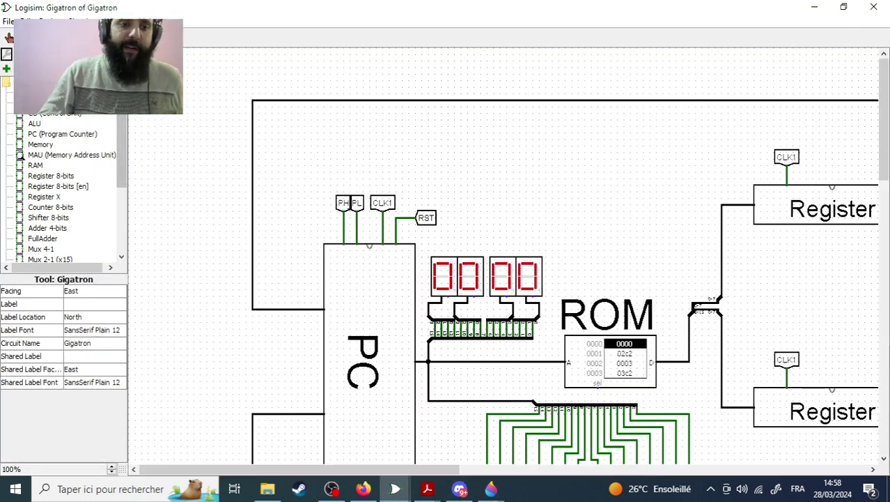
pyautogui.scroll(-10, 561, 225)
pyautogui.scroll(-3, 567, 273)
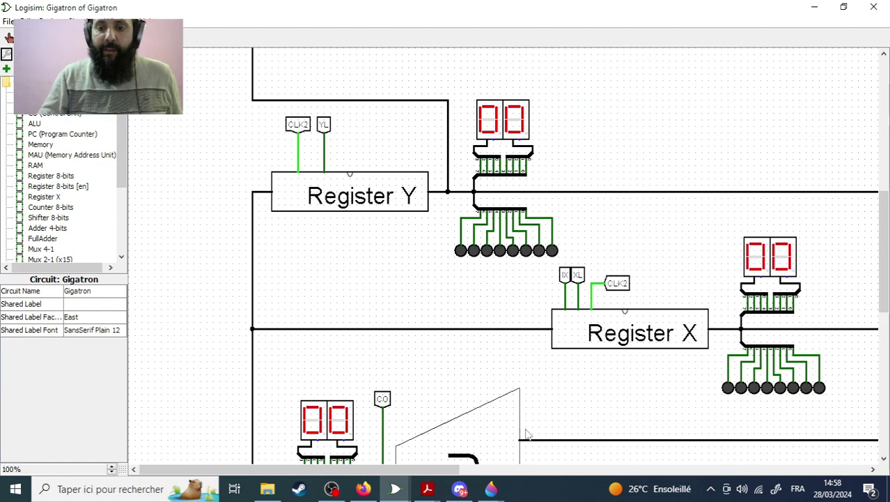
pyautogui.hscroll(15, 614, 267)
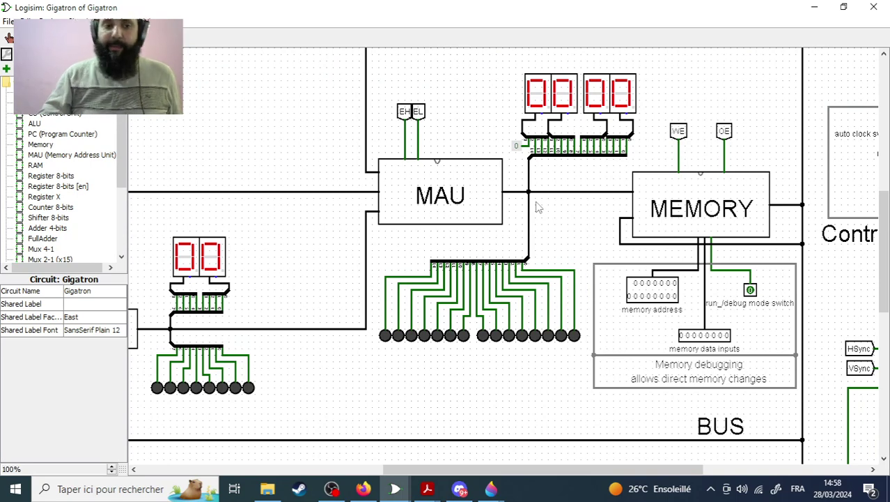
pyautogui.scroll(2, 675, 133)
pyautogui.scroll(3, 674, 132)
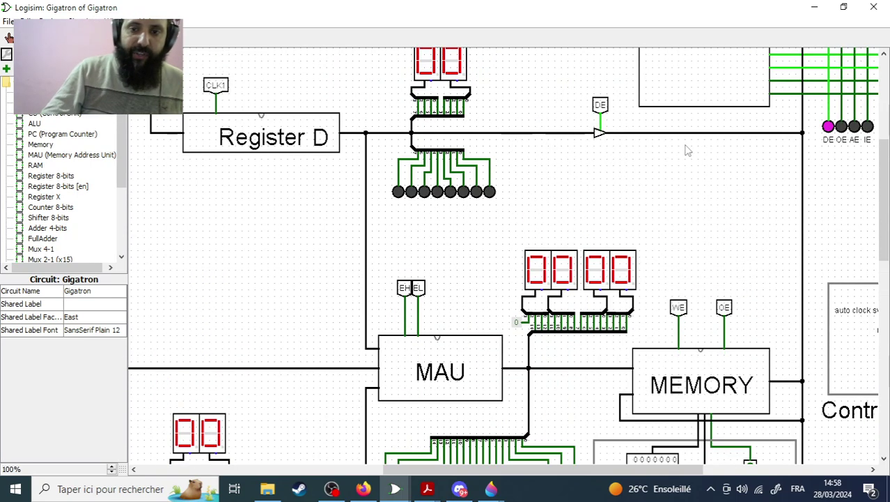
pyautogui.scroll(6, 690, 167)
pyautogui.scroll(1, 694, 175)
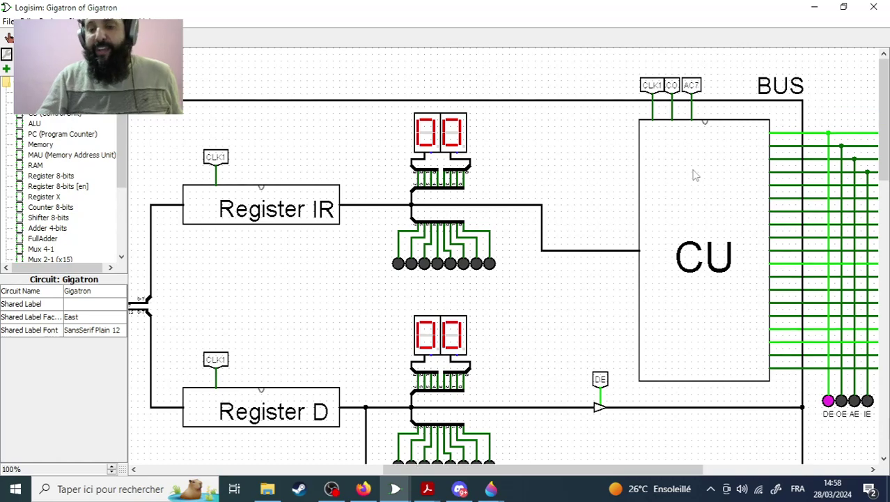
# Open the CU (Control Unit) subcircuit and examine its bus access, mode, 16-bit jump and instruction decoders with their output signals.
pyautogui.rightClick(695, 217)
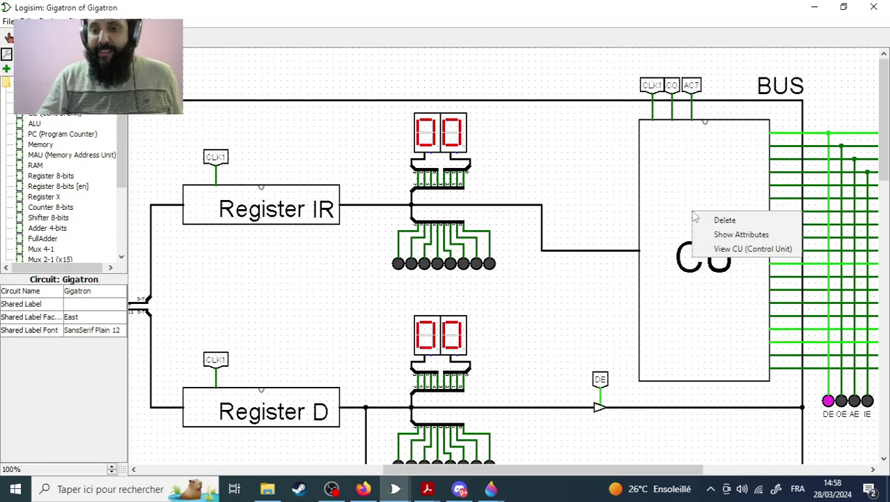
pyautogui.click(749, 249)
pyautogui.scroll(-5, 706, 239)
pyautogui.scroll(-10, 706, 239)
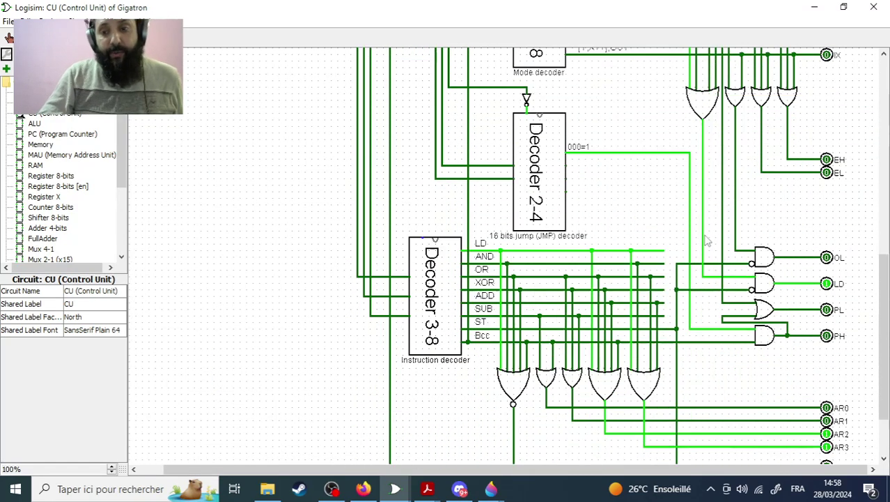
pyautogui.scroll(2, 706, 241)
pyautogui.scroll(11, 706, 239)
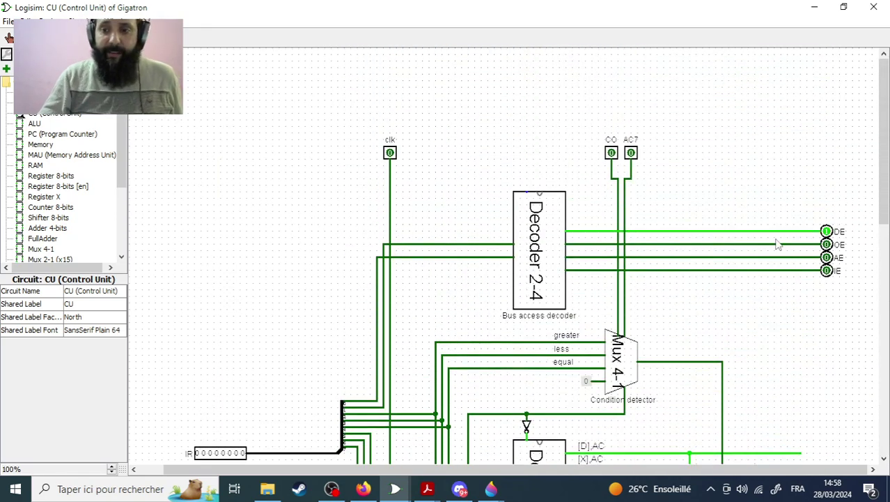
pyautogui.scroll(-18, 777, 242)
pyautogui.scroll(-2, 716, 222)
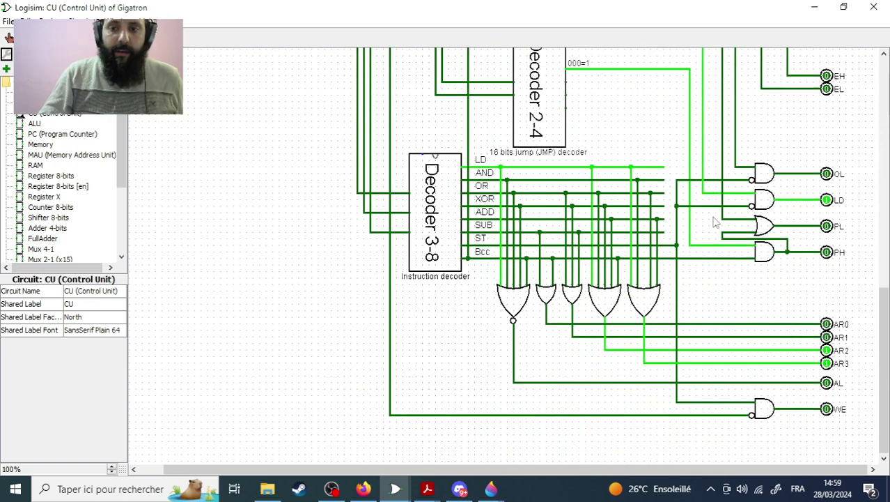
pyautogui.scroll(15, 716, 222)
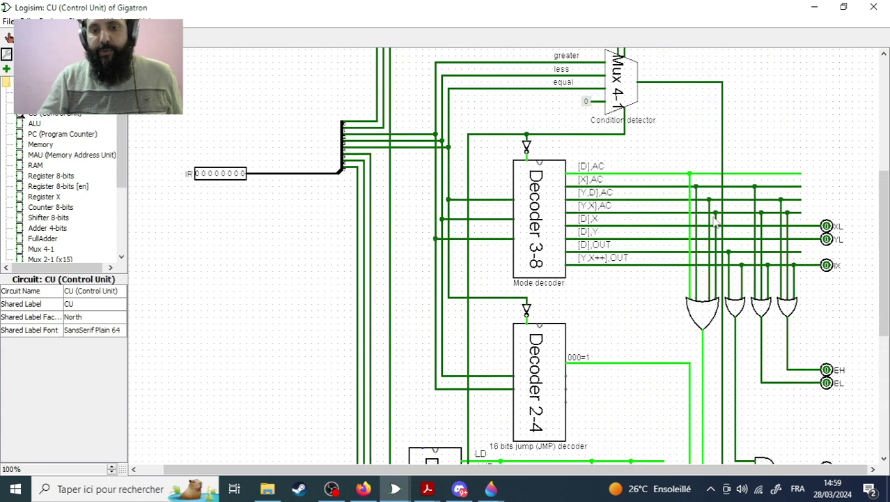
pyautogui.scroll(2, 716, 221)
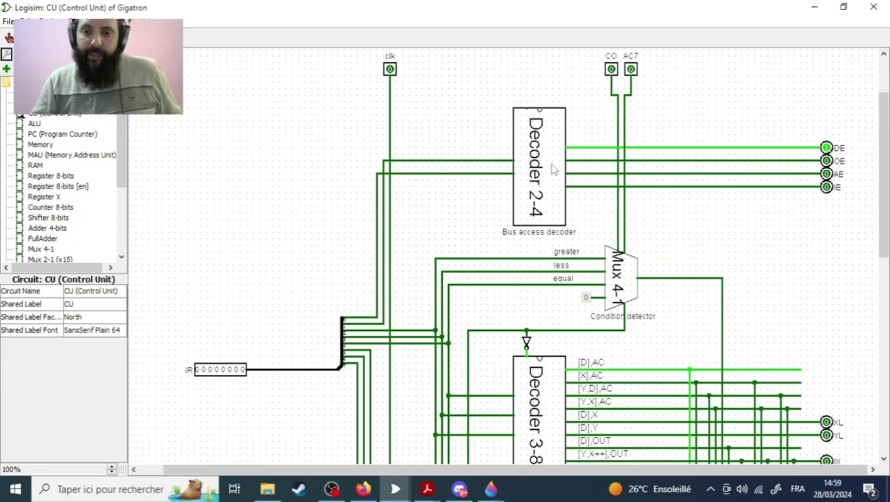
pyautogui.scroll(-2, 688, 200)
pyautogui.scroll(-20, 701, 238)
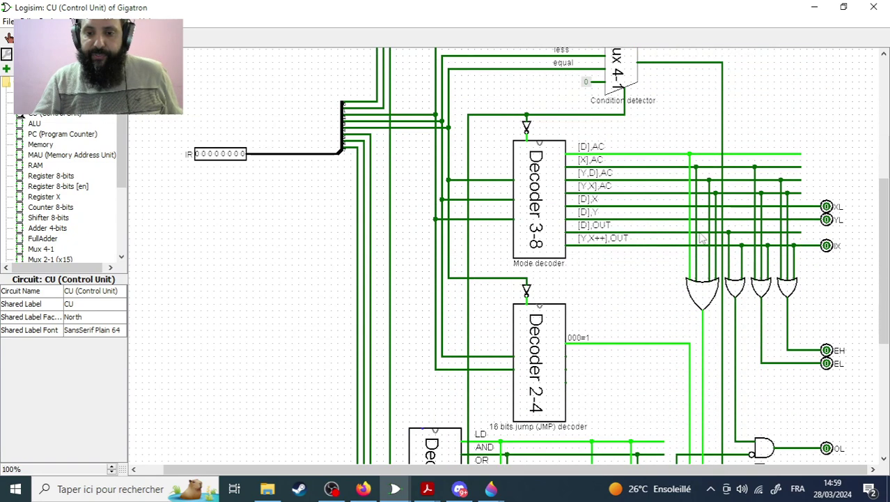
pyautogui.scroll(5, 701, 239)
pyautogui.scroll(20, 702, 238)
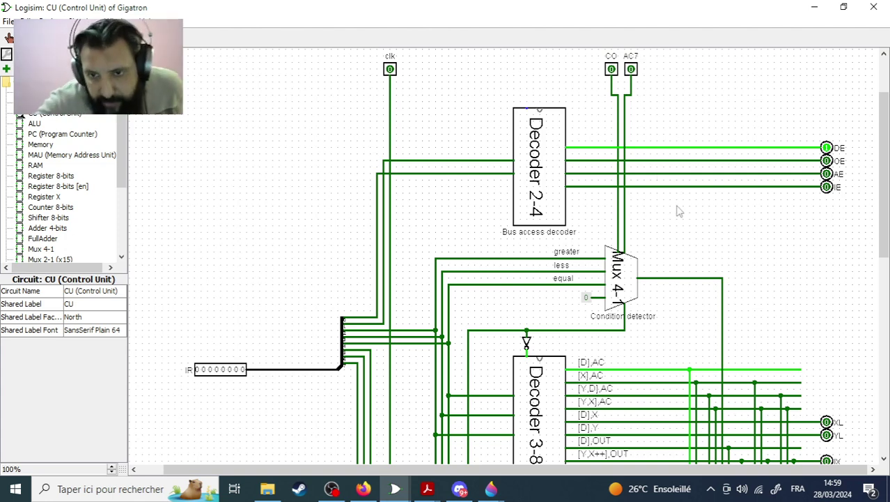
# Enlarge the CU circuit to 133% and examine the bus access decoder, the condition detector and the mode decoder.
pyautogui.click(112, 466)
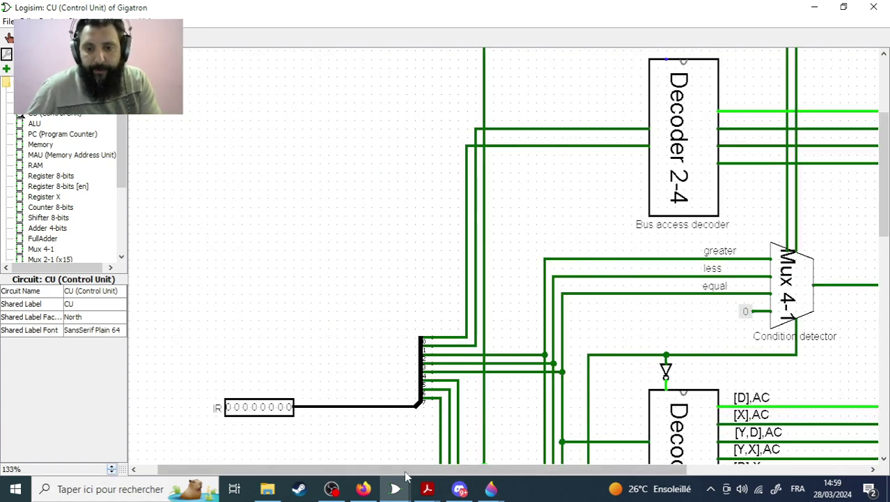
pyautogui.moveTo(381, 472); pyautogui.dragTo(554, 472)
pyautogui.scroll(2, 634, 324)
pyautogui.scroll(-4, 634, 324)
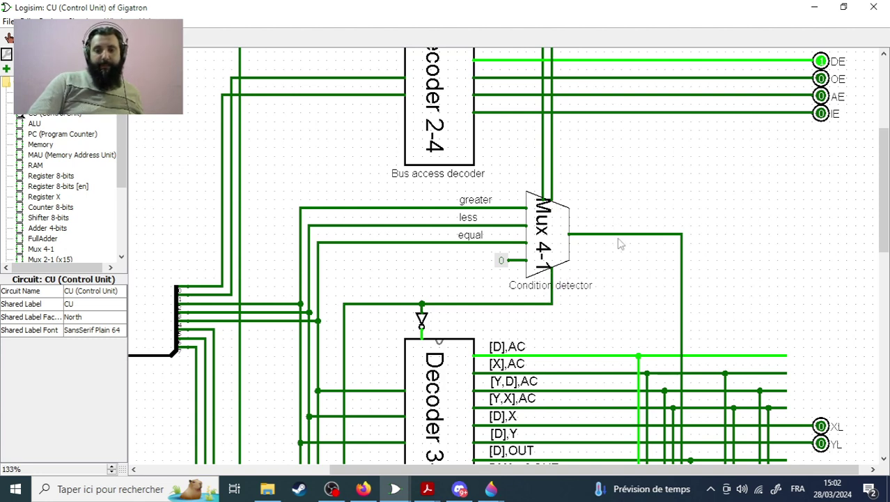
pyautogui.scroll(3, 555, 202)
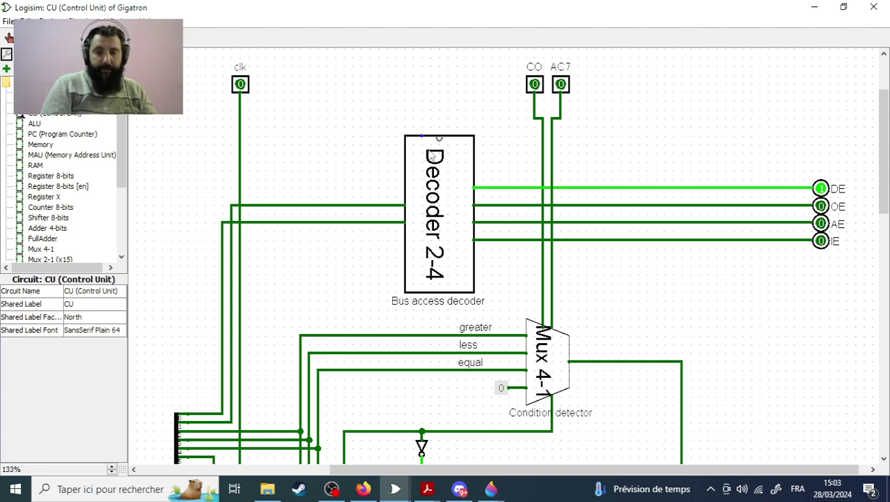
pyautogui.scroll(1, 432, 155)
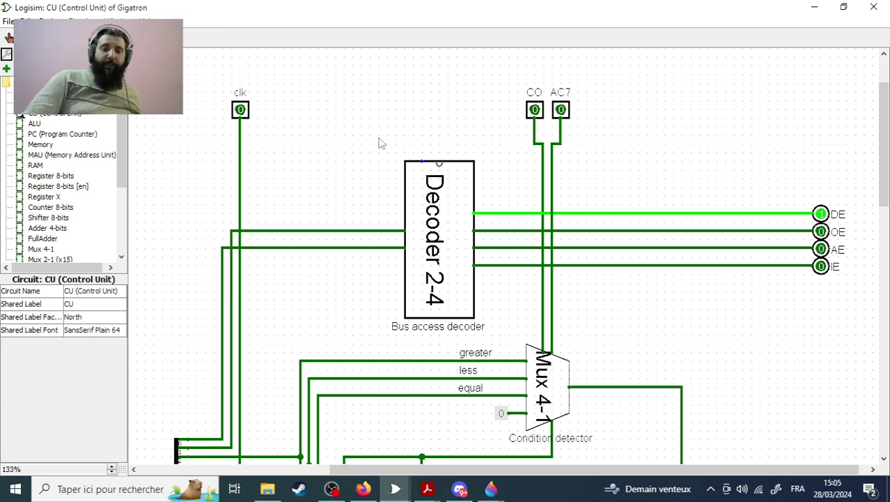
# Create a new blank Logisim project and place a Decoder from the Plexers library on the canvas.
pyautogui.click(8, 21)
pyautogui.click(7, 36)
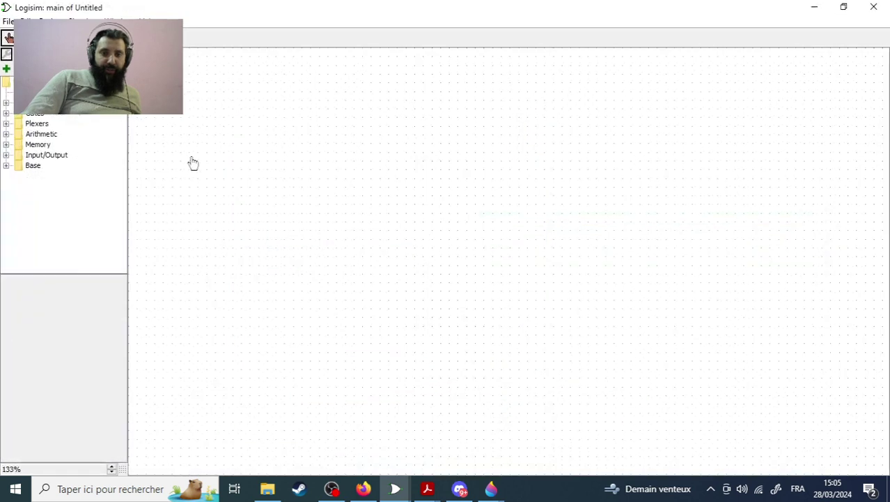
pyautogui.click(5, 124)
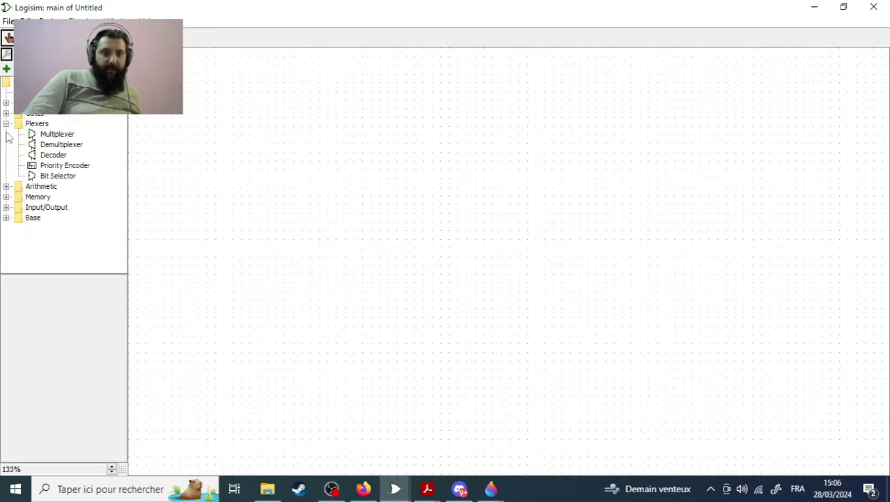
pyautogui.click(5, 124)
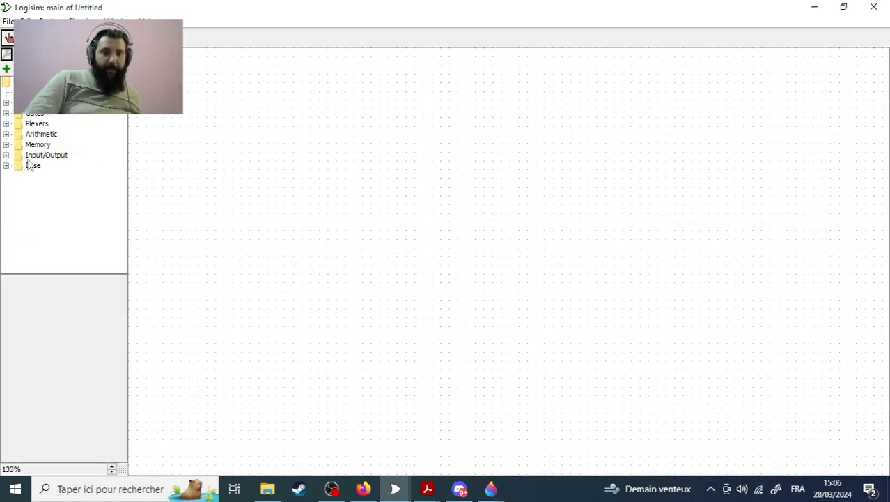
pyautogui.click(6, 124)
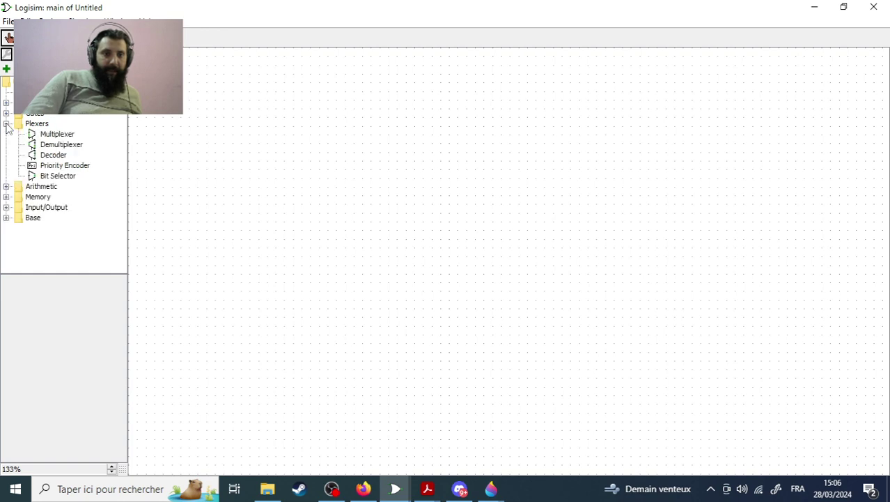
pyautogui.click(54, 154)
pyautogui.click(383, 166)
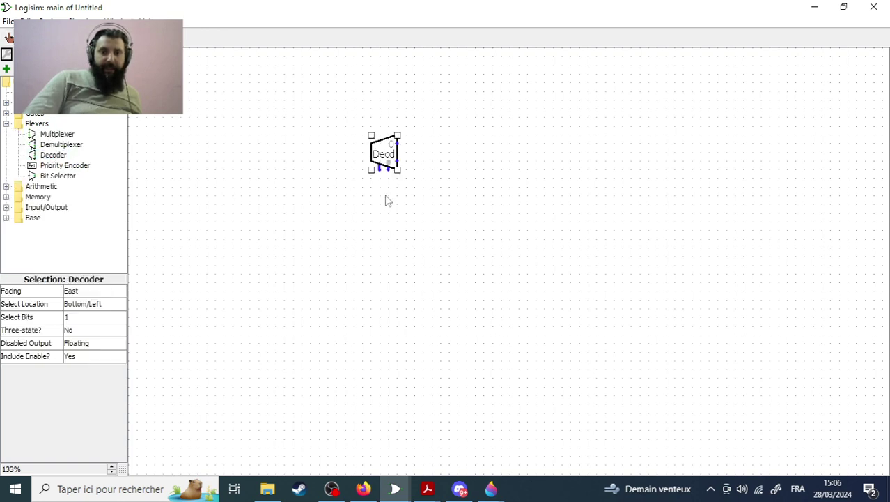
# Set the decoder's Select Bits to 3 and draw a short wire from its select input.
pyautogui.moveTo(398, 142); pyautogui.dragTo(418, 148)
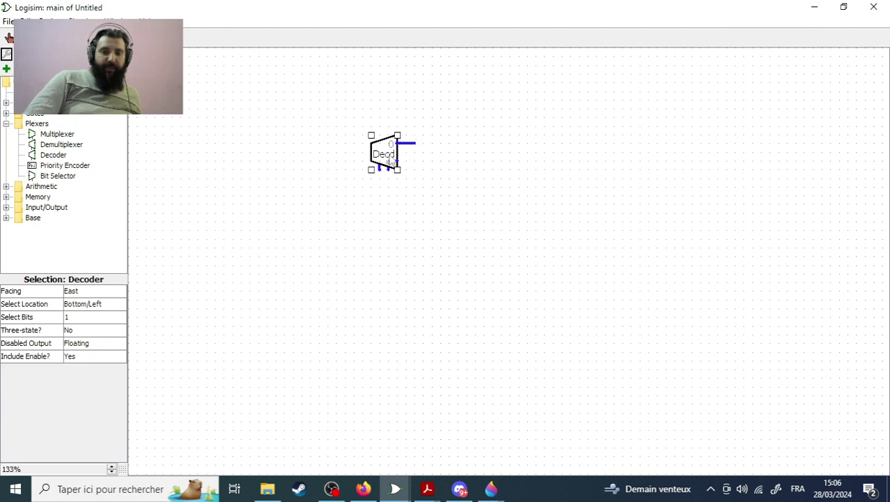
pyautogui.click(88, 319)
pyautogui.click(86, 357)
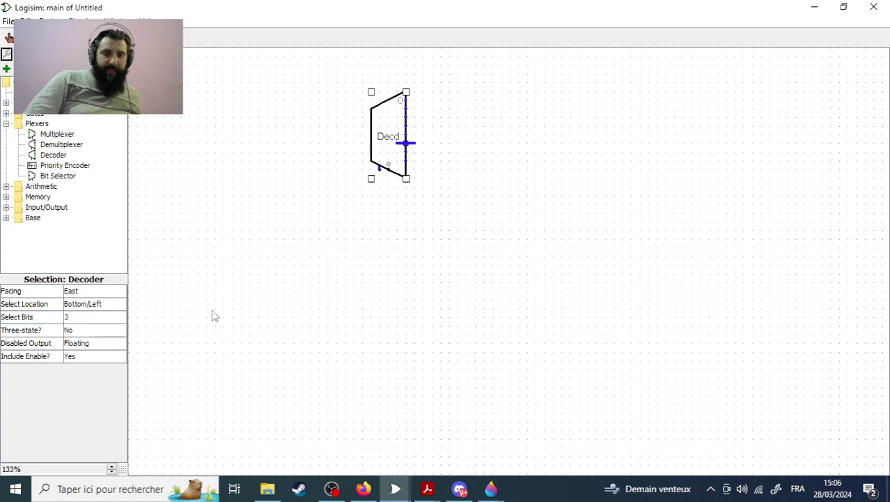
pyautogui.moveTo(388, 167); pyautogui.dragTo(372, 187)
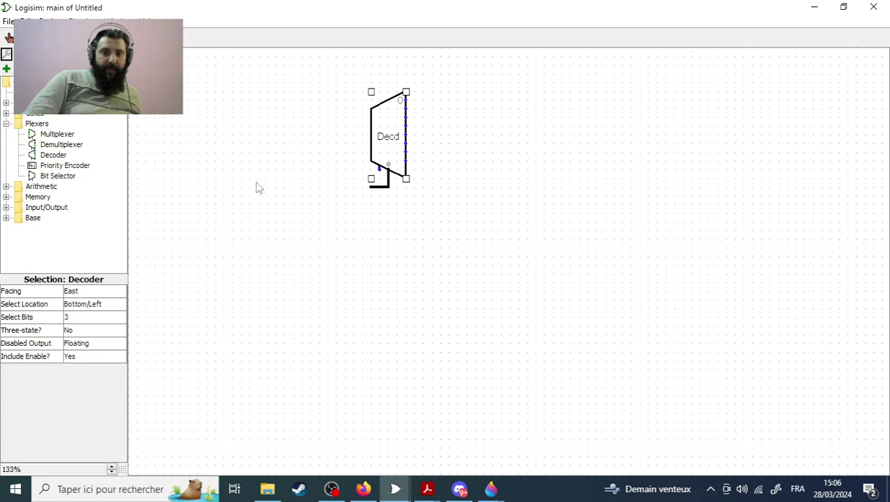
# Place an input pin beside the decoder, wire it to the select input and set the pin's Data Bits to 2.
pyautogui.click(60, 37)
pyautogui.click(337, 187)
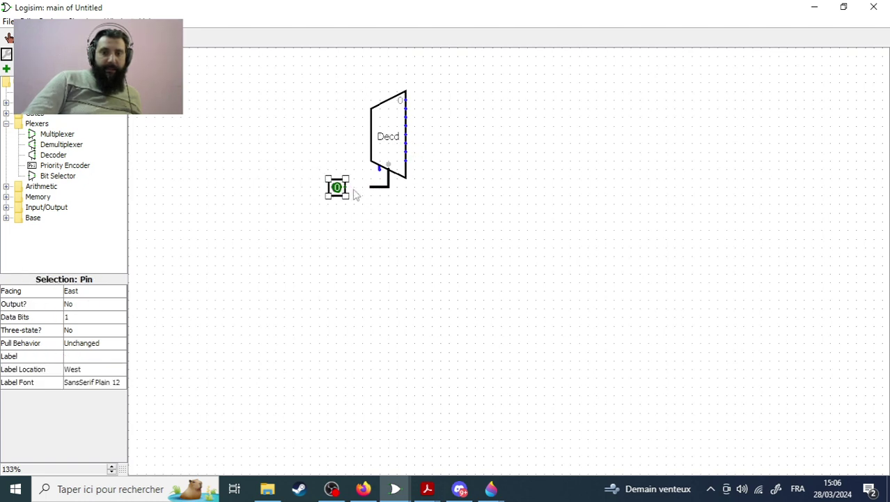
pyautogui.moveTo(356, 187); pyautogui.dragTo(370, 186)
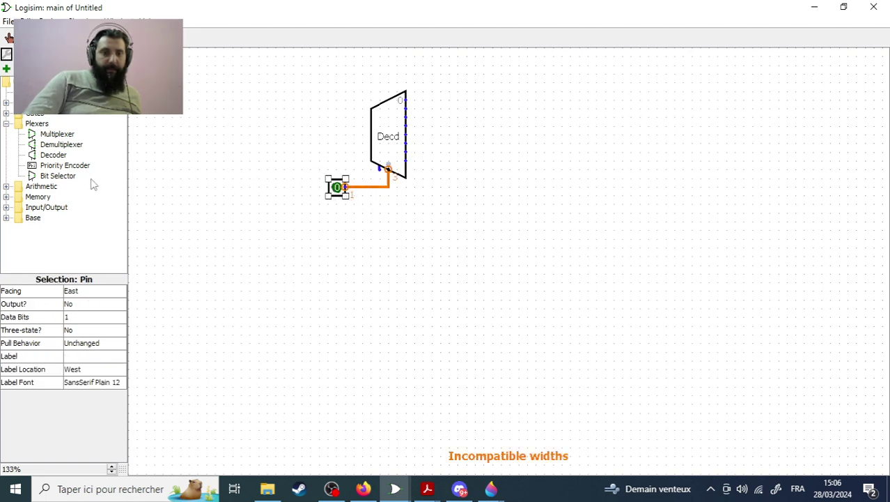
pyautogui.click(83, 318)
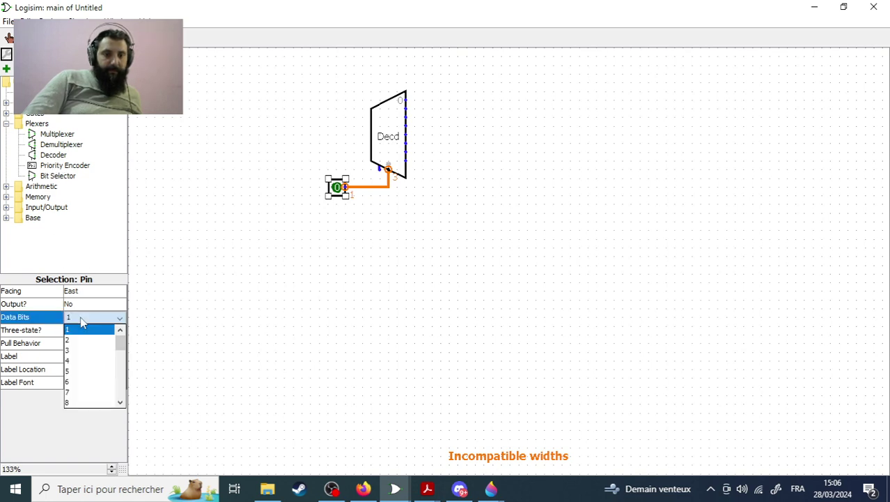
pyautogui.click(77, 341)
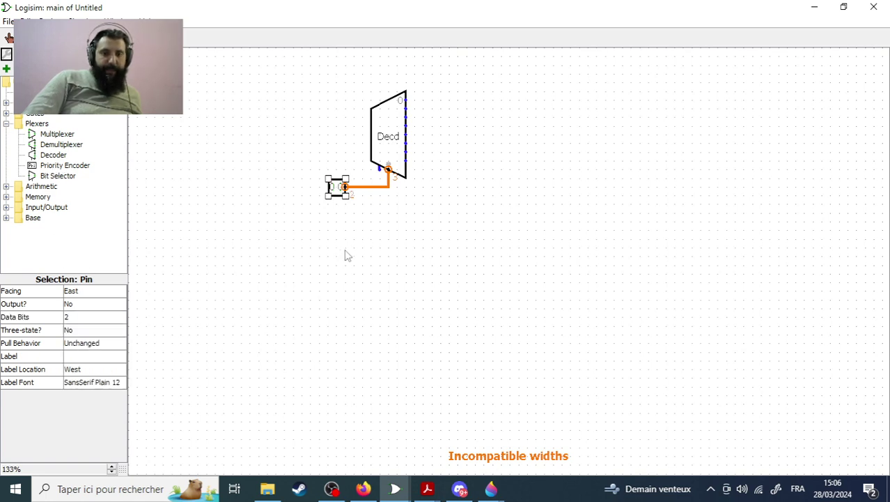
# Draw short wires from the decoder's eight outputs and set the input pin's Data Bits to 3.
pyautogui.moveTo(406, 100)
pyautogui.mouseDown()
pyautogui.moveTo(424, 109)
pyautogui.moveTo(424, 161)
pyautogui.mouseUp()
pyautogui.click(407, 110)
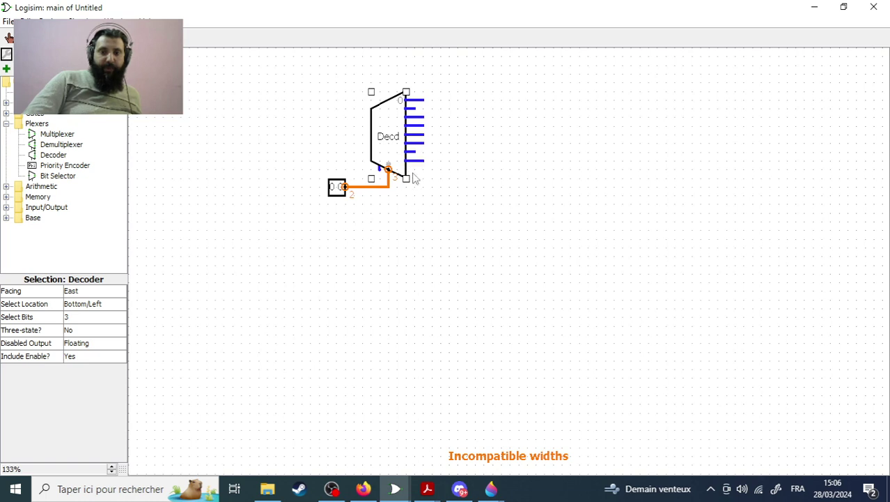
pyautogui.click(338, 189)
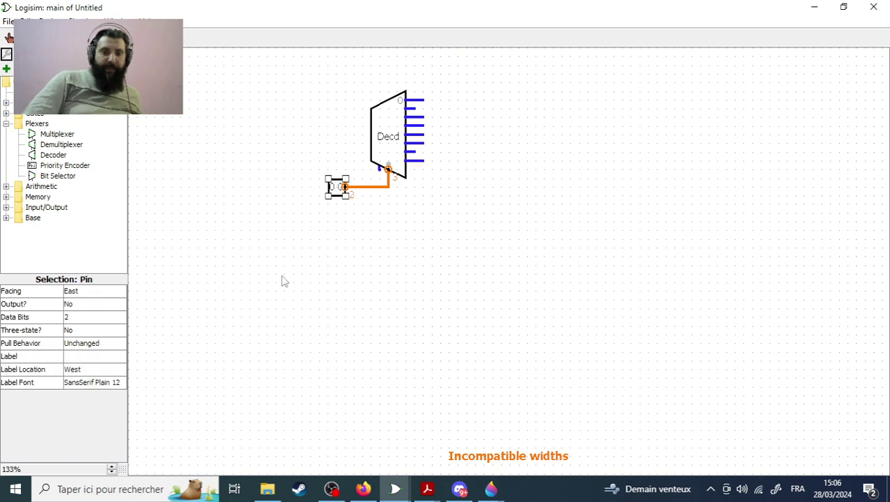
pyautogui.click(77, 321)
pyautogui.click(89, 349)
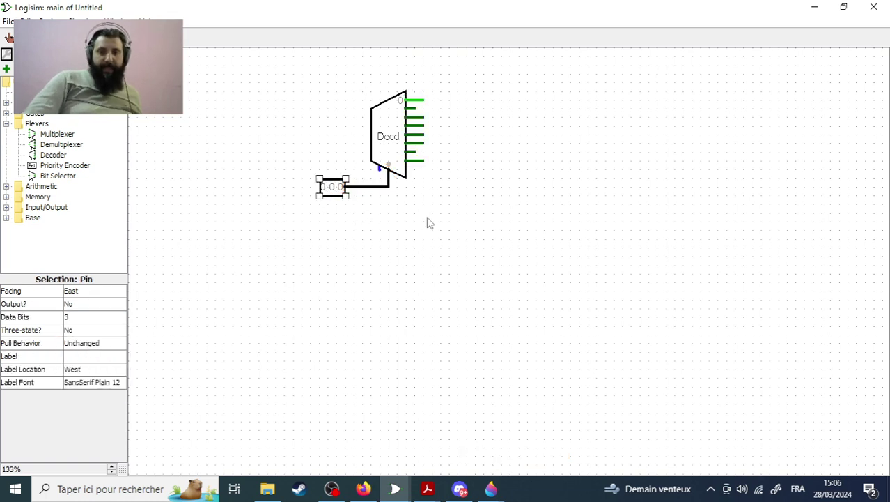
# Poke the input pin to 001 to test which decoder output is activated.
pyautogui.click(8, 39)
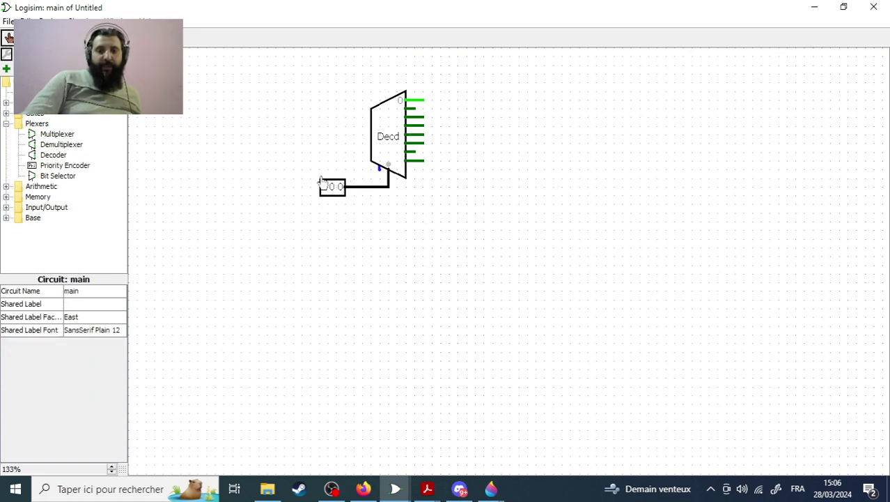
pyautogui.click(341, 188)
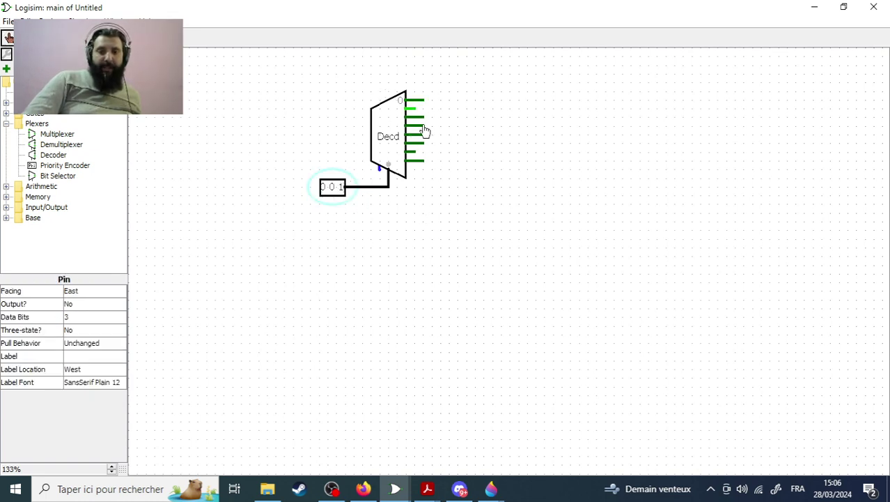
# Poke the 3-bit input pin through 010, 111, 100, 101, 110 and 111 to test the decoder's outputs.
pyautogui.click(332, 187)
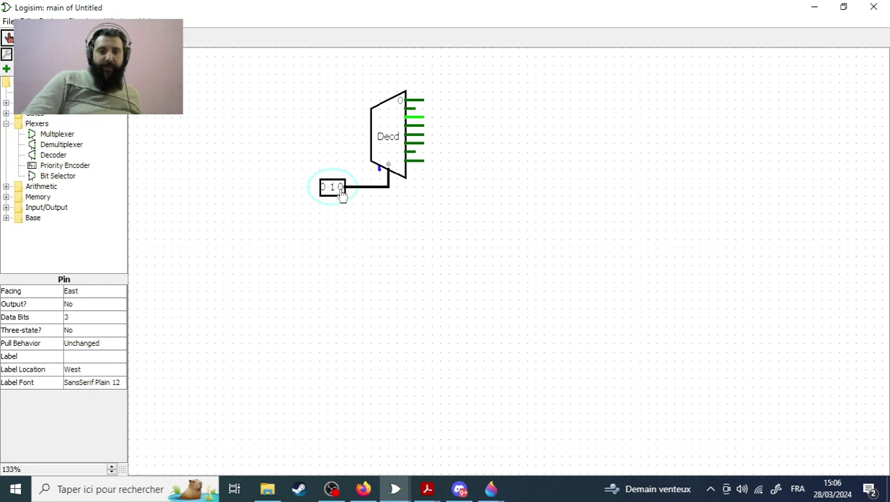
pyautogui.click(323, 188)
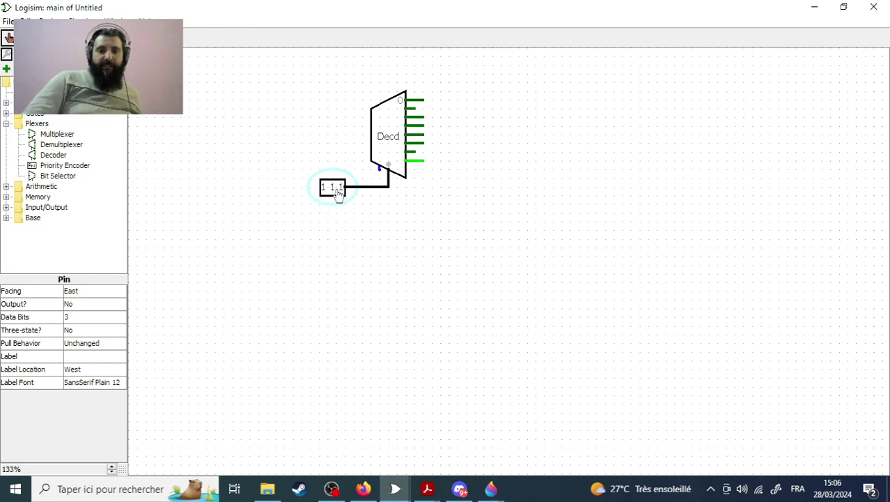
pyautogui.click(332, 187)
pyautogui.click(340, 187)
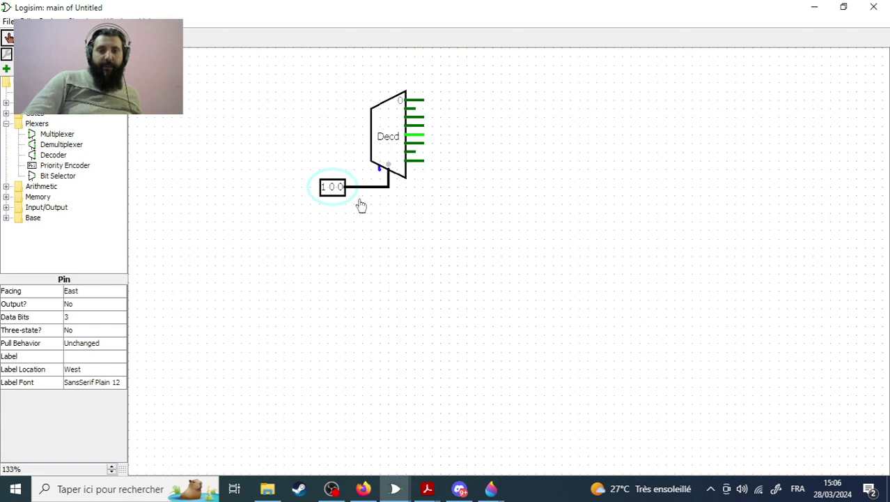
pyautogui.click(341, 191)
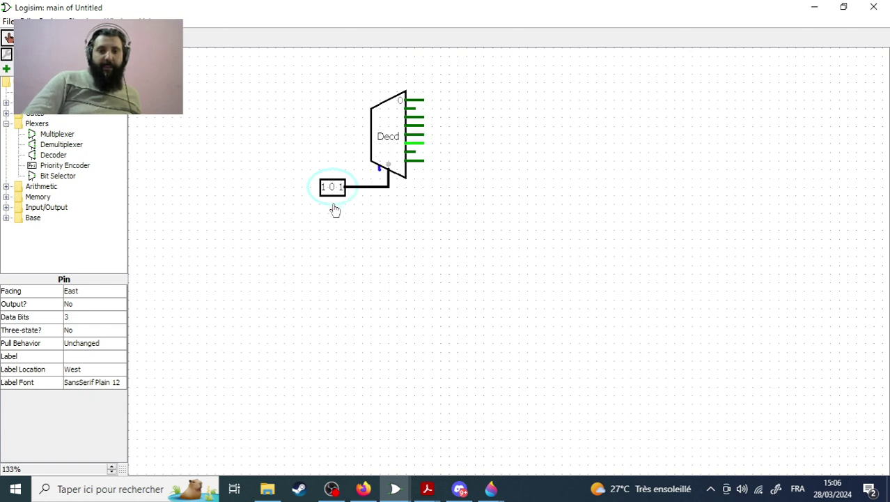
pyautogui.click(334, 193)
pyautogui.click(341, 189)
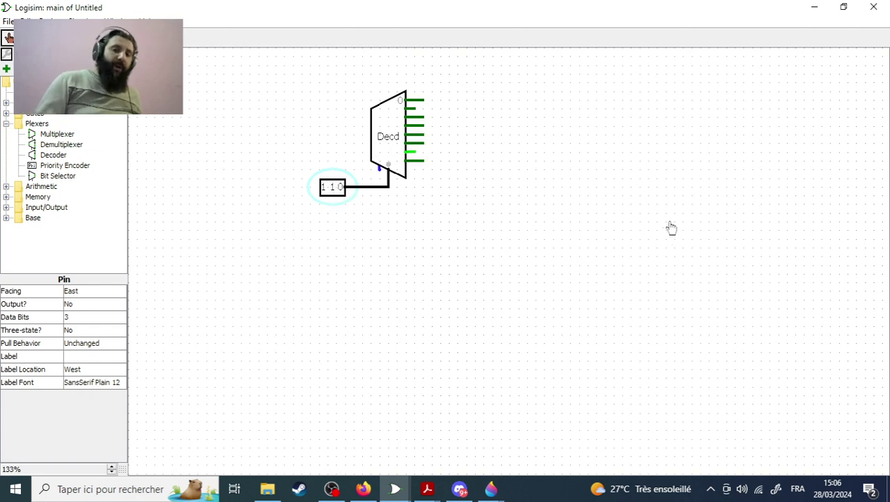
pyautogui.click(341, 190)
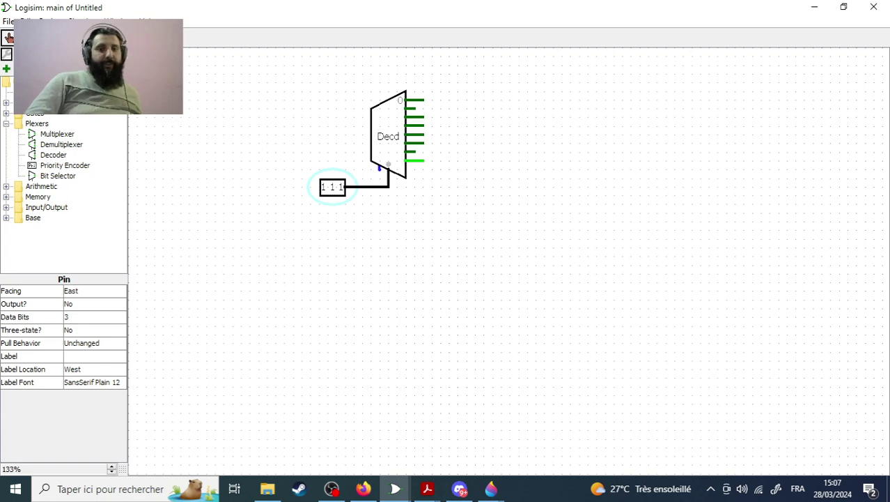
# Close the decoder test circuit, discard its changes and return to the Mode decoder in the Gigatron control unit.
pyautogui.moveTo(432, 86); pyautogui.dragTo(313, 202)
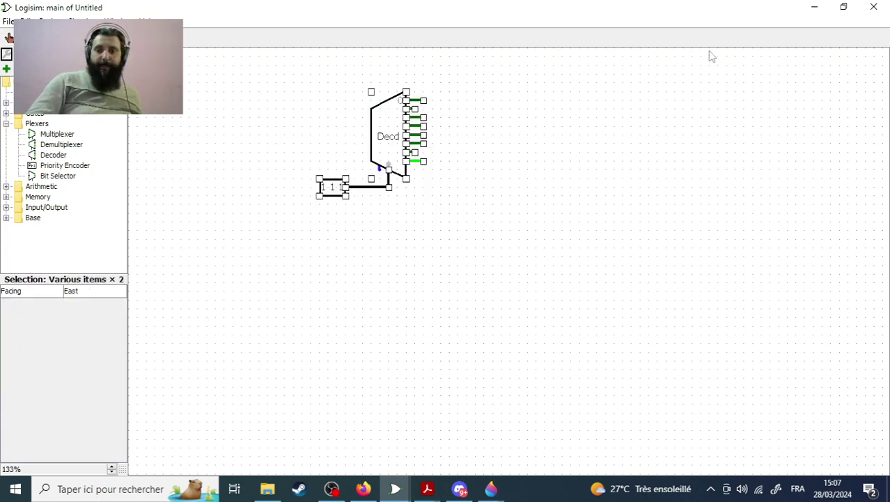
pyautogui.click(874, 7)
pyautogui.click(445, 259)
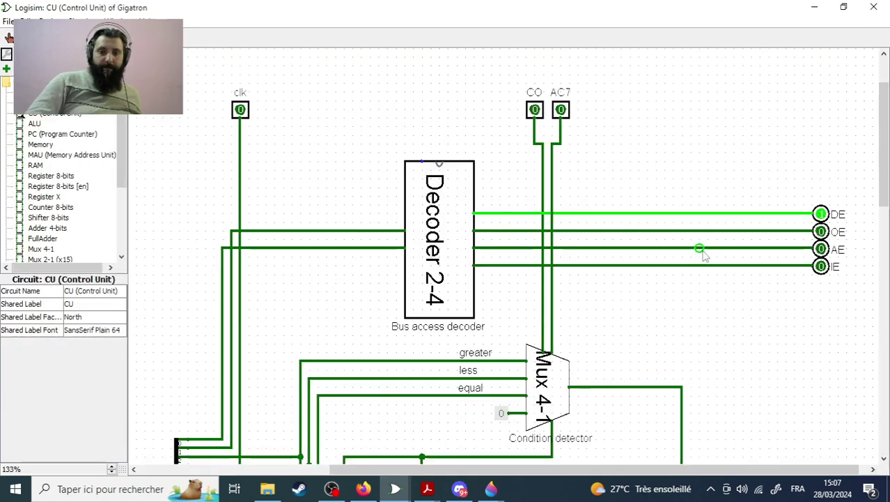
pyautogui.scroll(-5, 439, 206)
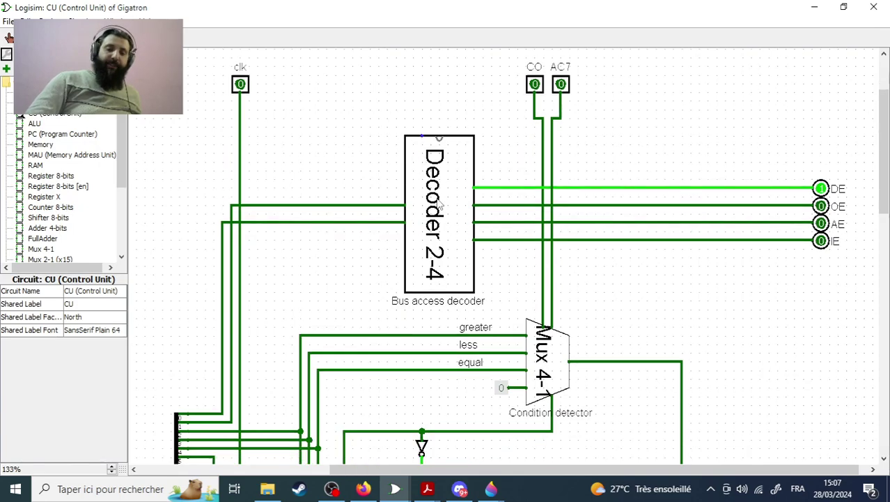
pyautogui.scroll(-6, 439, 206)
pyautogui.scroll(8, 462, 215)
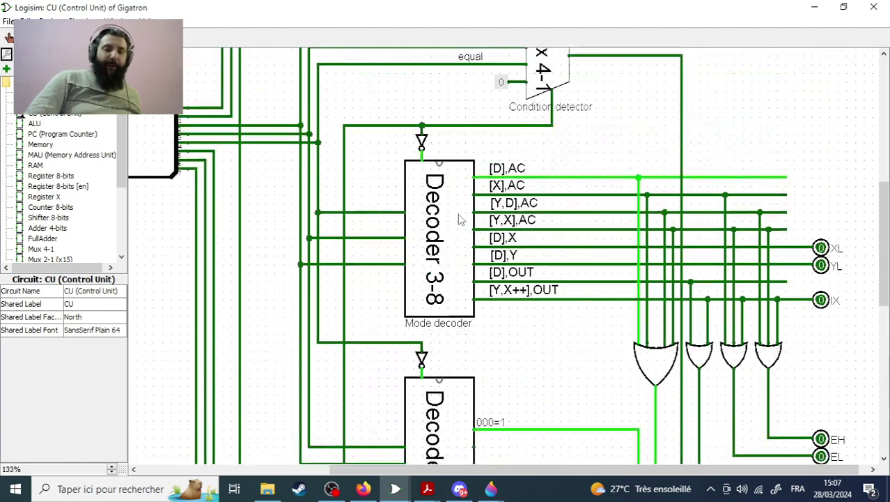
pyautogui.scroll(-2, 463, 221)
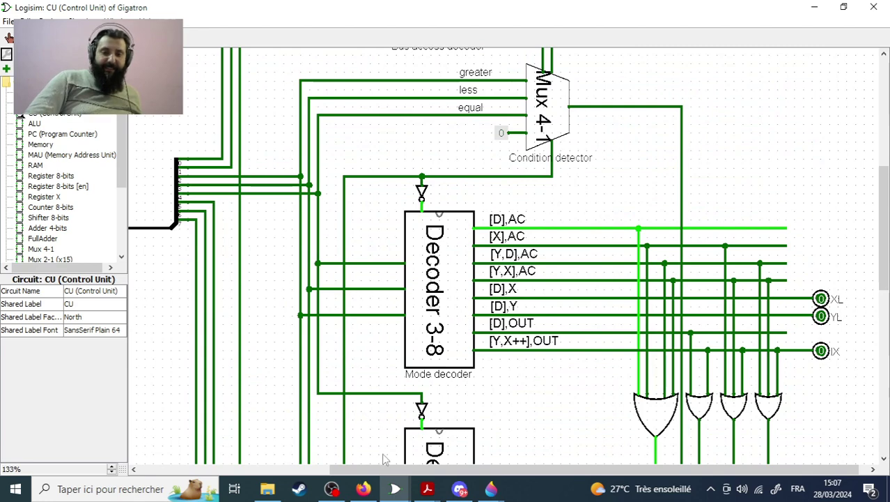
pyautogui.moveTo(438, 471)
pyautogui.mouseDown()
pyautogui.moveTo(271, 471)
pyautogui.moveTo(443, 470)
pyautogui.mouseUp()
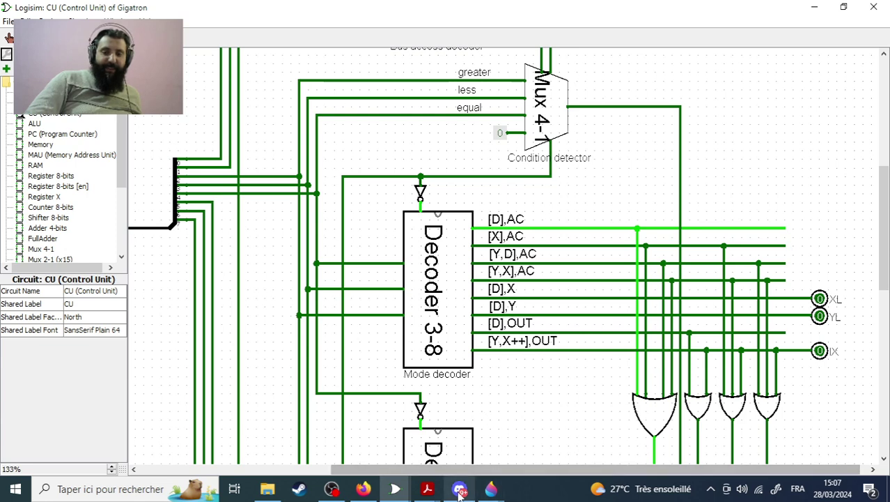
# Switch to gigatron-hackerhotel.pdf in Adobe Acrobat and go to the "Instructions and operands" slide on page 45.
pyautogui.click(492, 489)
pyautogui.moveTo(427, 489)
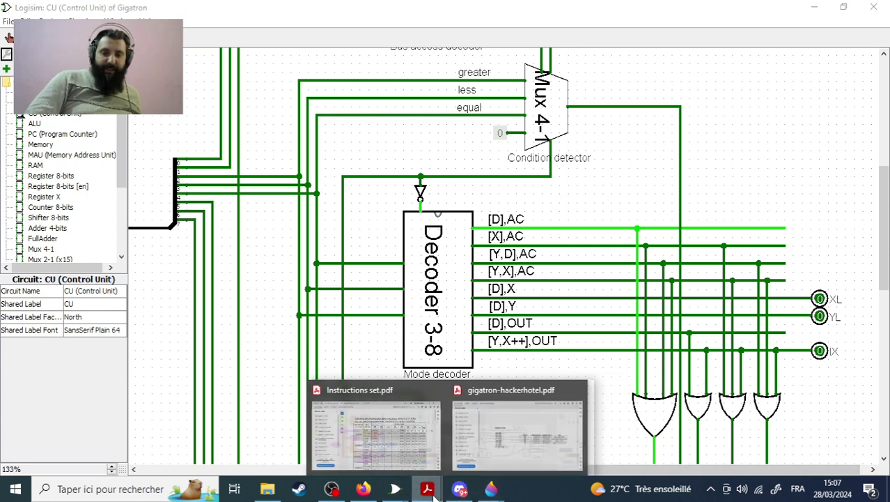
pyautogui.click(512, 446)
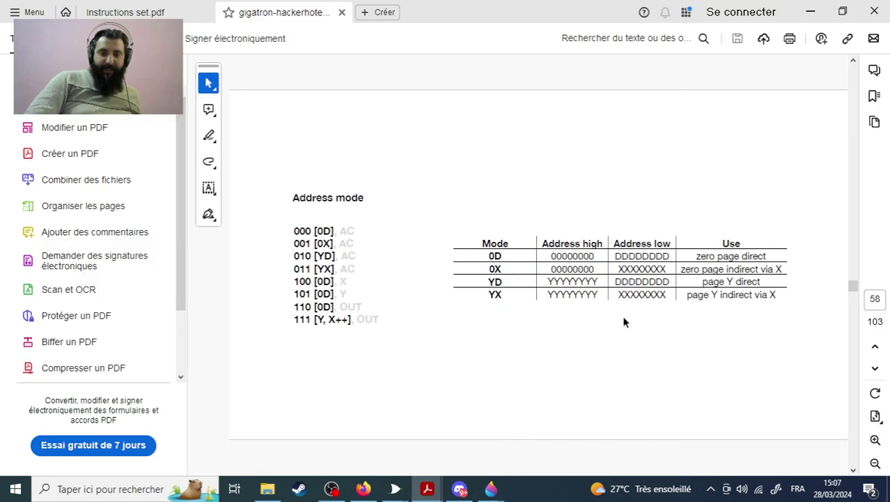
pyautogui.scroll(13, 624, 317)
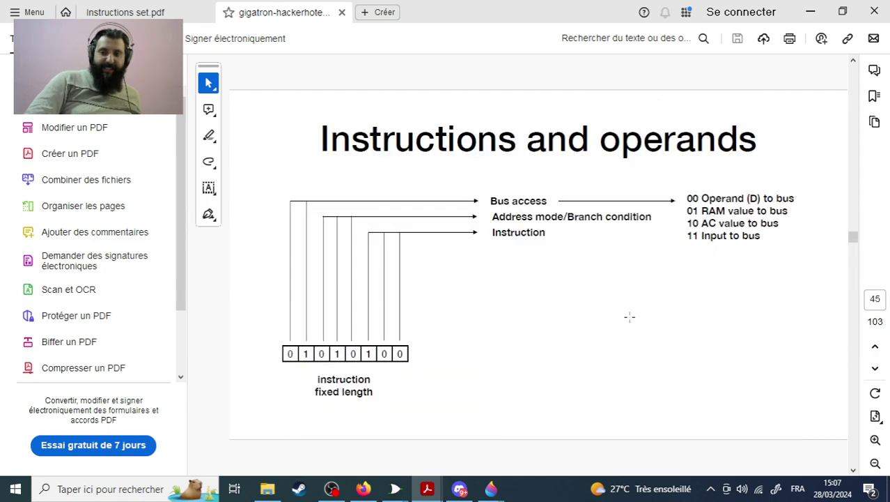
pyautogui.scroll(5, 630, 317)
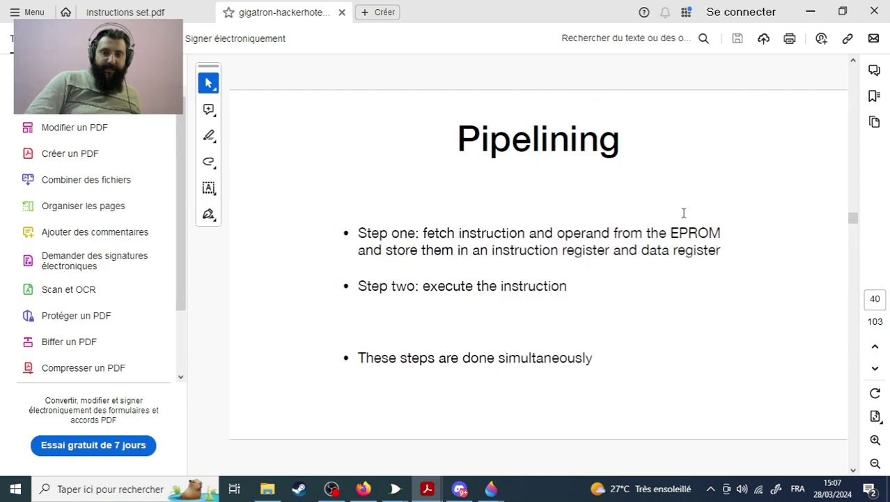
pyautogui.scroll(-5, 683, 212)
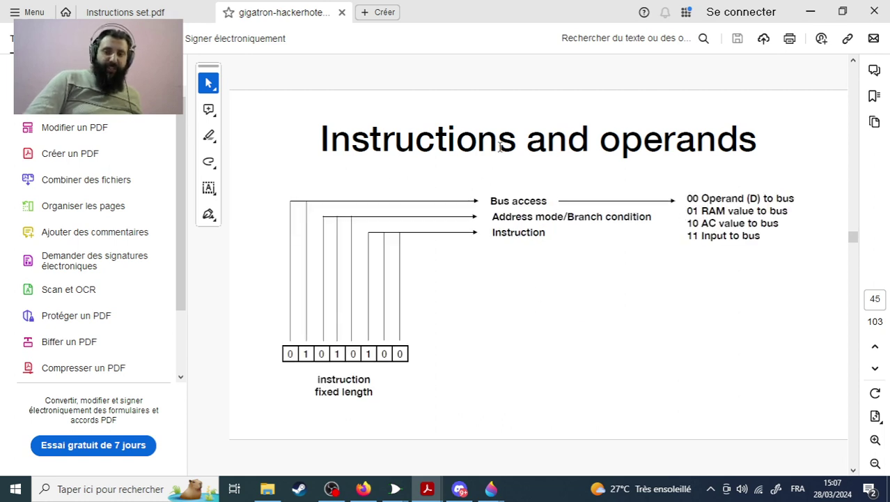
# Point out the word "Instructions" in the slide title and the bits of the fixed-length instruction by selecting them.
pyautogui.moveTo(517, 142); pyautogui.dragTo(320, 140)
pyautogui.click(549, 315)
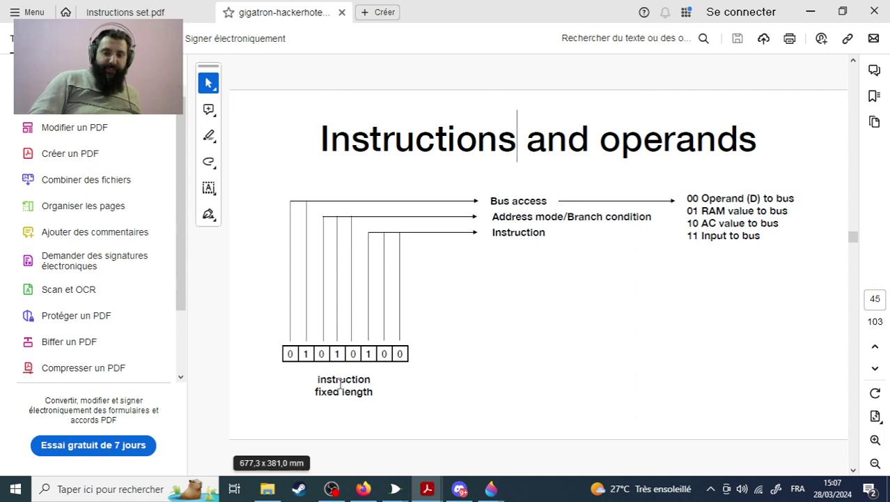
pyautogui.moveTo(290, 353); pyautogui.dragTo(365, 369)
pyautogui.click(366, 369)
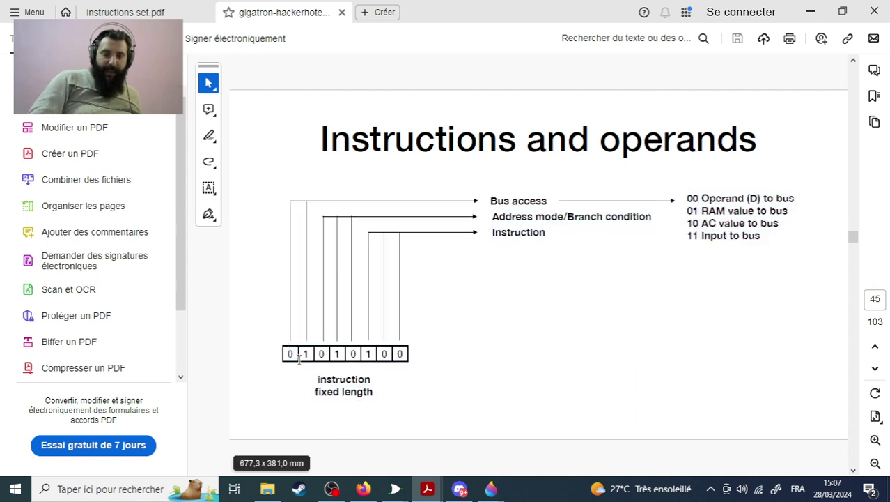